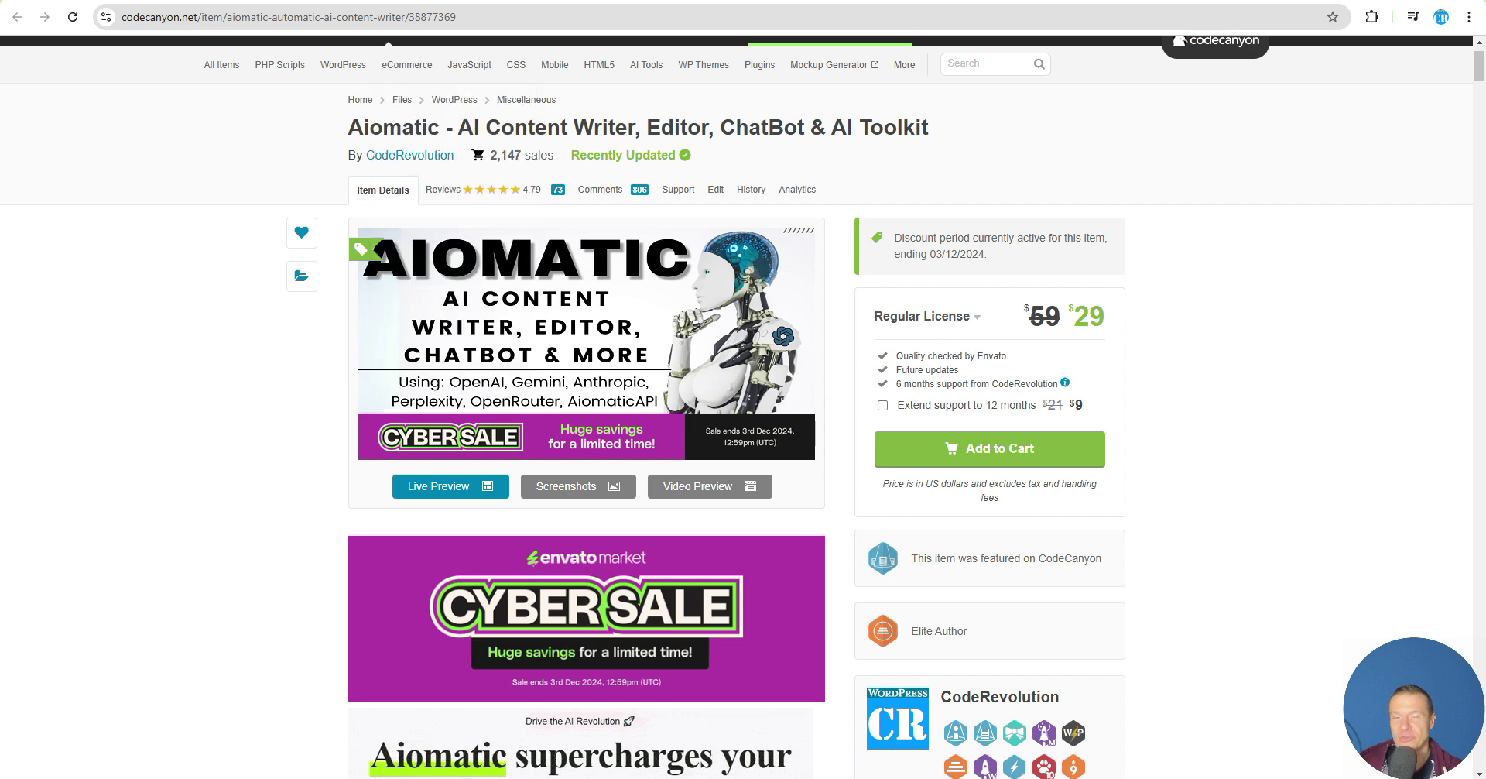
# Step: Switch to the Ideogram explore page and look through the gallery of generated images, including those with rendered text
pyautogui.click(255, 2)
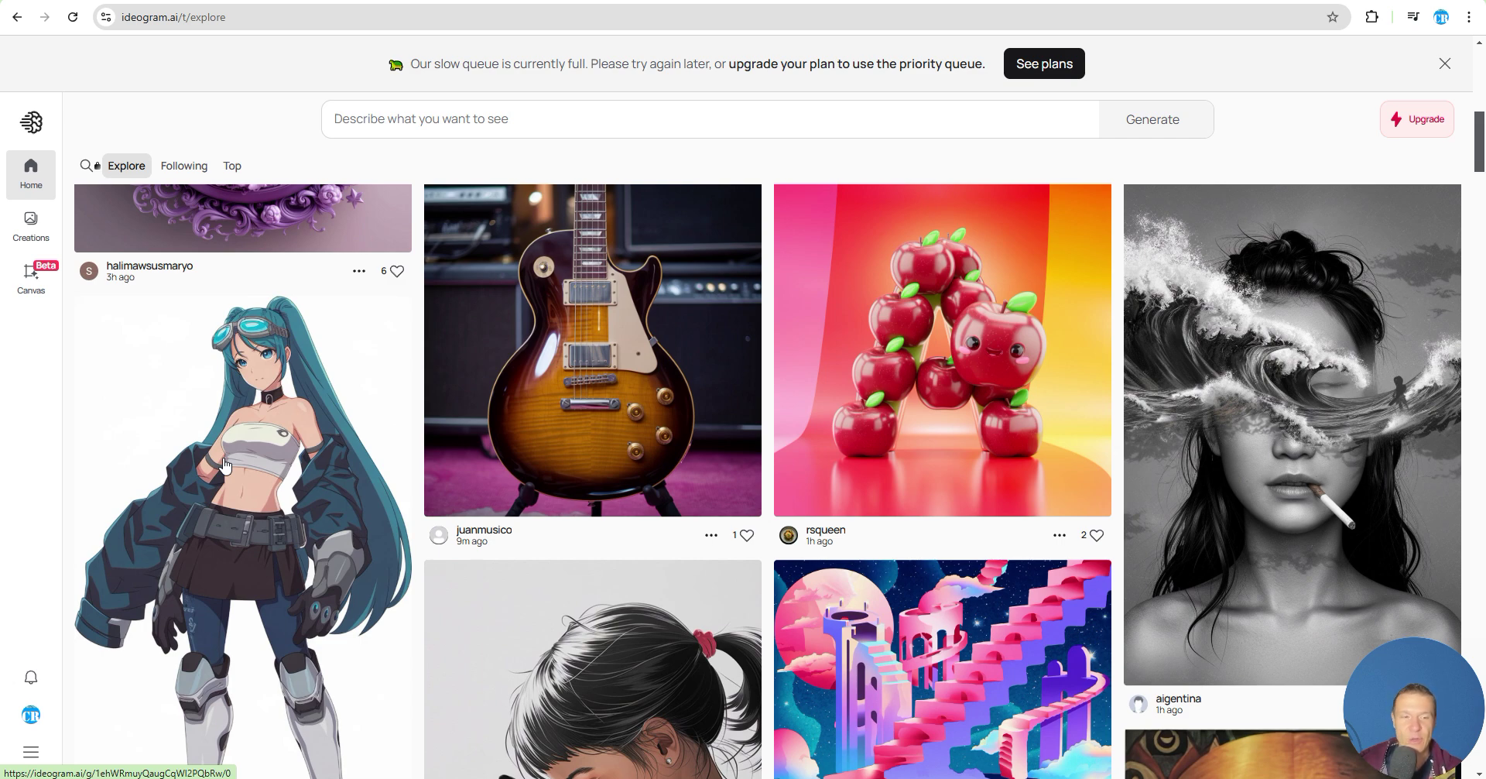
pyautogui.scroll(-7, 364, 658)
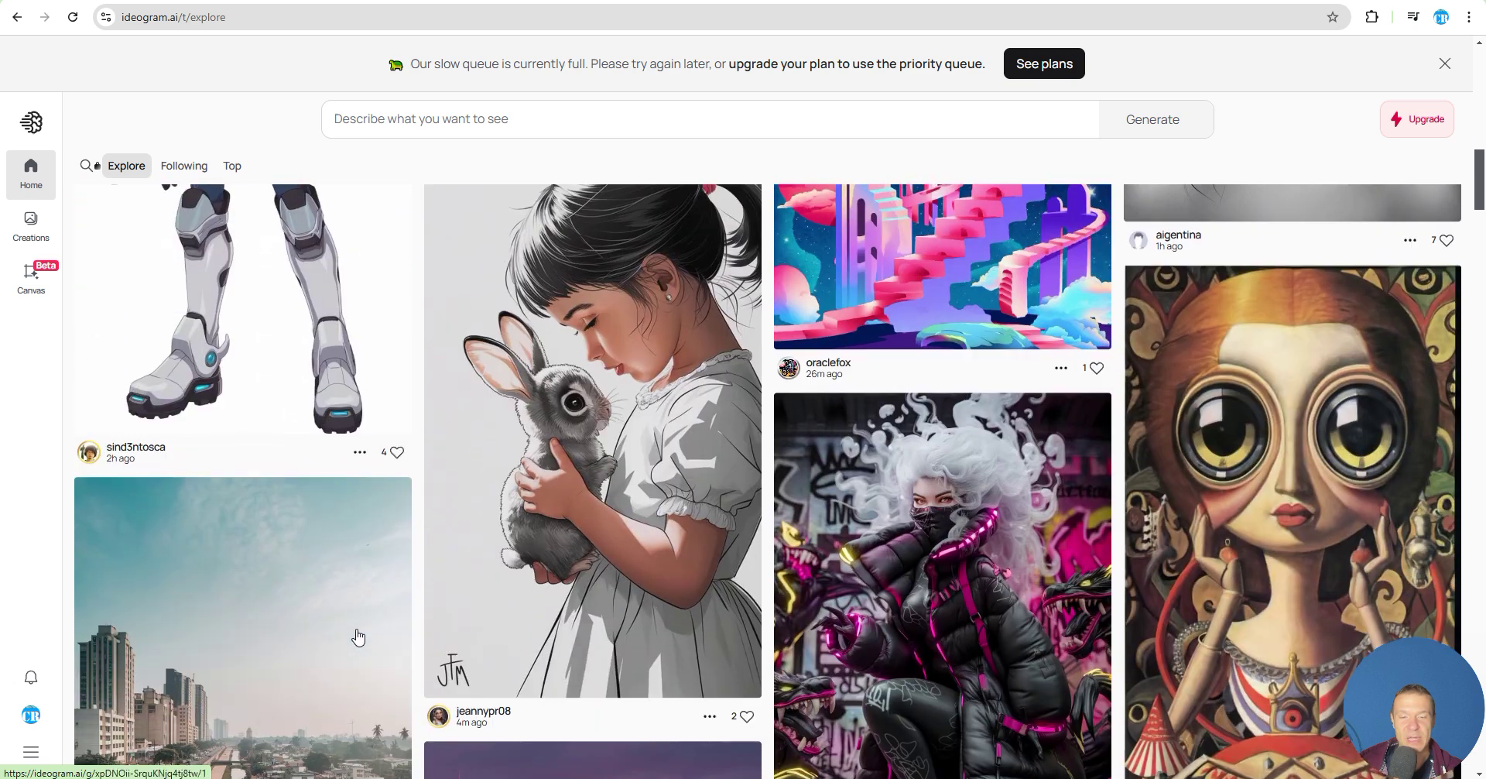
pyautogui.scroll(-3, 364, 627)
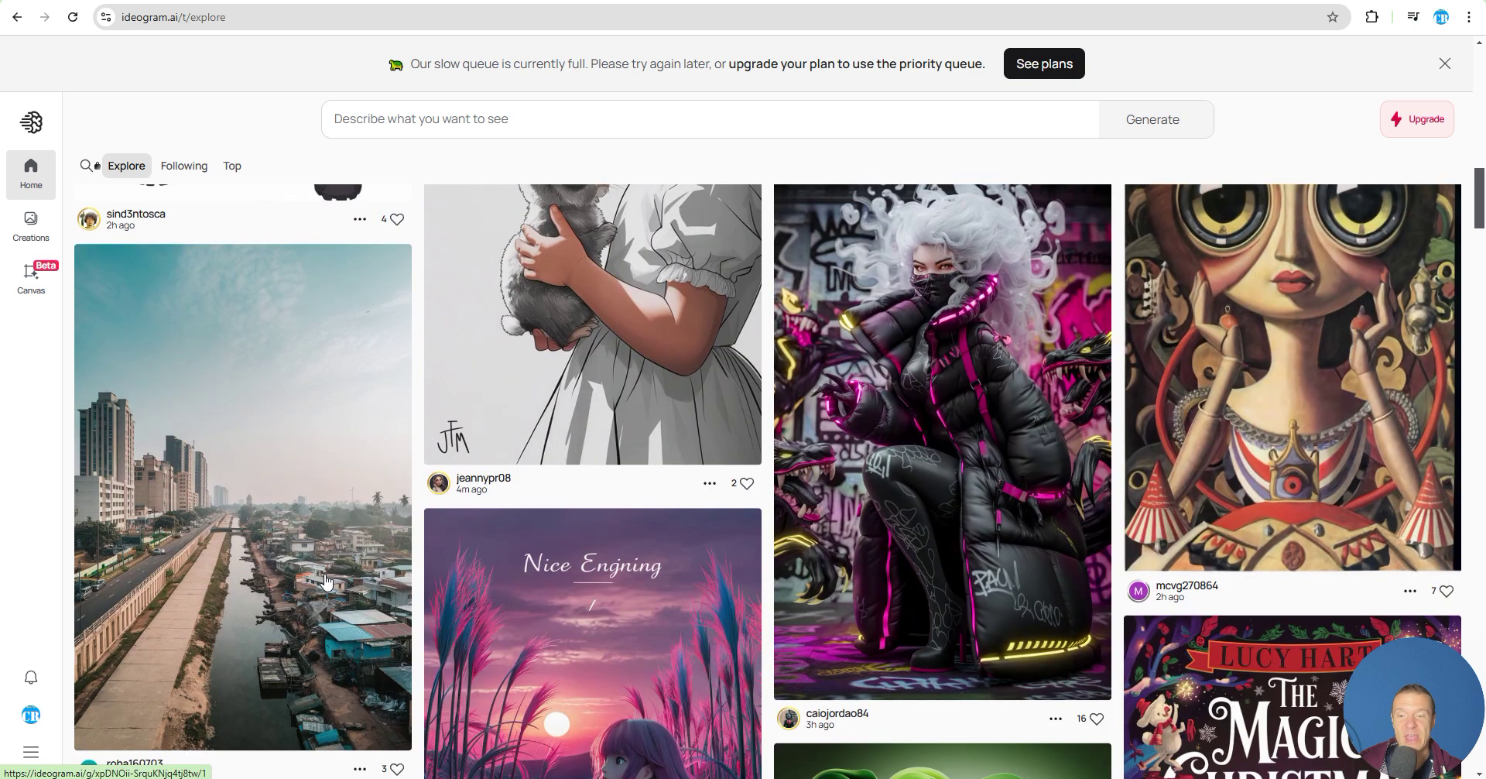
pyautogui.scroll(-4, 323, 578)
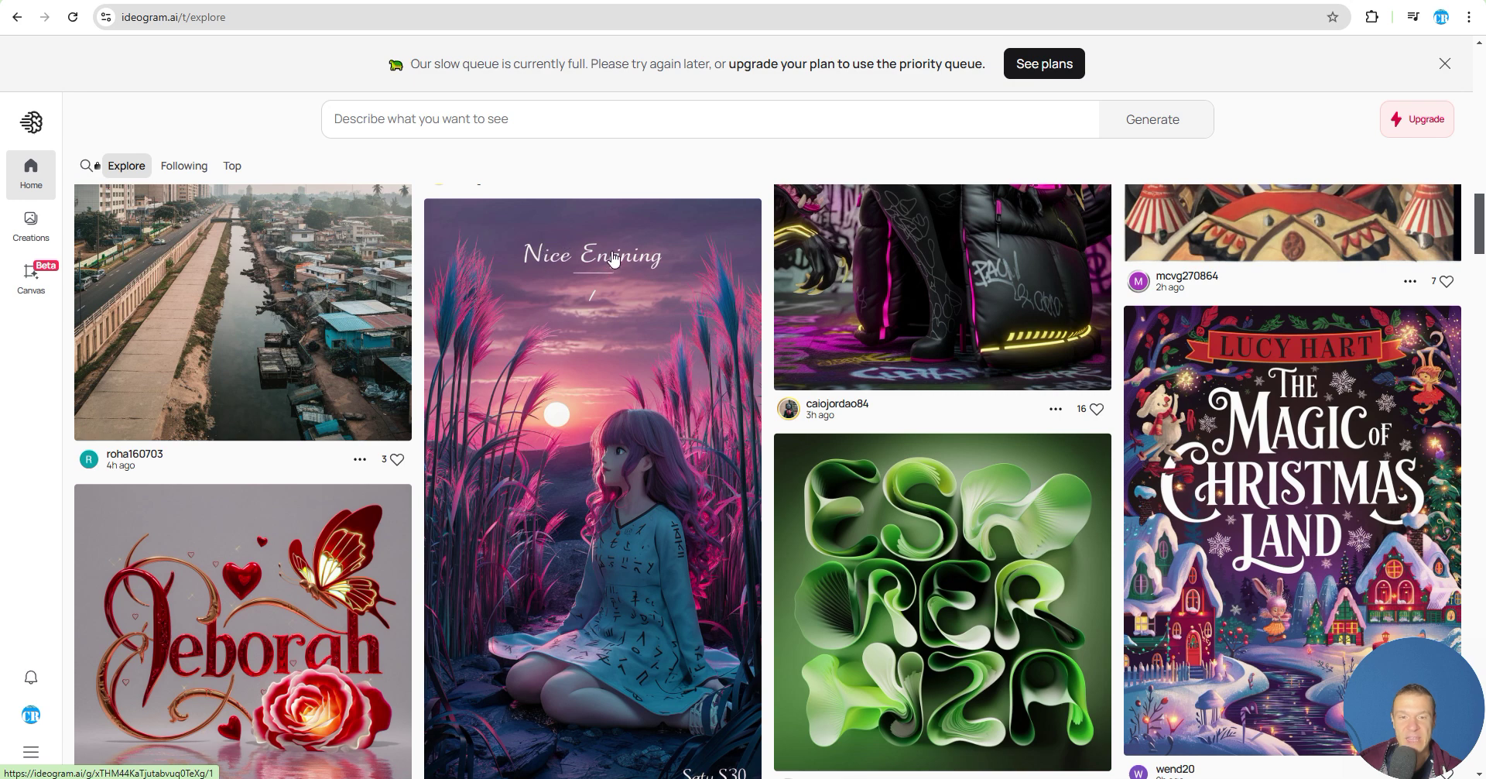
pyautogui.scroll(-1, 652, 382)
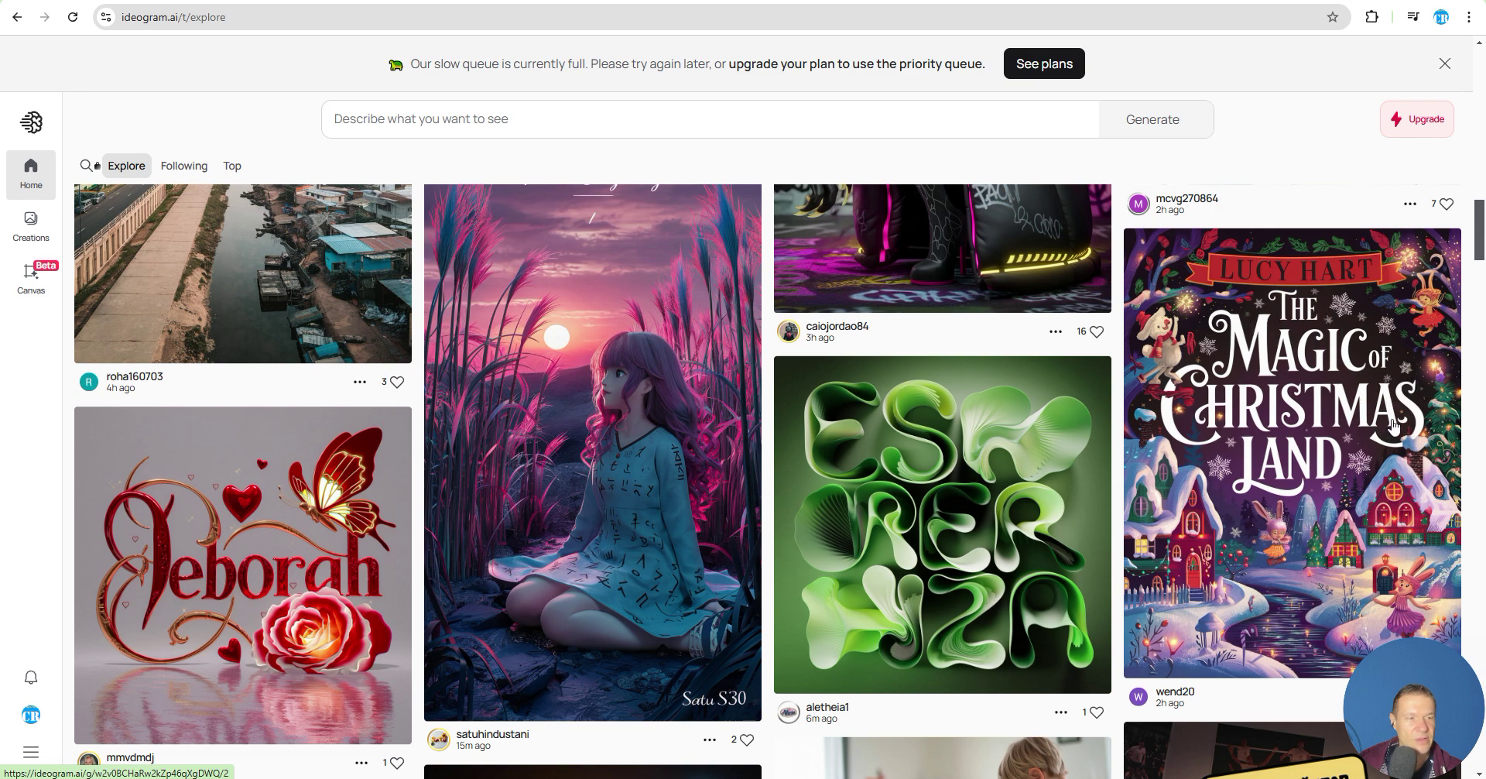
pyautogui.scroll(-5, 935, 480)
pyautogui.scroll(-2, 774, 476)
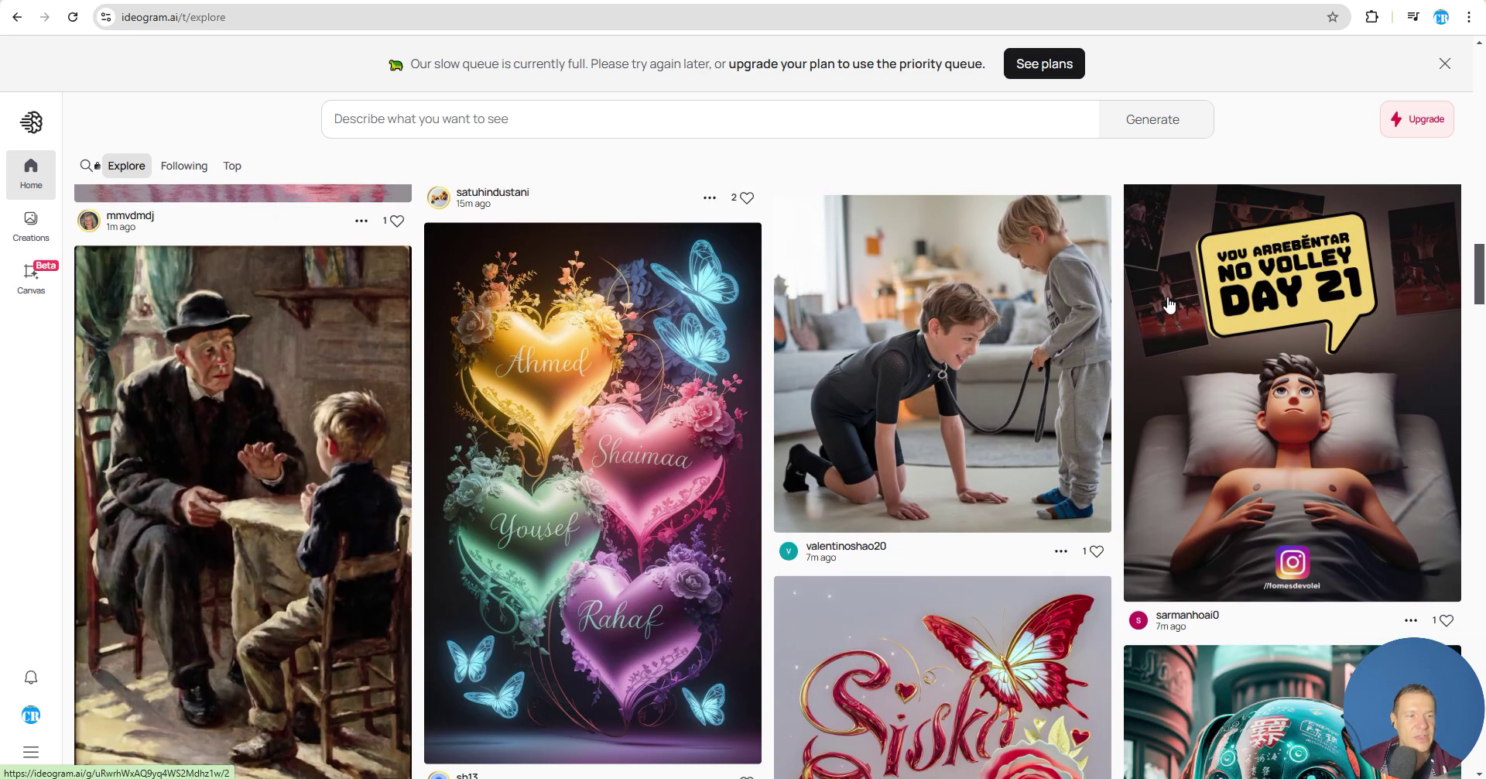
pyautogui.scroll(-6, 854, 316)
pyautogui.scroll(1, 854, 315)
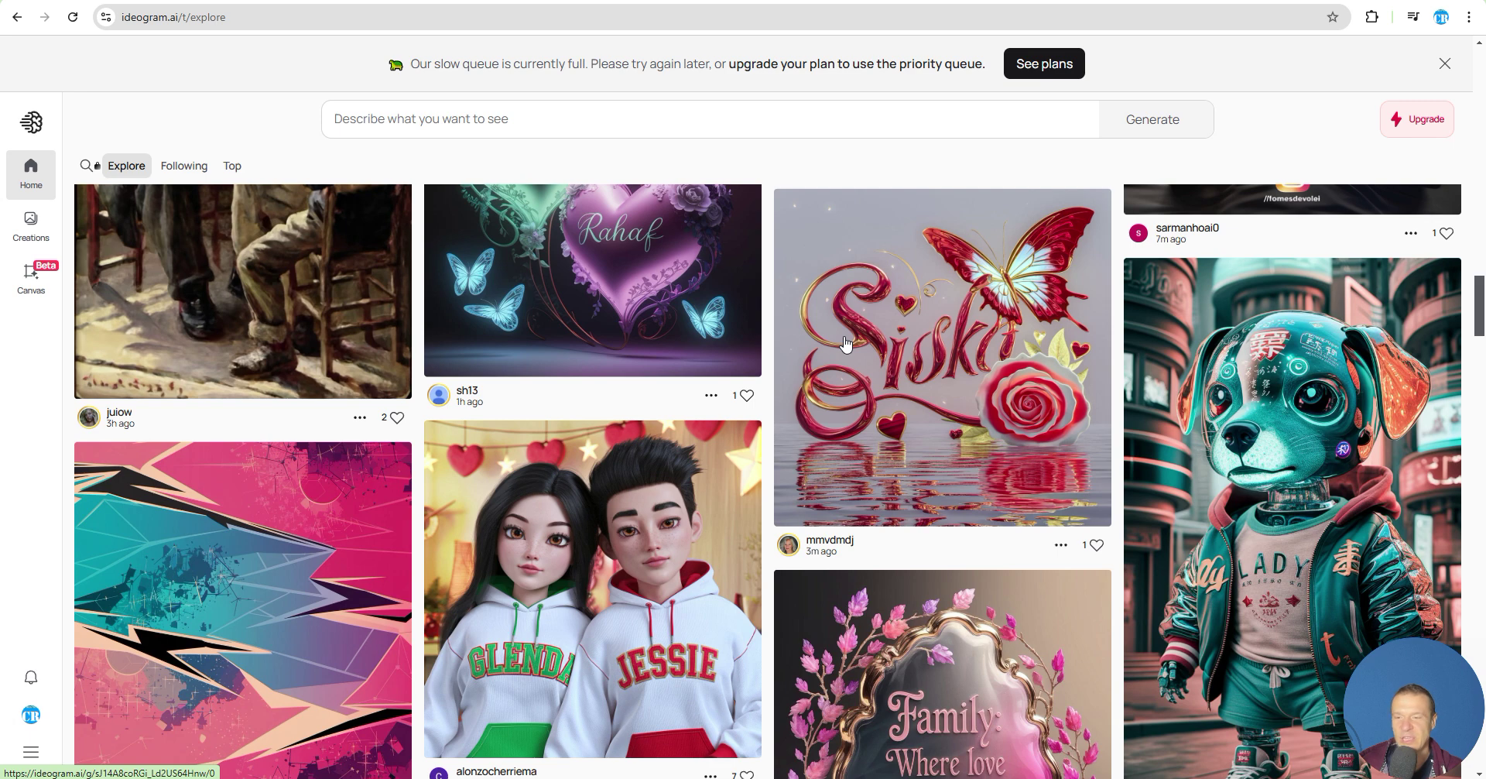
pyautogui.scroll(-3, 845, 343)
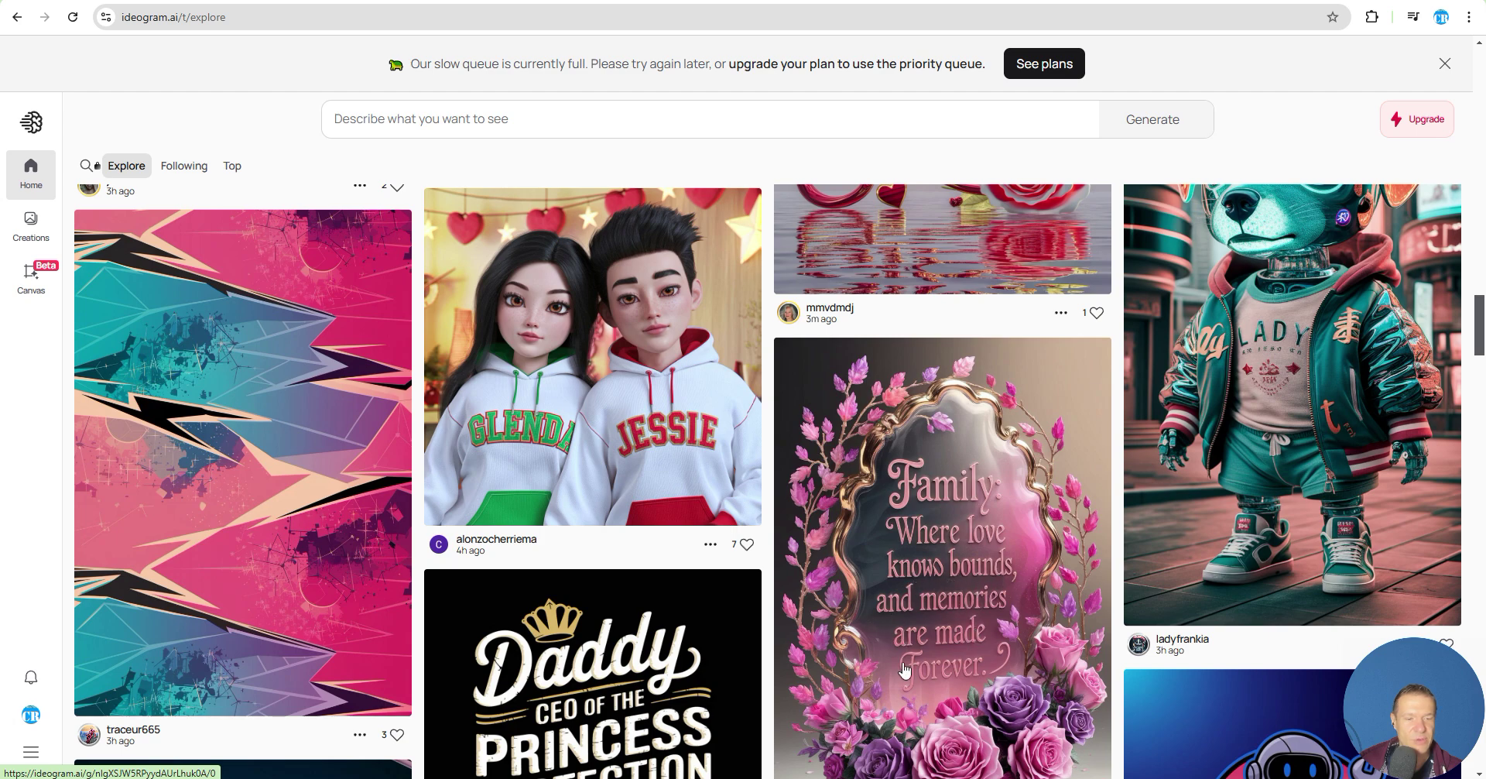
pyautogui.scroll(-7, 753, 517)
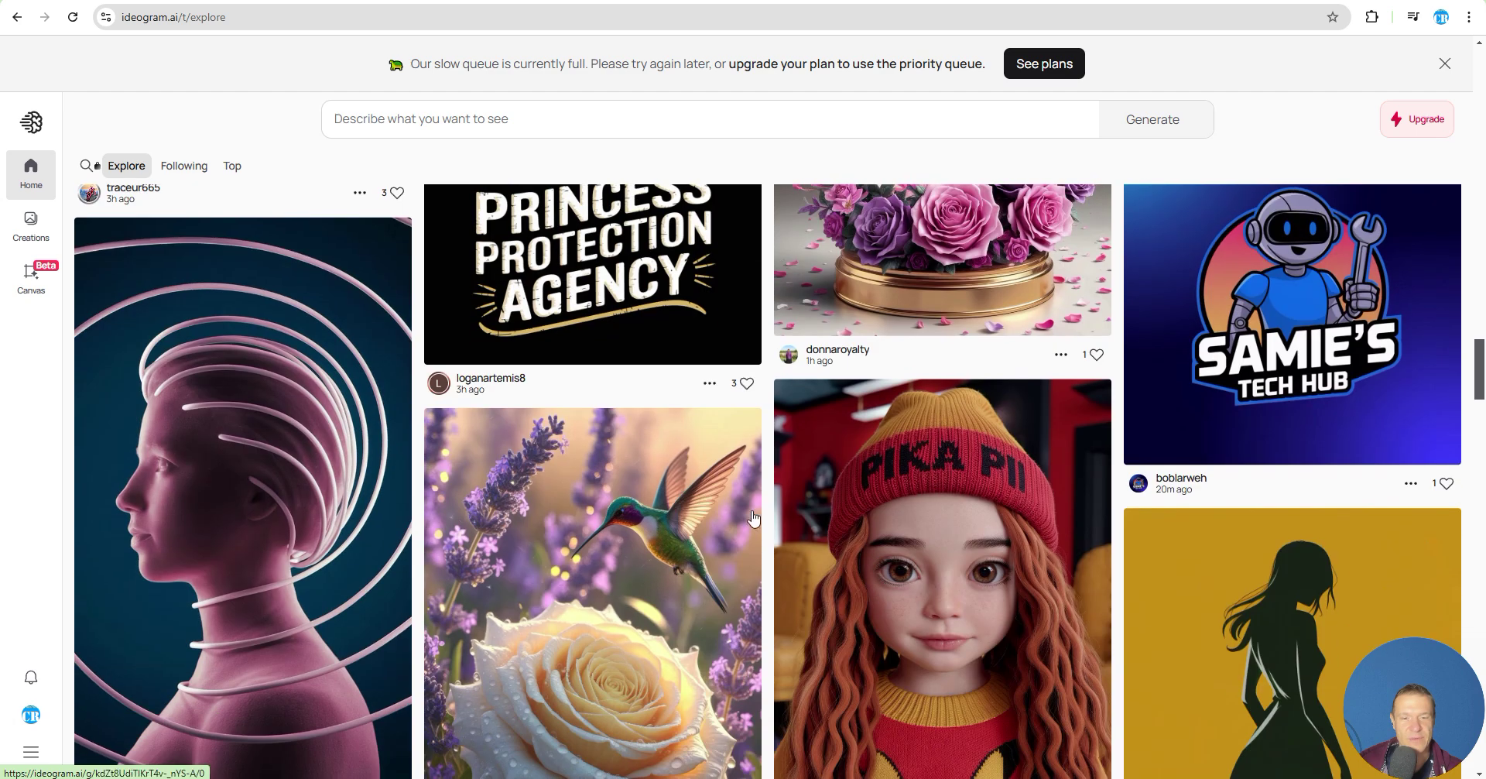
pyautogui.scroll(-7, 753, 518)
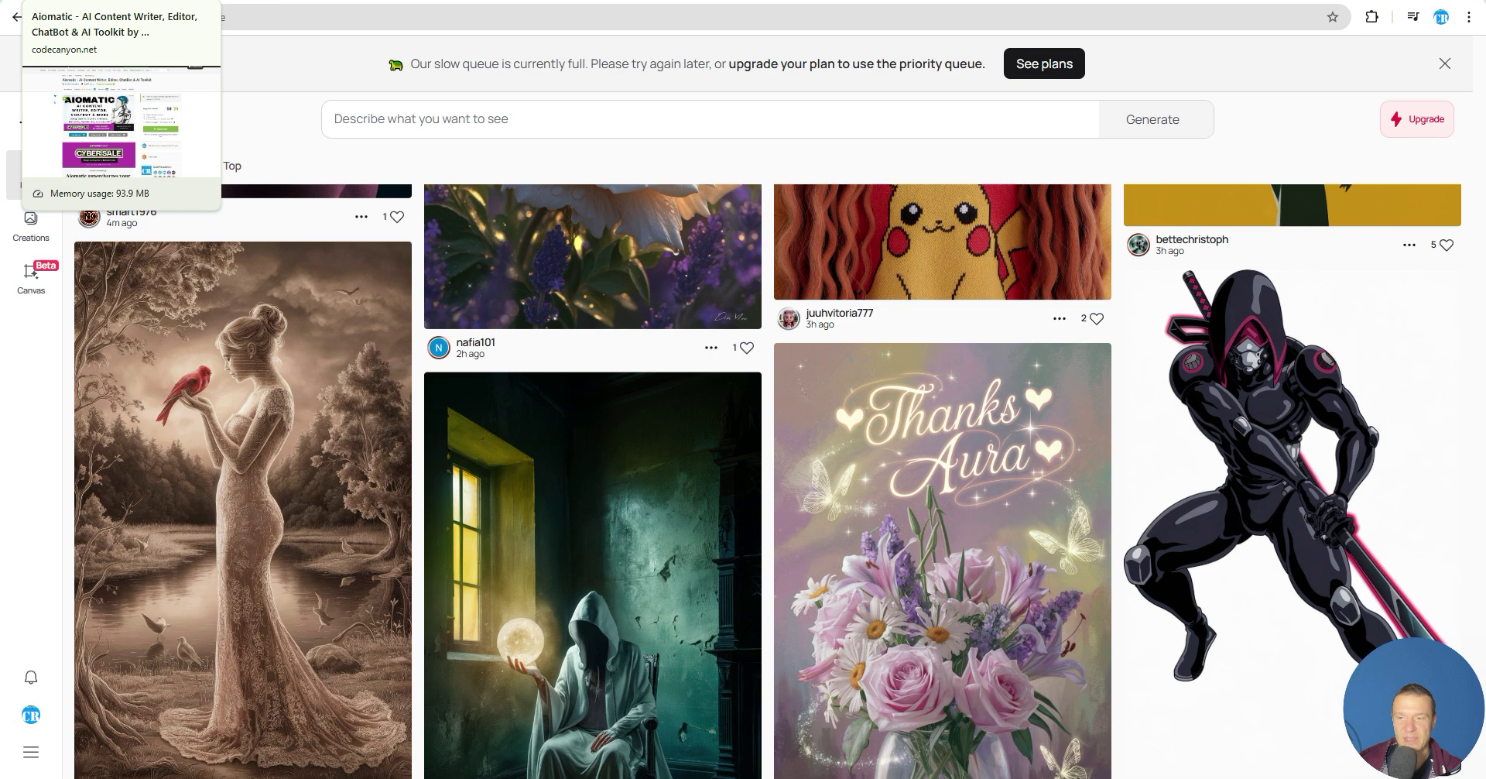
# Step: Switch to the WordPress admin and examine the alternative AI image generator keys in the Aiomatic API Keys settings
pyautogui.click(116, 2)
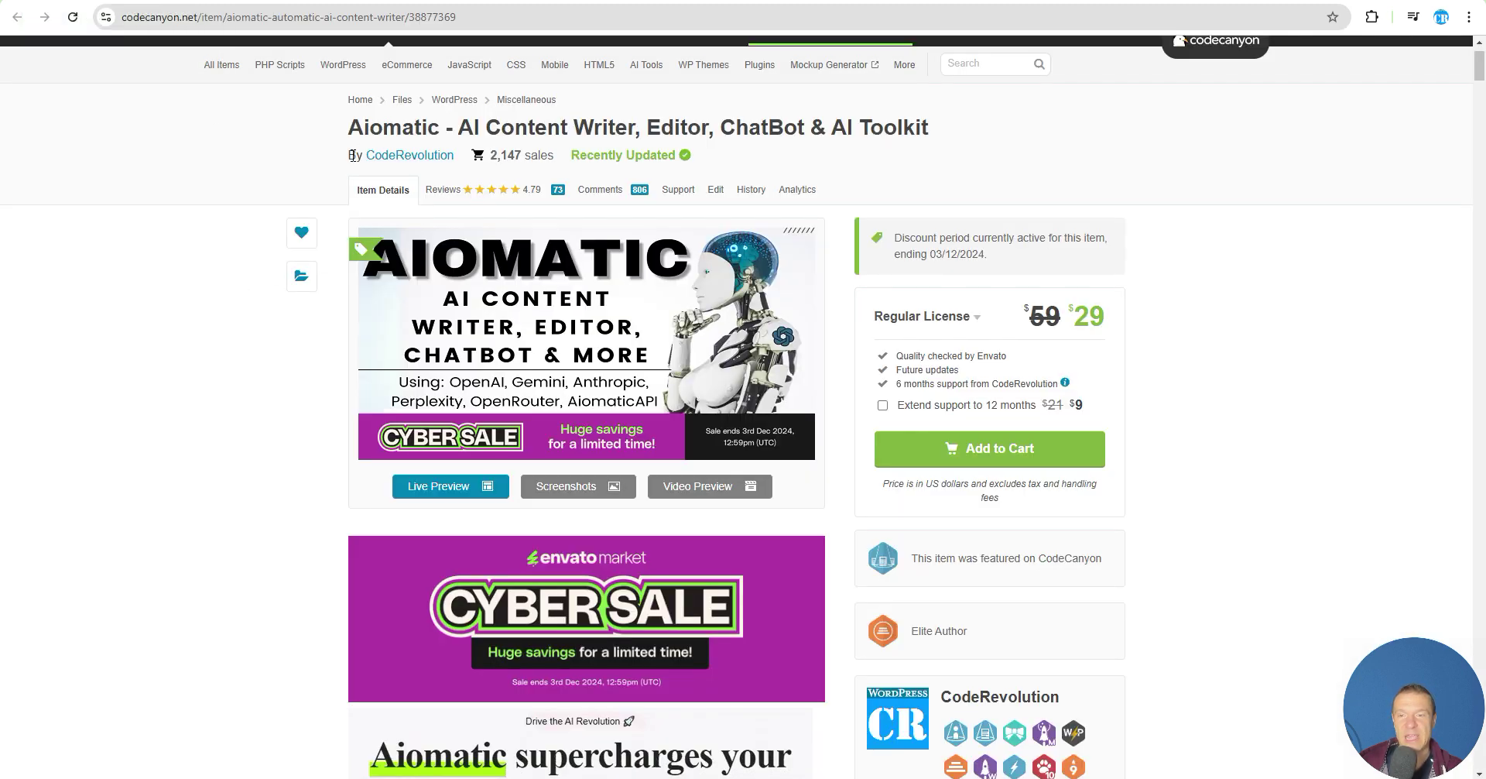
pyautogui.hotkey('ctrl', 'Tab')
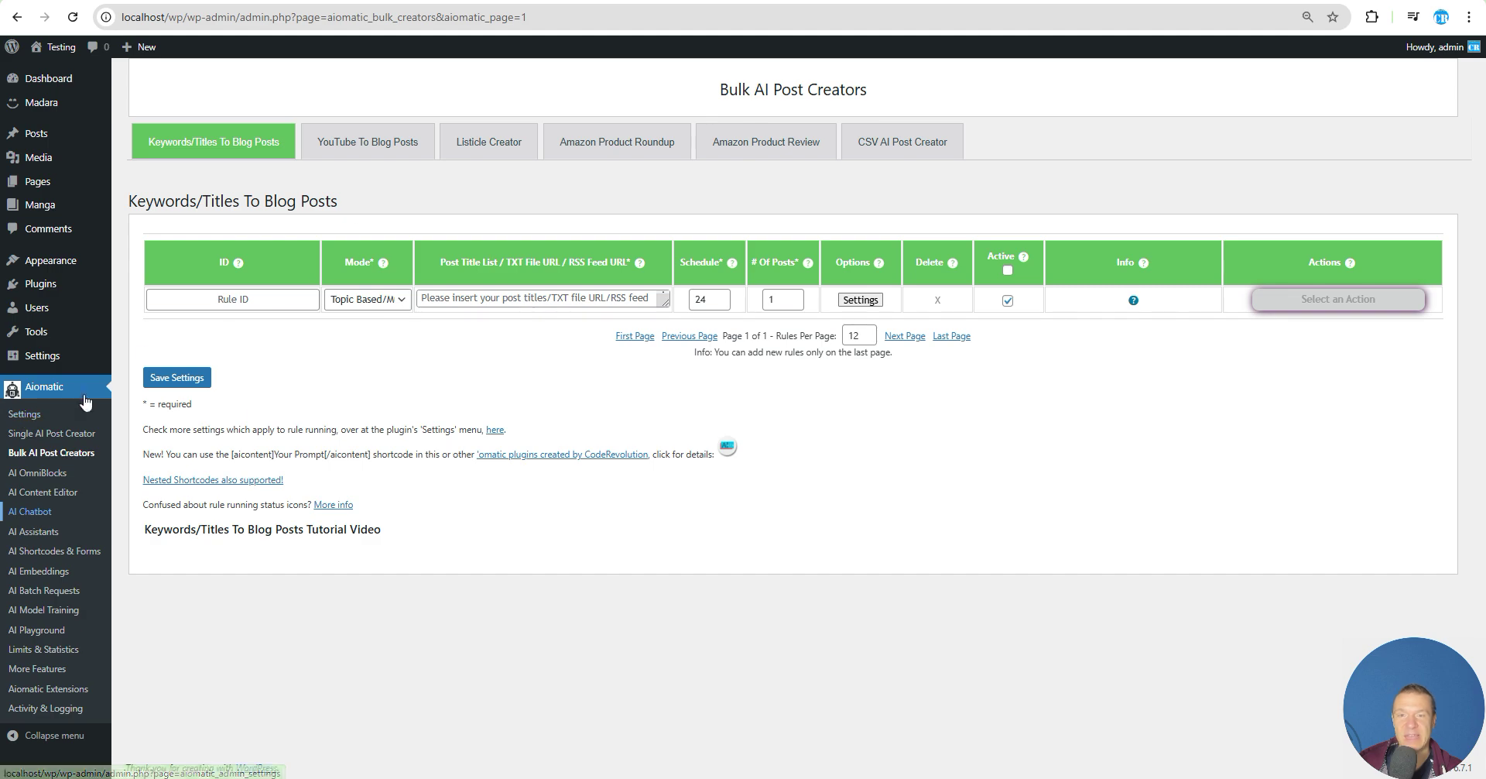
pyautogui.click(26, 417)
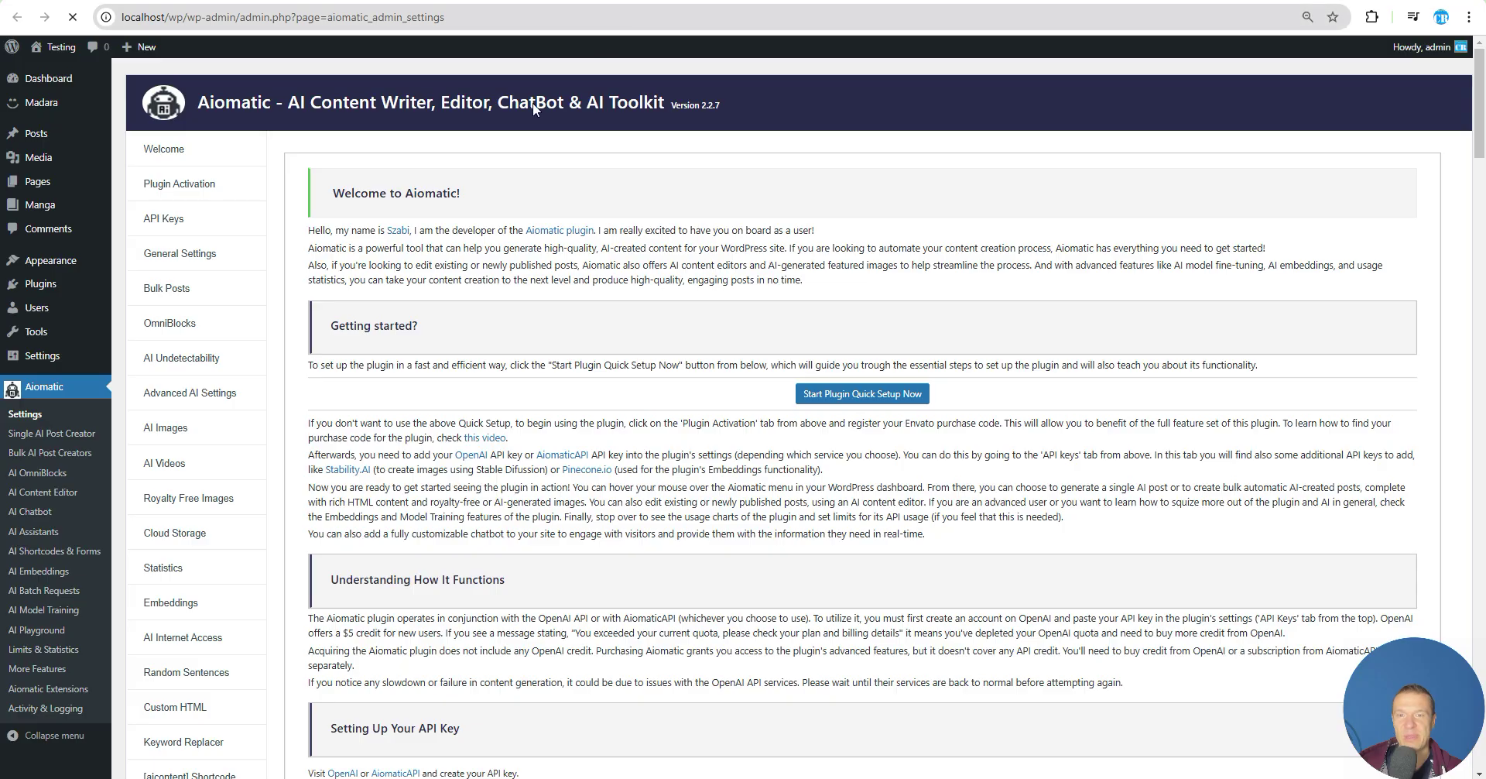
pyautogui.click(173, 218)
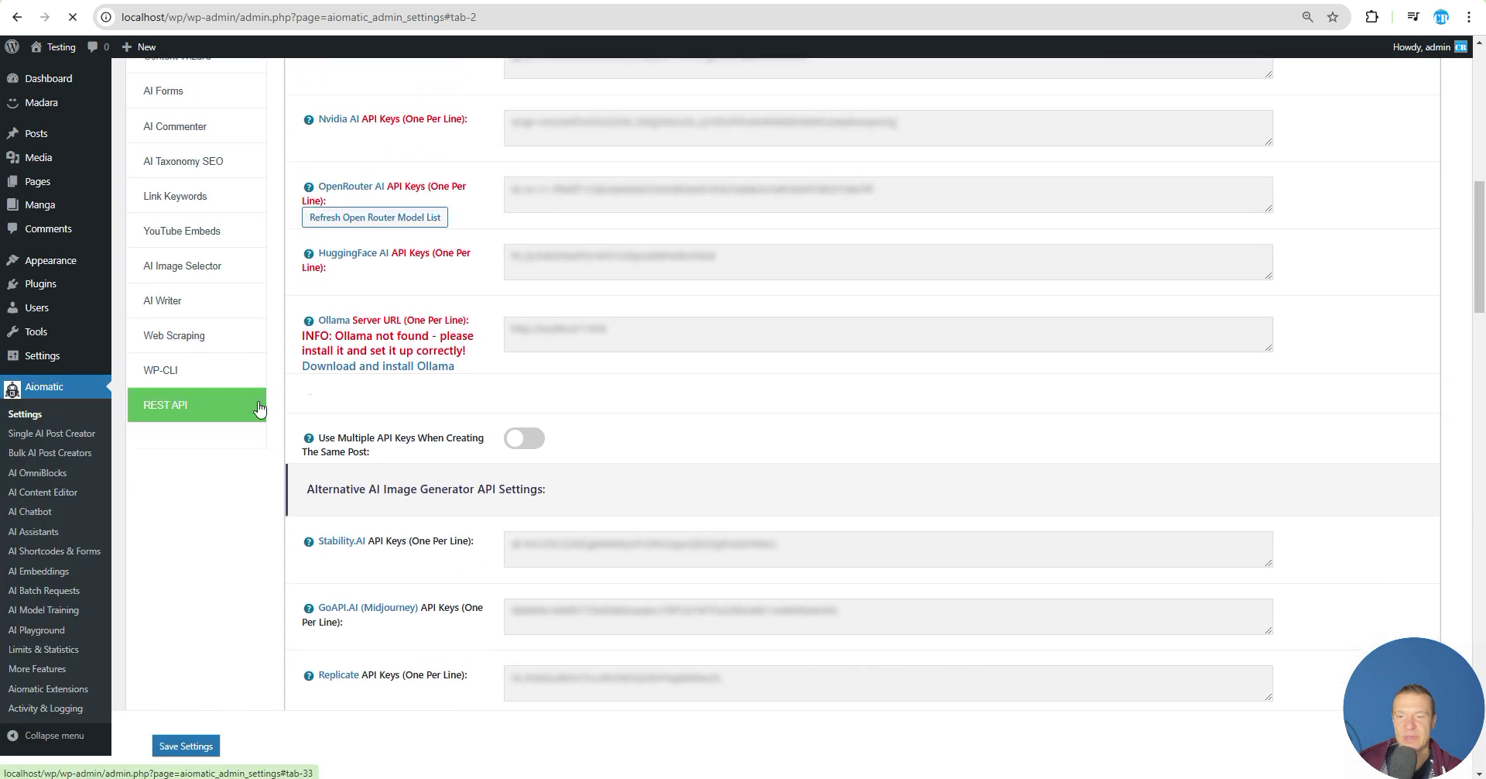
pyautogui.scroll(-5, 266, 407)
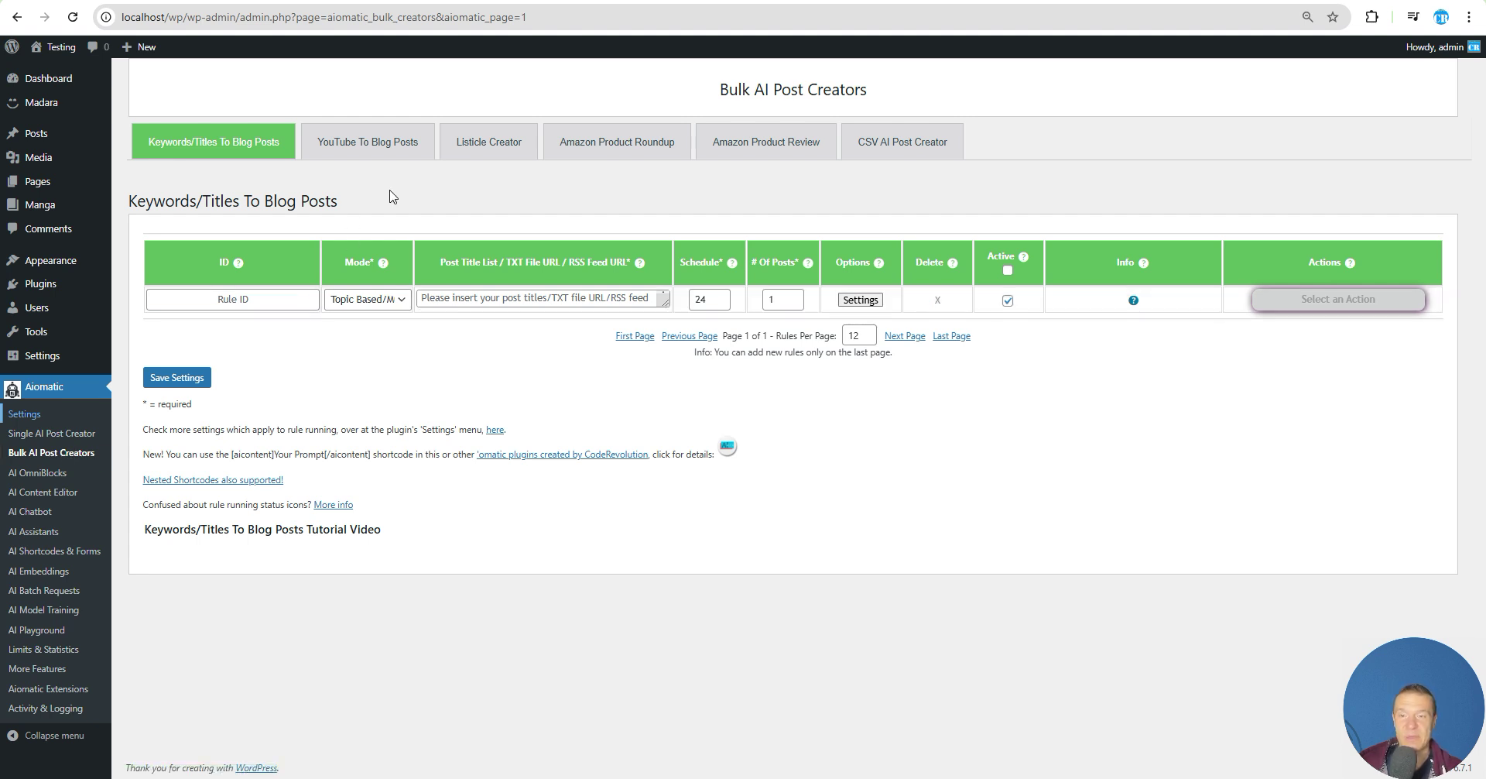
# Step: Enter "The most popular cat breeds in 2024" as the post title of the new Keywords/Titles To Blog Posts rule
pyautogui.click(483, 304)
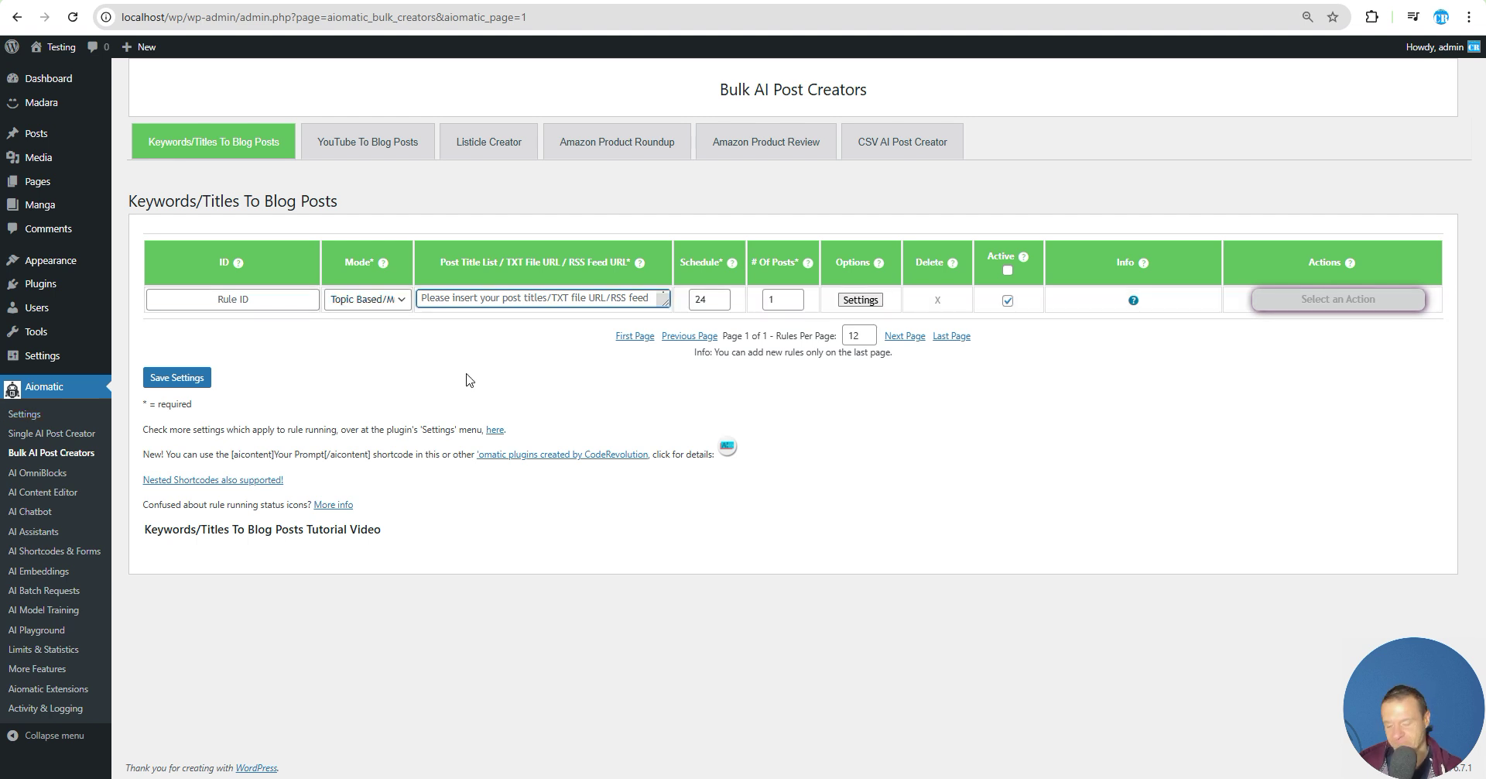
pyautogui.write('Best cat')
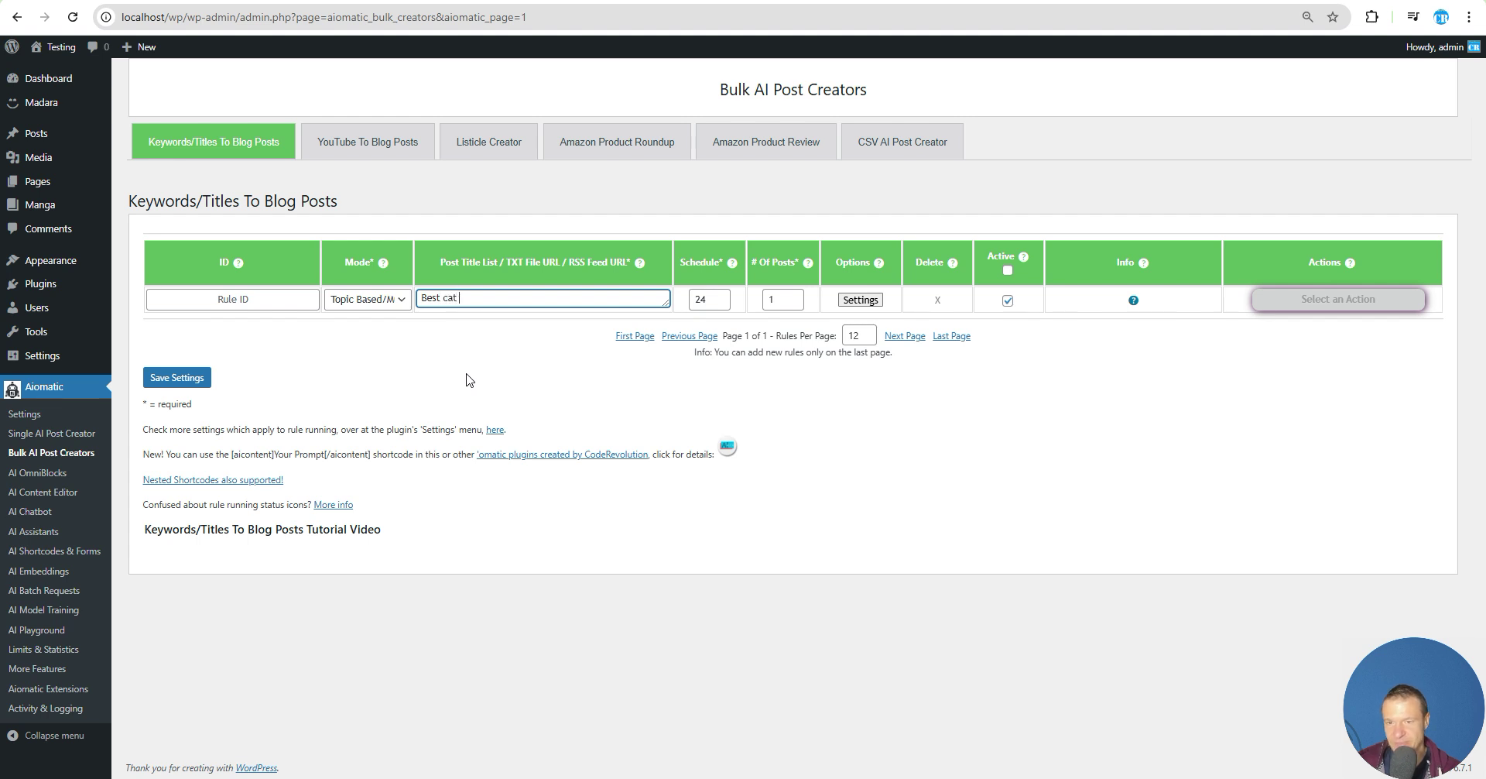
pyautogui.hotkey('ctrl', 'a')
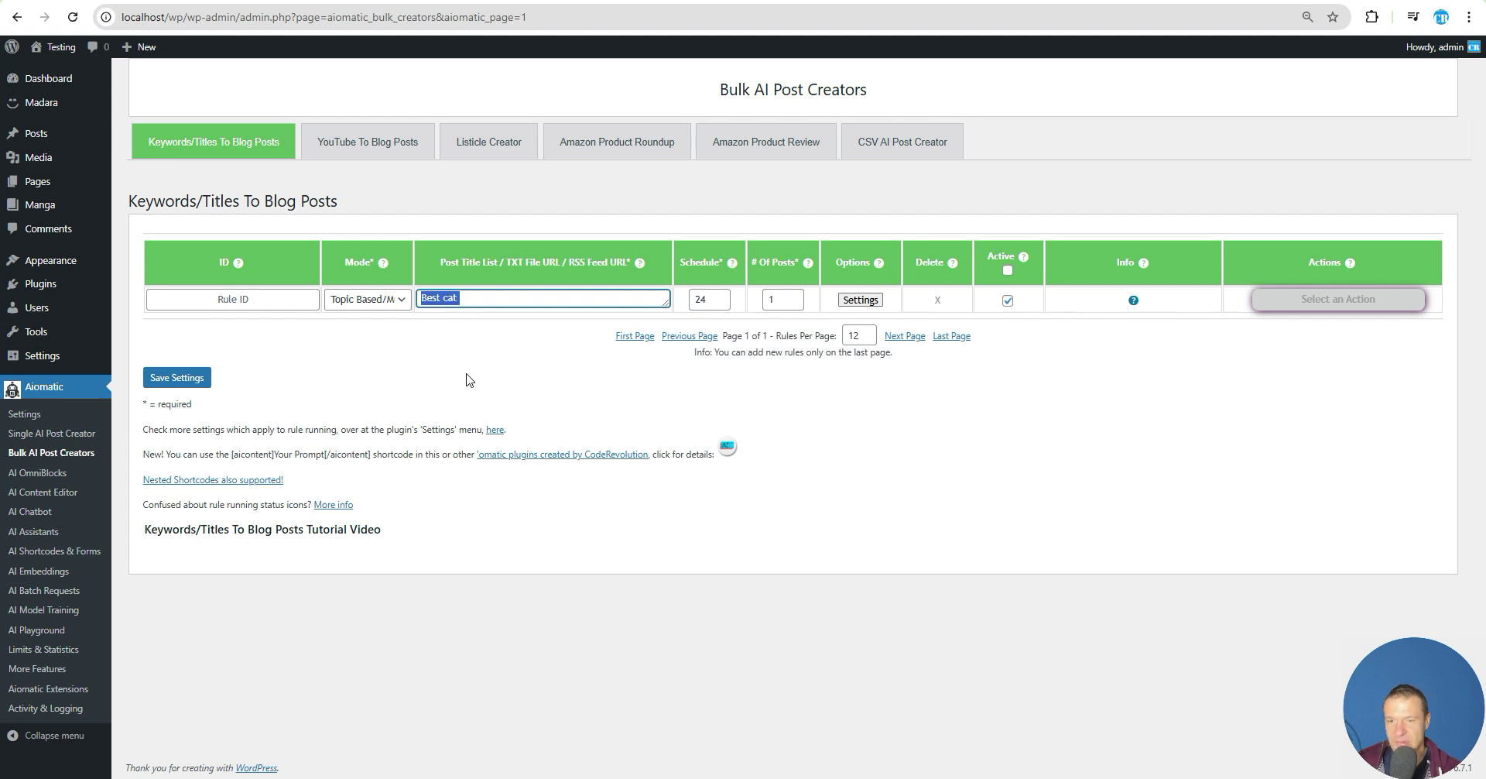
pyautogui.write('The most popular')
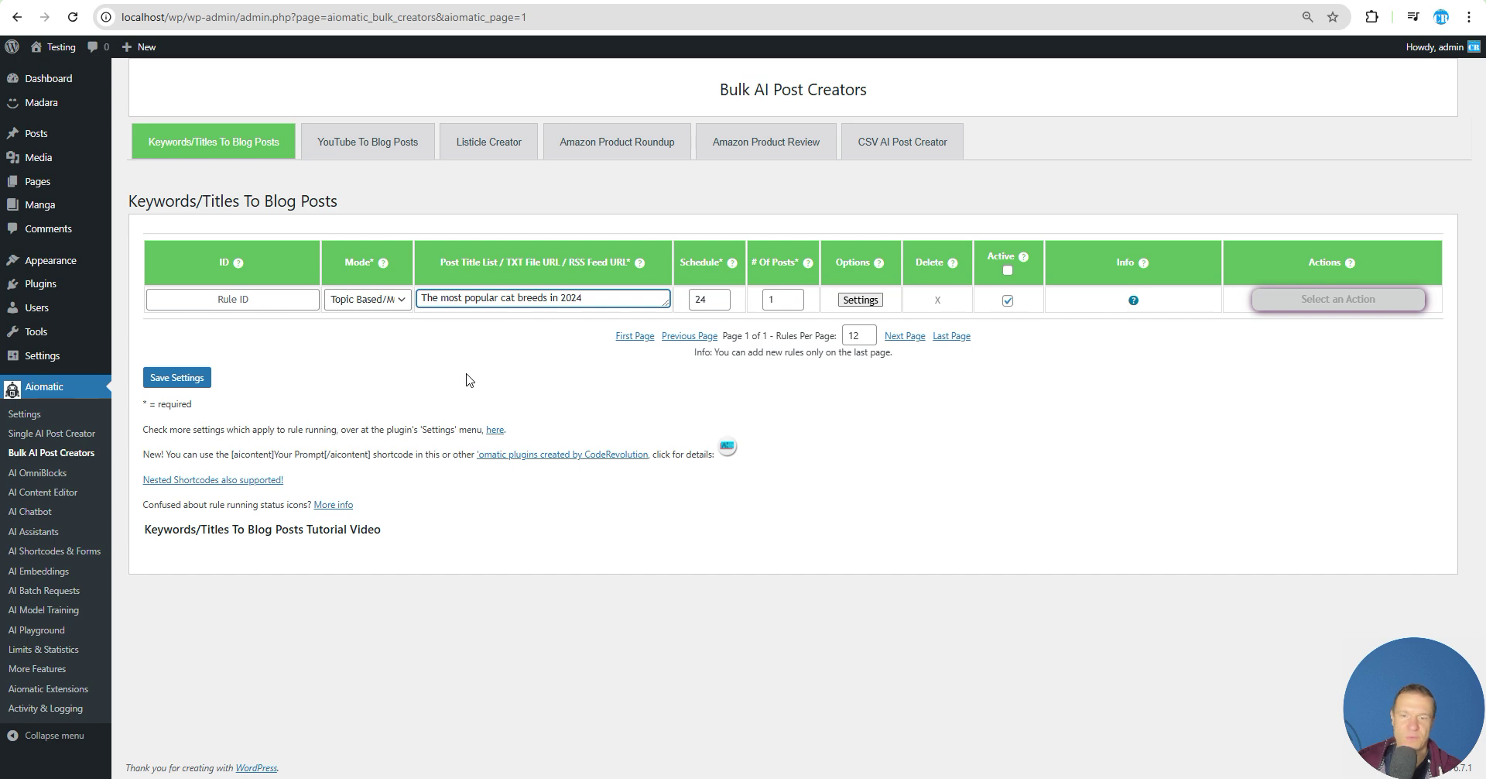
# Step: Set the Article Image Source to Ideogram in the new rule's advanced settings
pyautogui.click(860, 300)
pyautogui.scroll(-1, 636, 320)
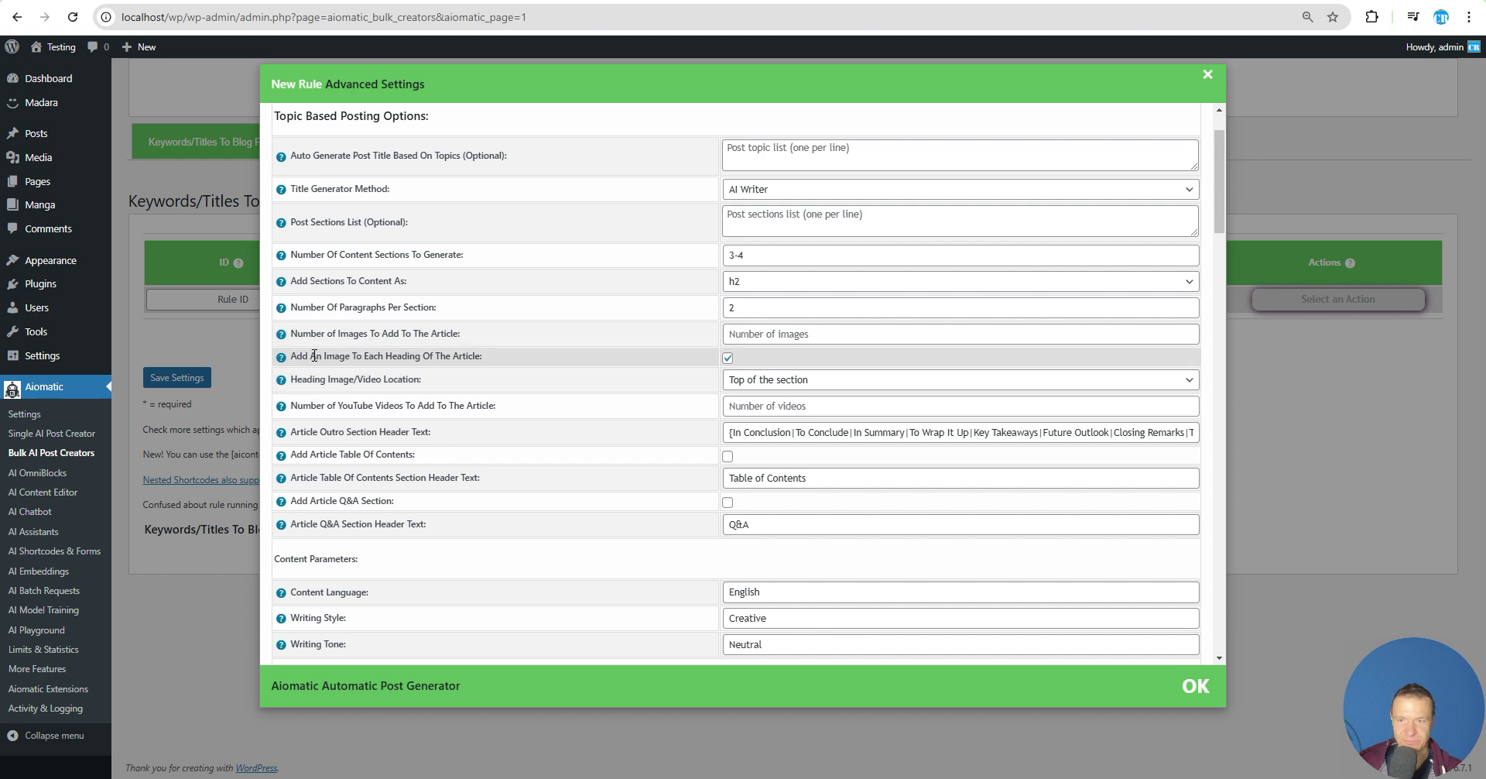
pyautogui.moveTo(302, 356); pyautogui.dragTo(459, 353)
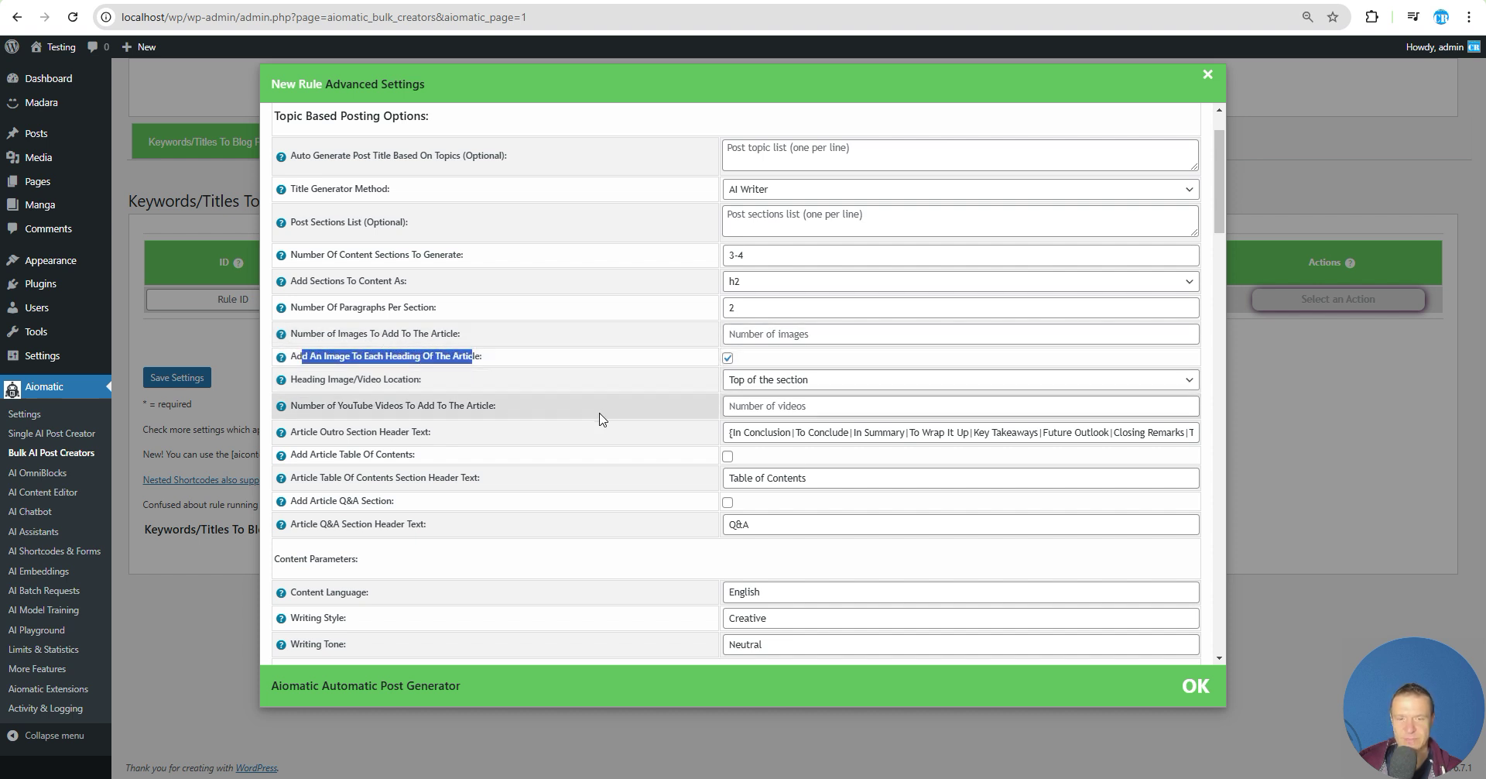
pyautogui.scroll(-1, 602, 419)
pyautogui.scroll(-12, 602, 418)
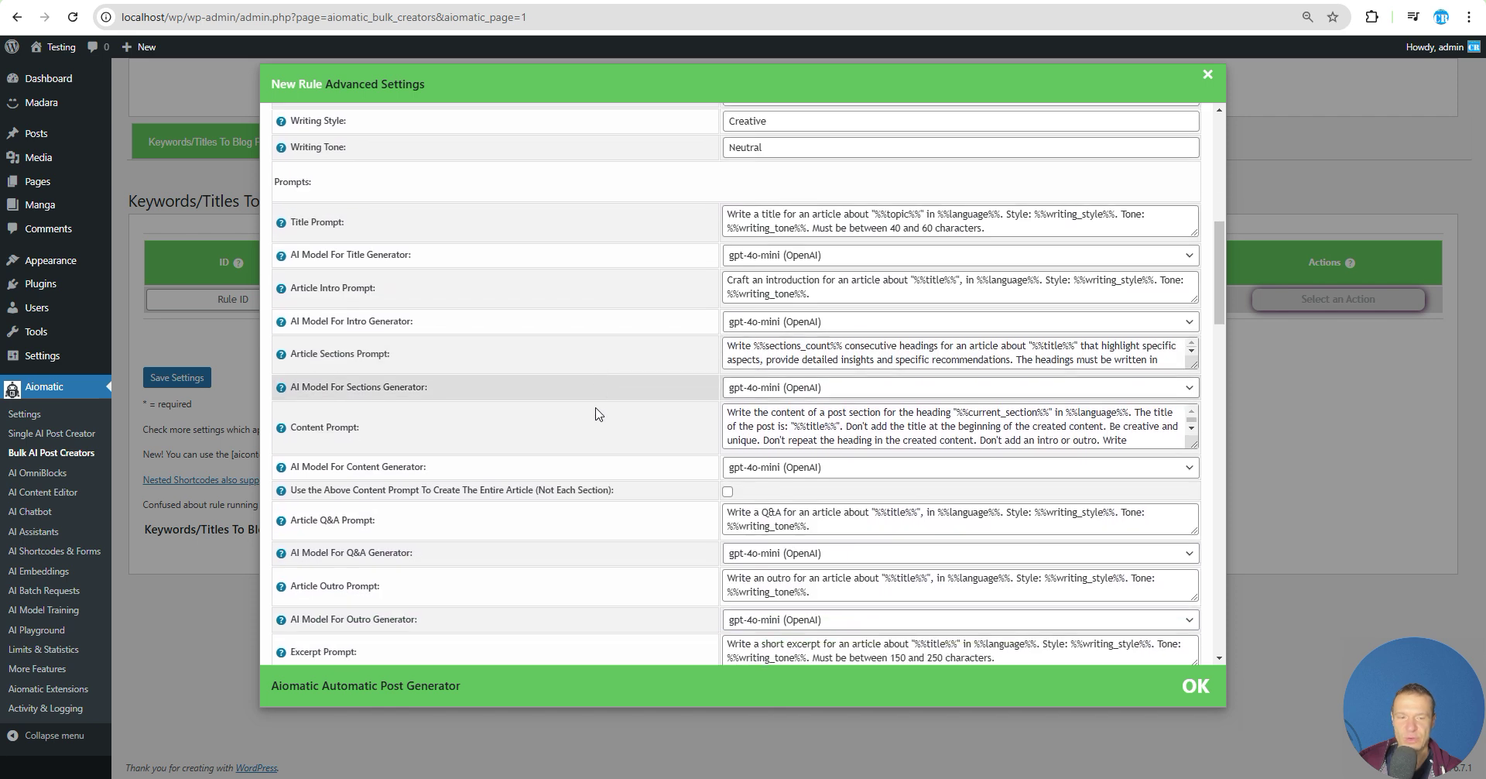
pyautogui.scroll(-8, 596, 412)
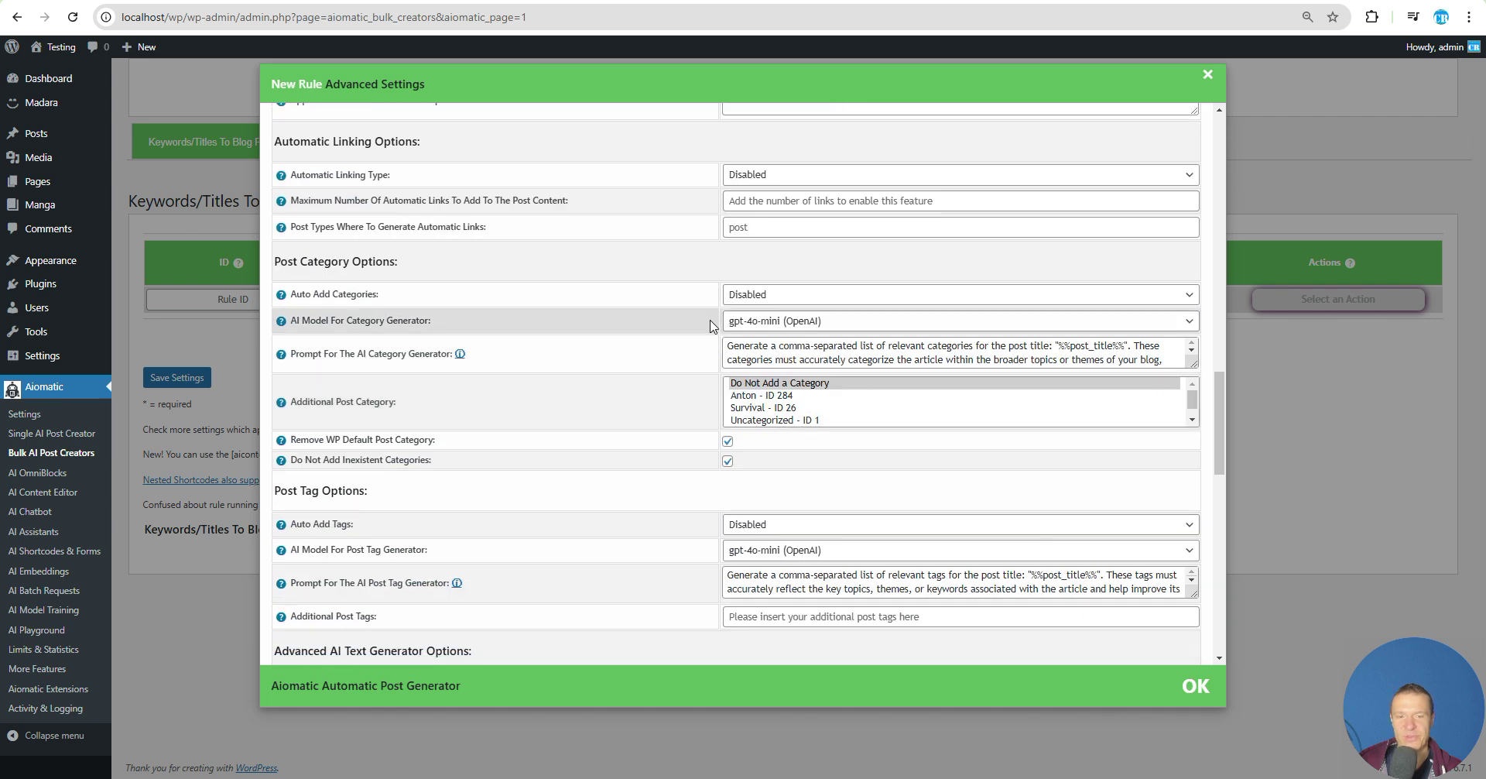
pyautogui.scroll(-9, 705, 327)
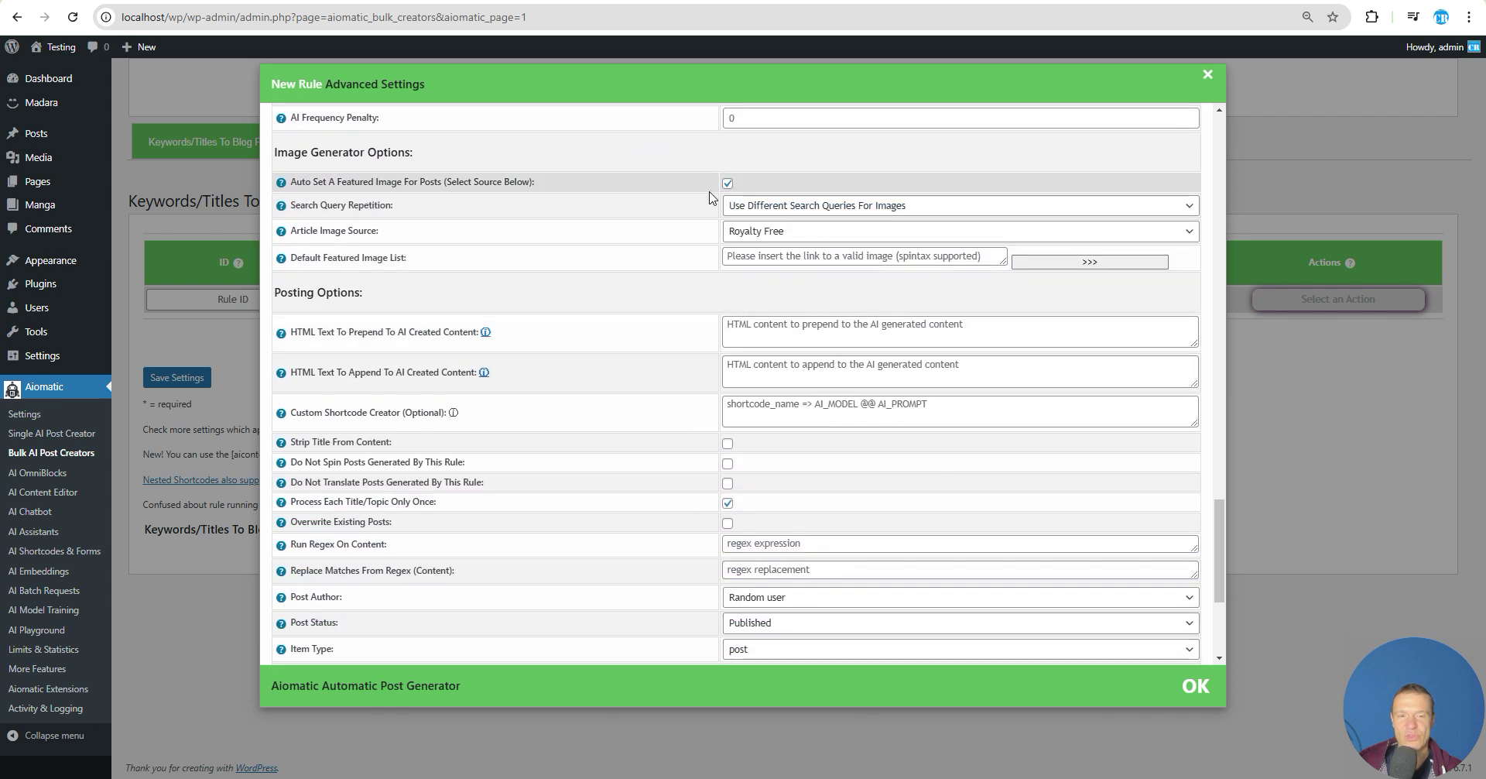
pyautogui.moveTo(299, 235); pyautogui.dragTo(441, 240)
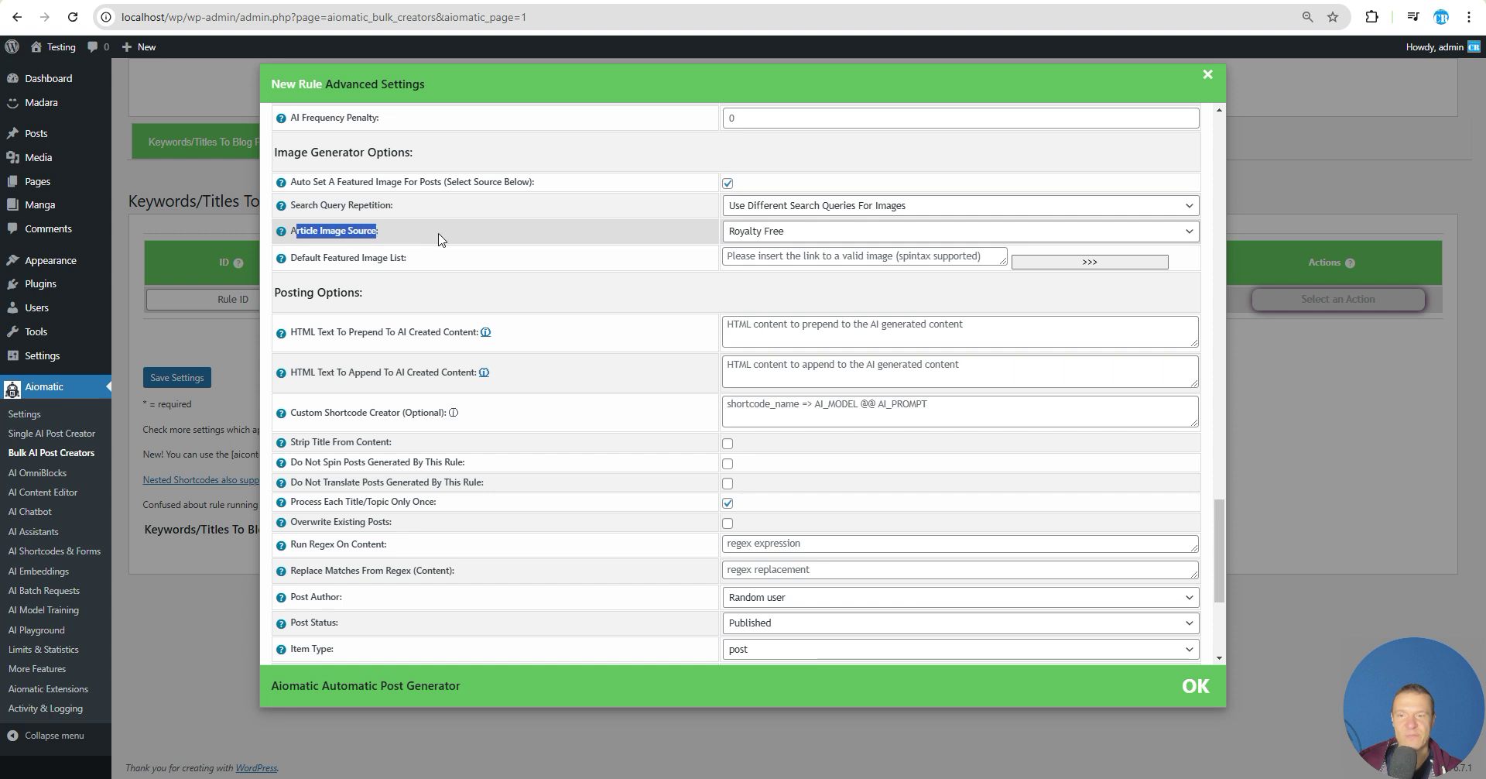
pyautogui.click(764, 237)
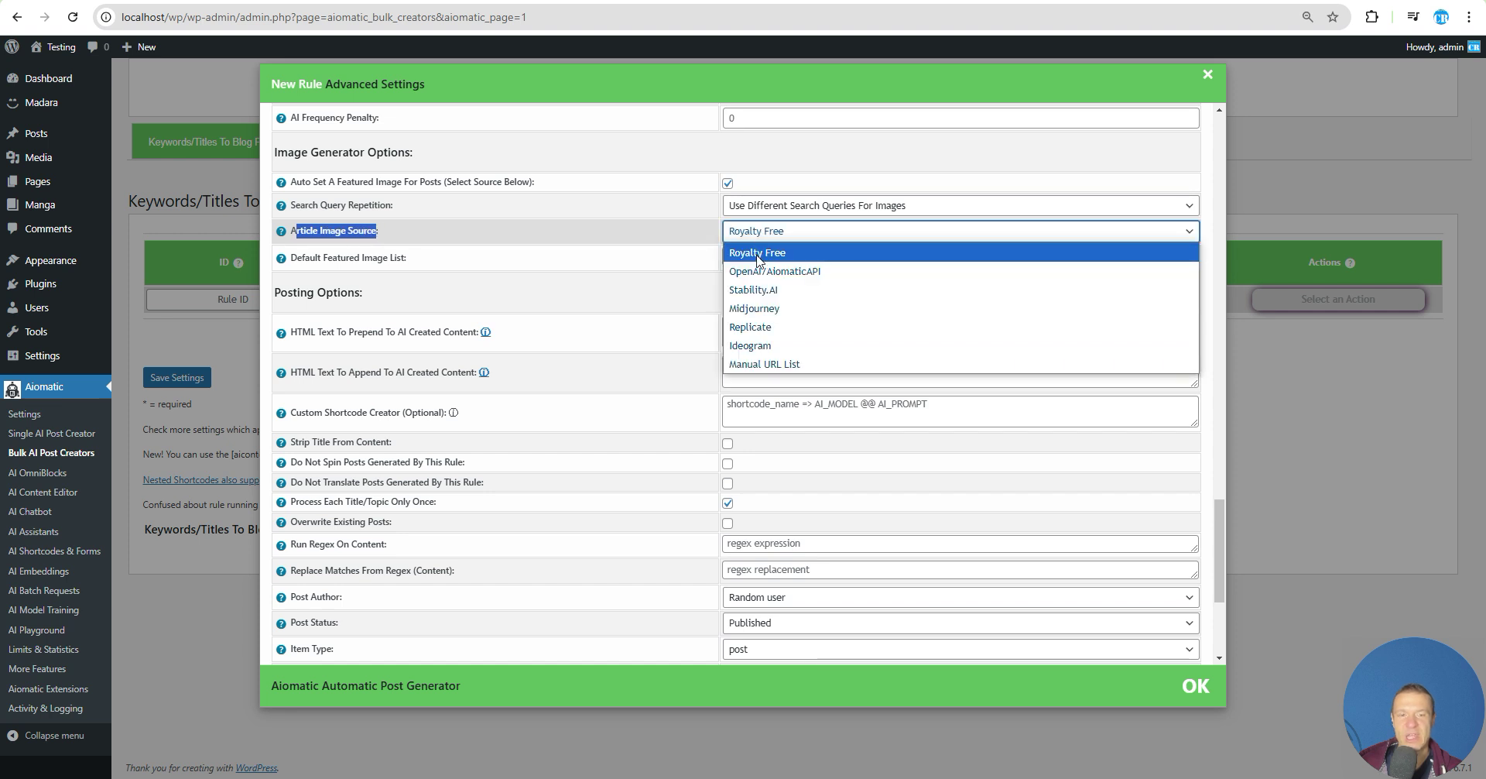
pyautogui.click(750, 345)
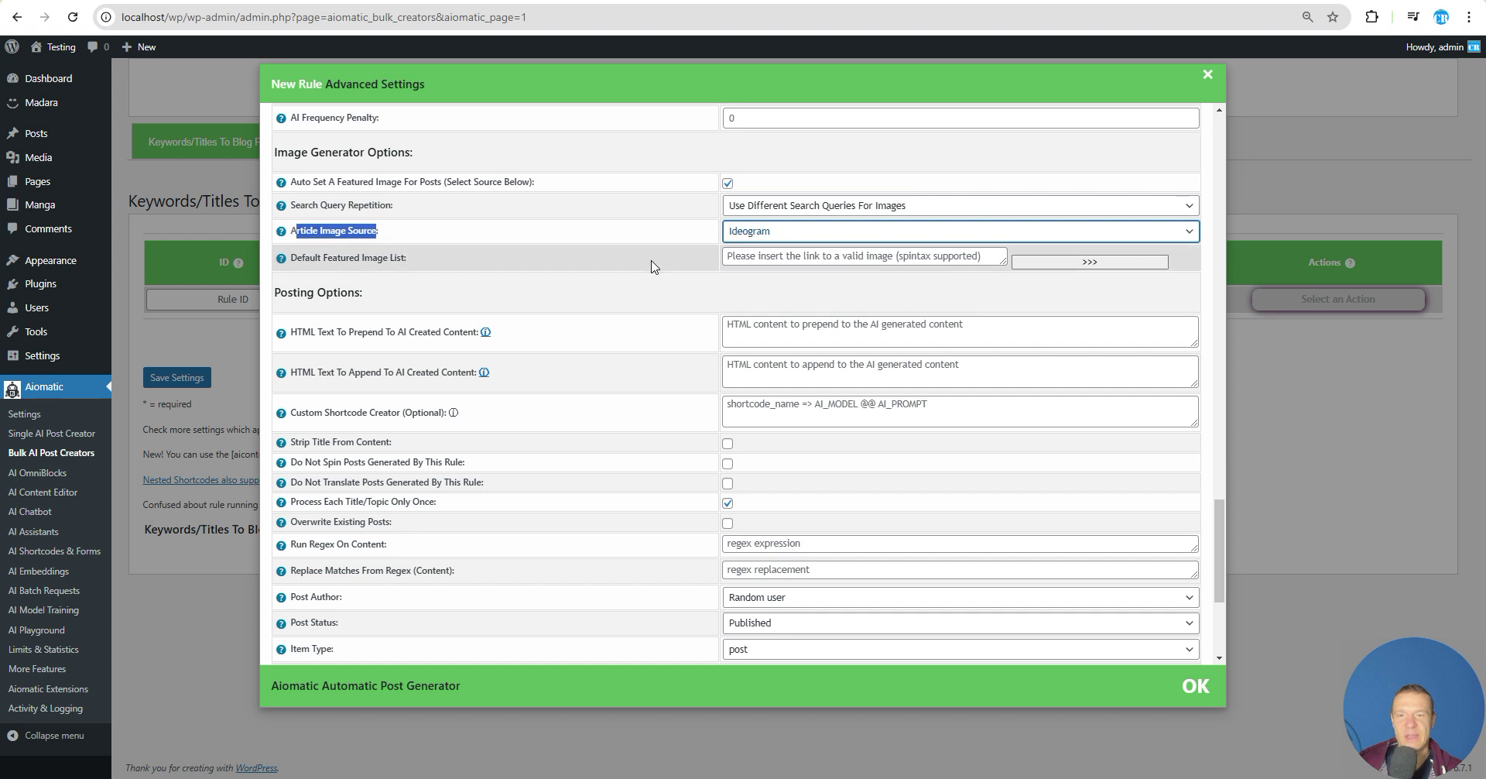
# Step: Close the new rule's advanced settings and save the rule
pyautogui.scroll(1, 650, 266)
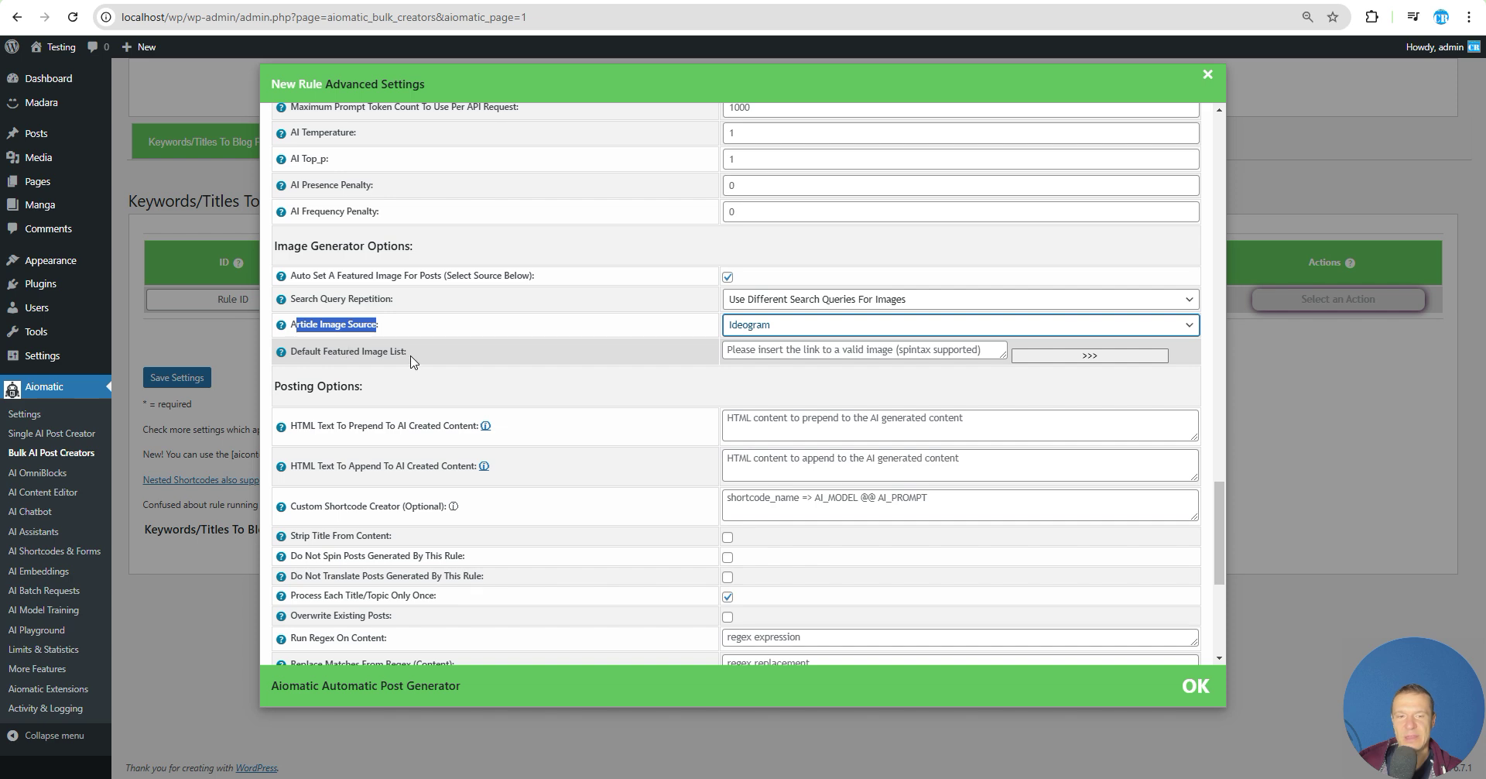
pyautogui.scroll(8, 412, 362)
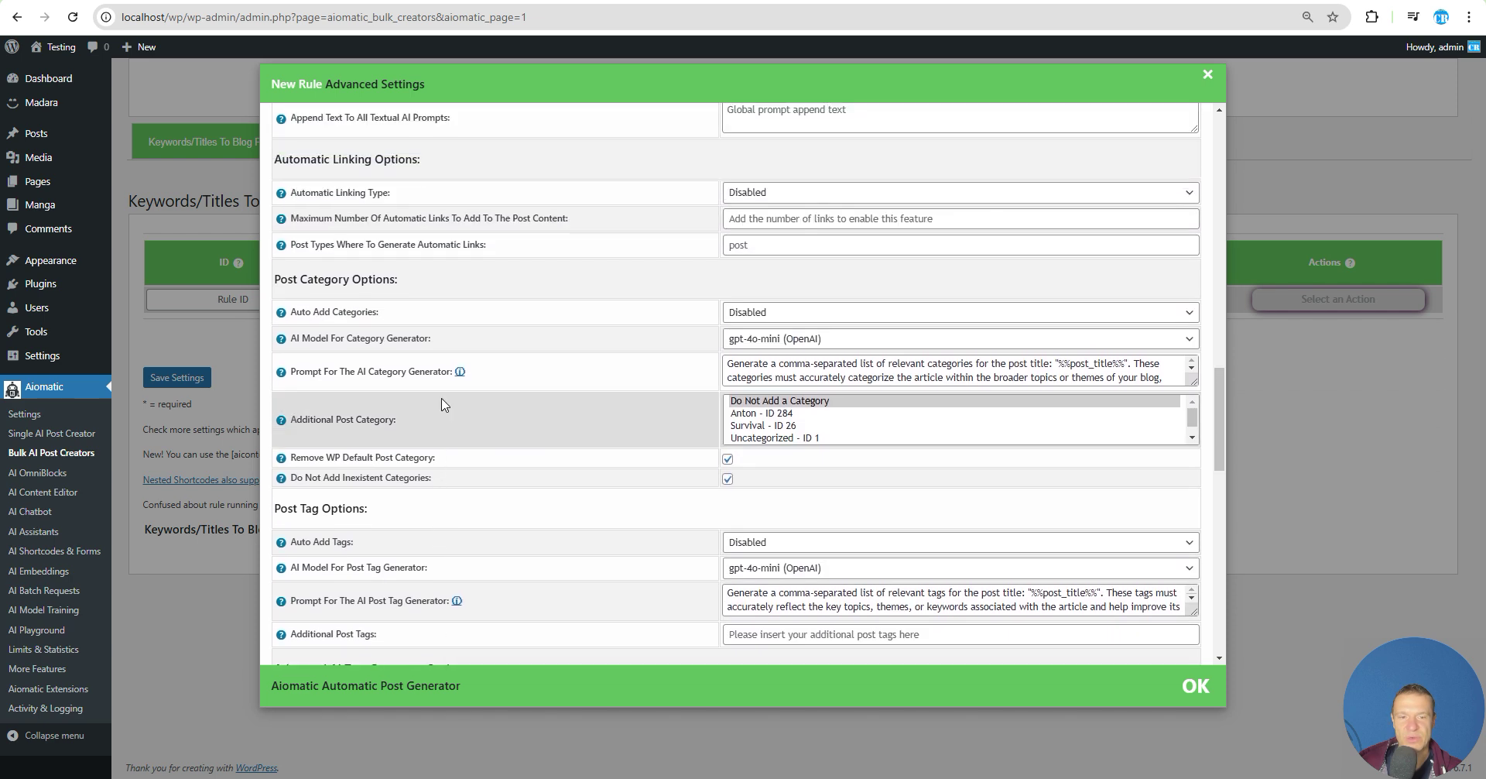
pyautogui.scroll(20, 442, 404)
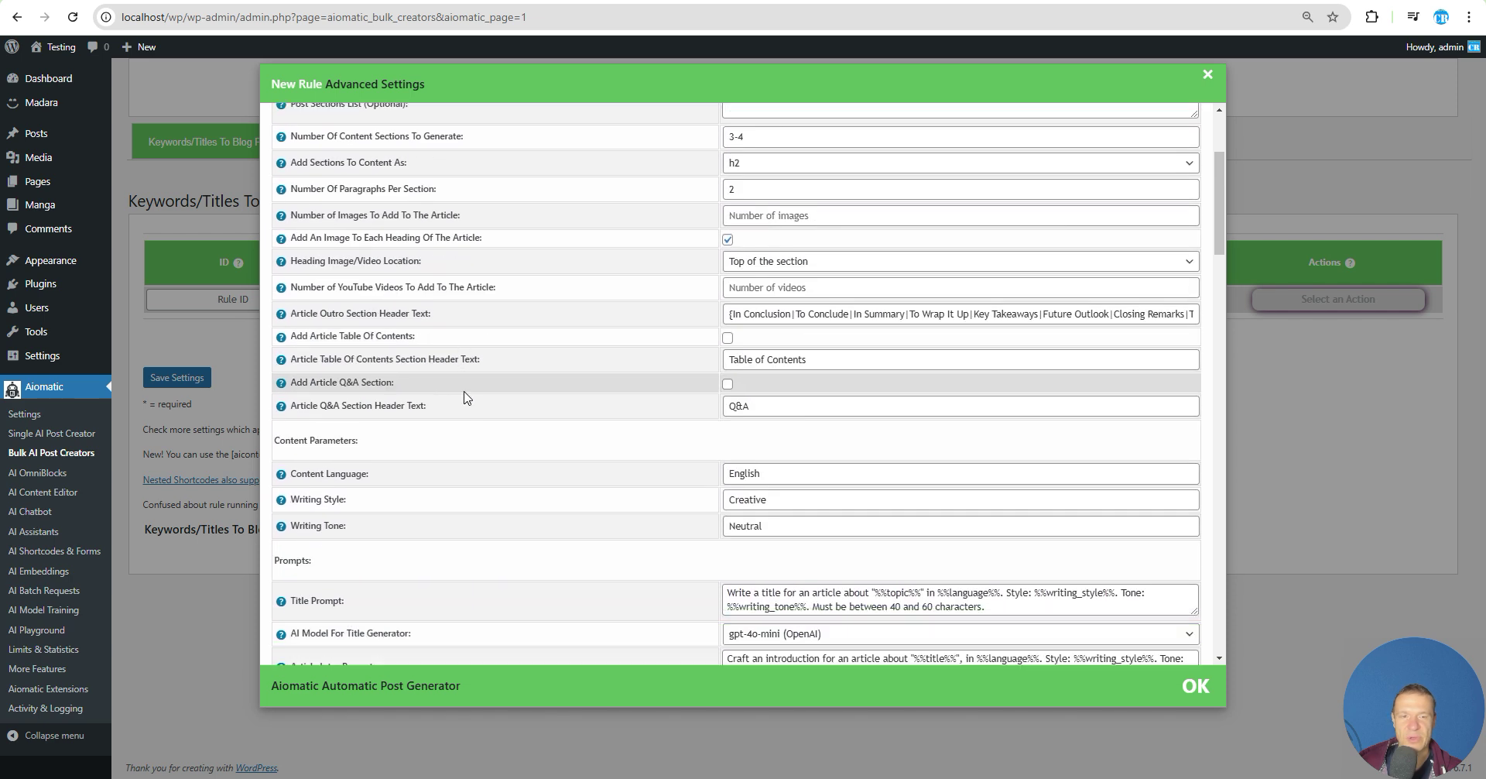
pyautogui.scroll(3, 466, 397)
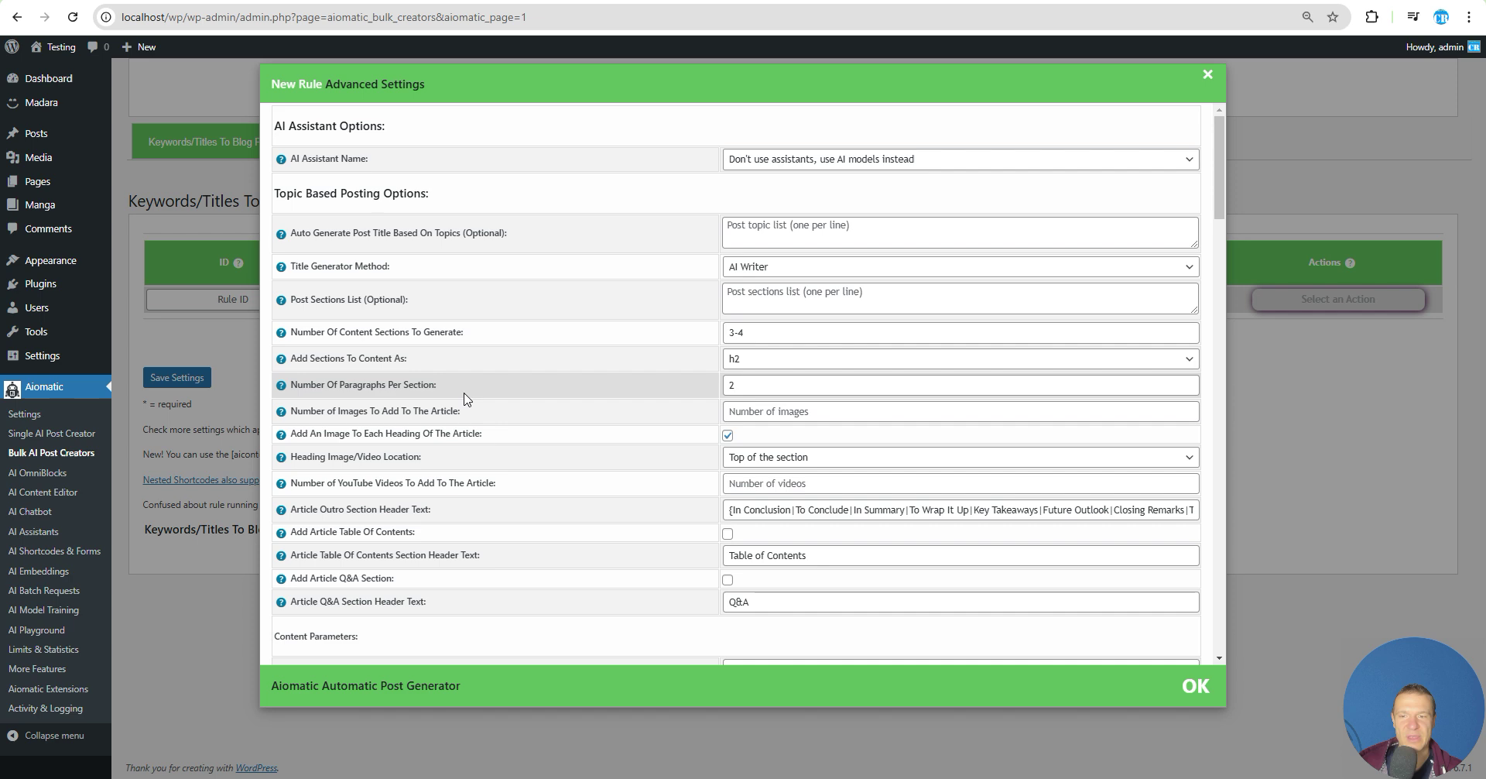
pyautogui.click(216, 341)
pyautogui.click(177, 377)
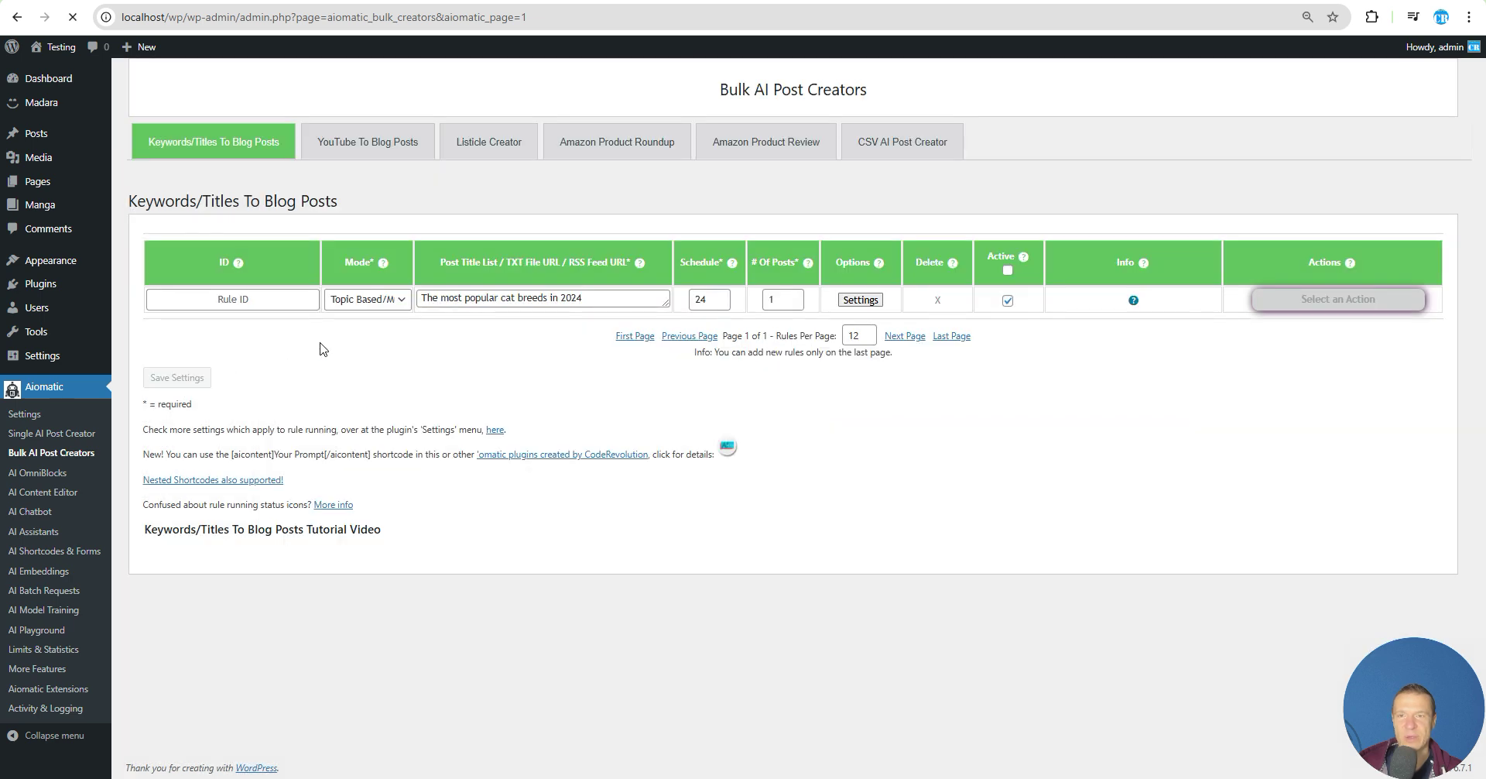
# Step: Run the saved cat breeds rule and confirm its execution
pyautogui.click(1254, 299)
pyautogui.click(1327, 356)
pyautogui.press('Return')
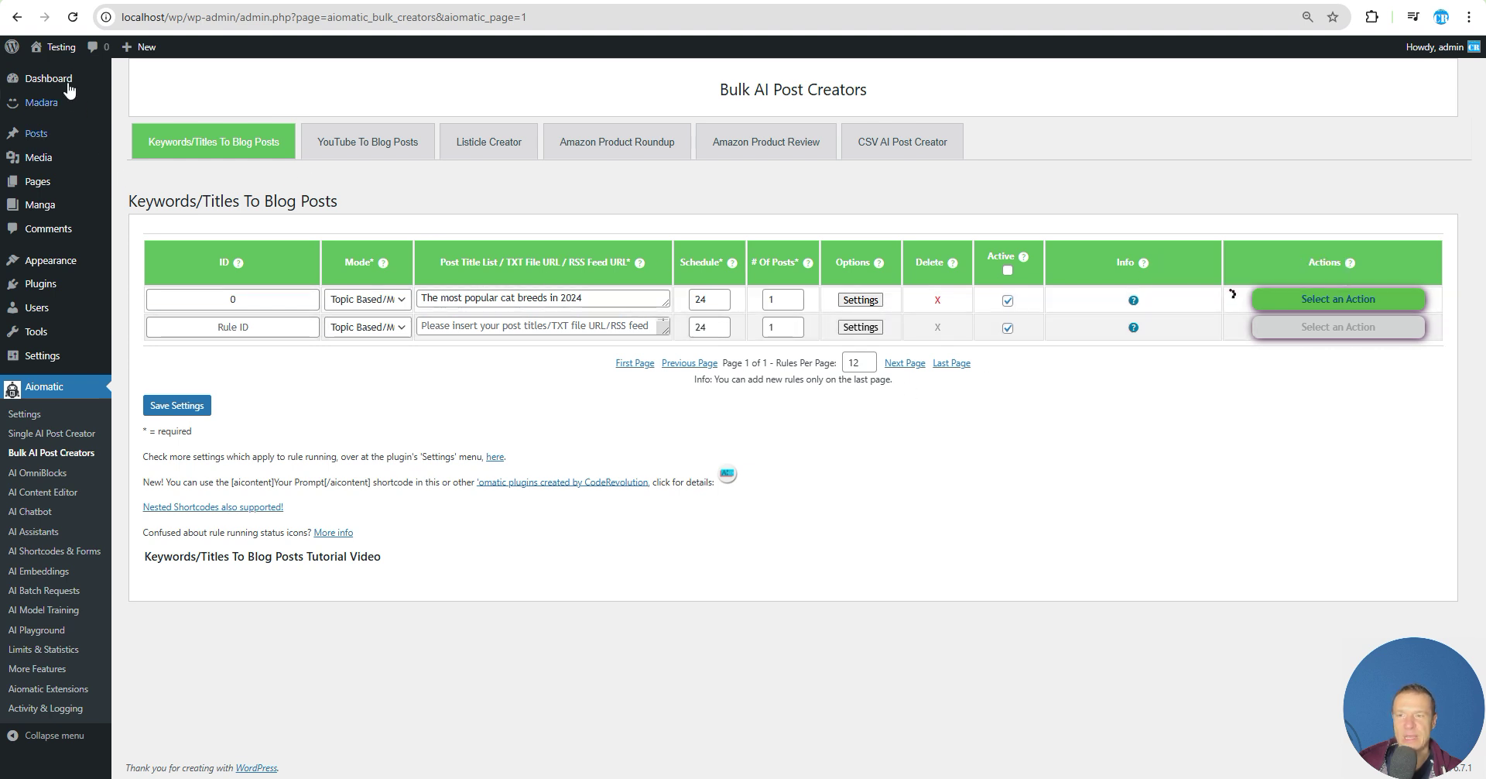
# Step: Examine the featured image and the opening sections of the published post "The best dog feed in 2024"
pyautogui.moveTo(67, 58)
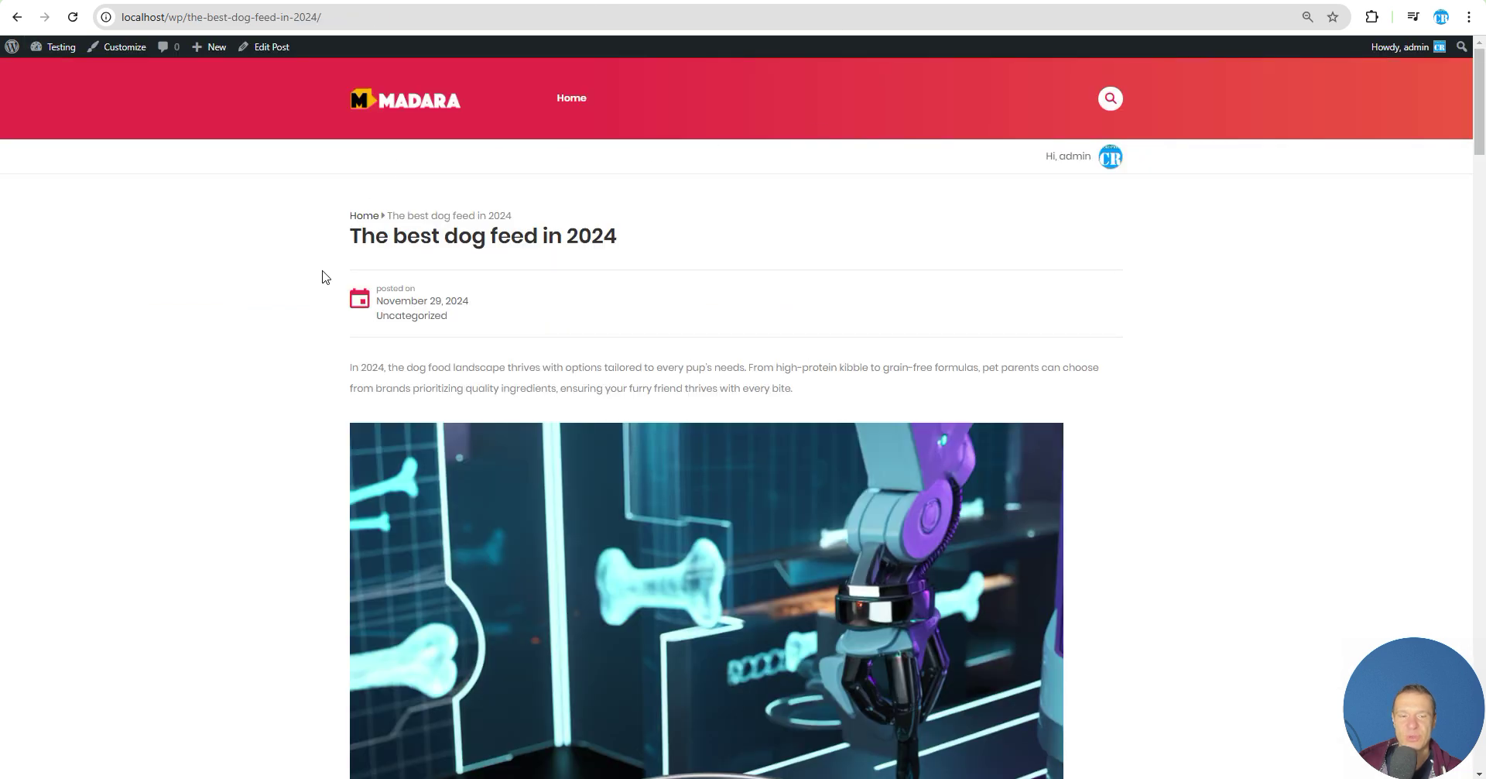
pyautogui.scroll(-2, 322, 276)
pyautogui.scroll(2, 322, 276)
pyautogui.scroll(-7, 579, 236)
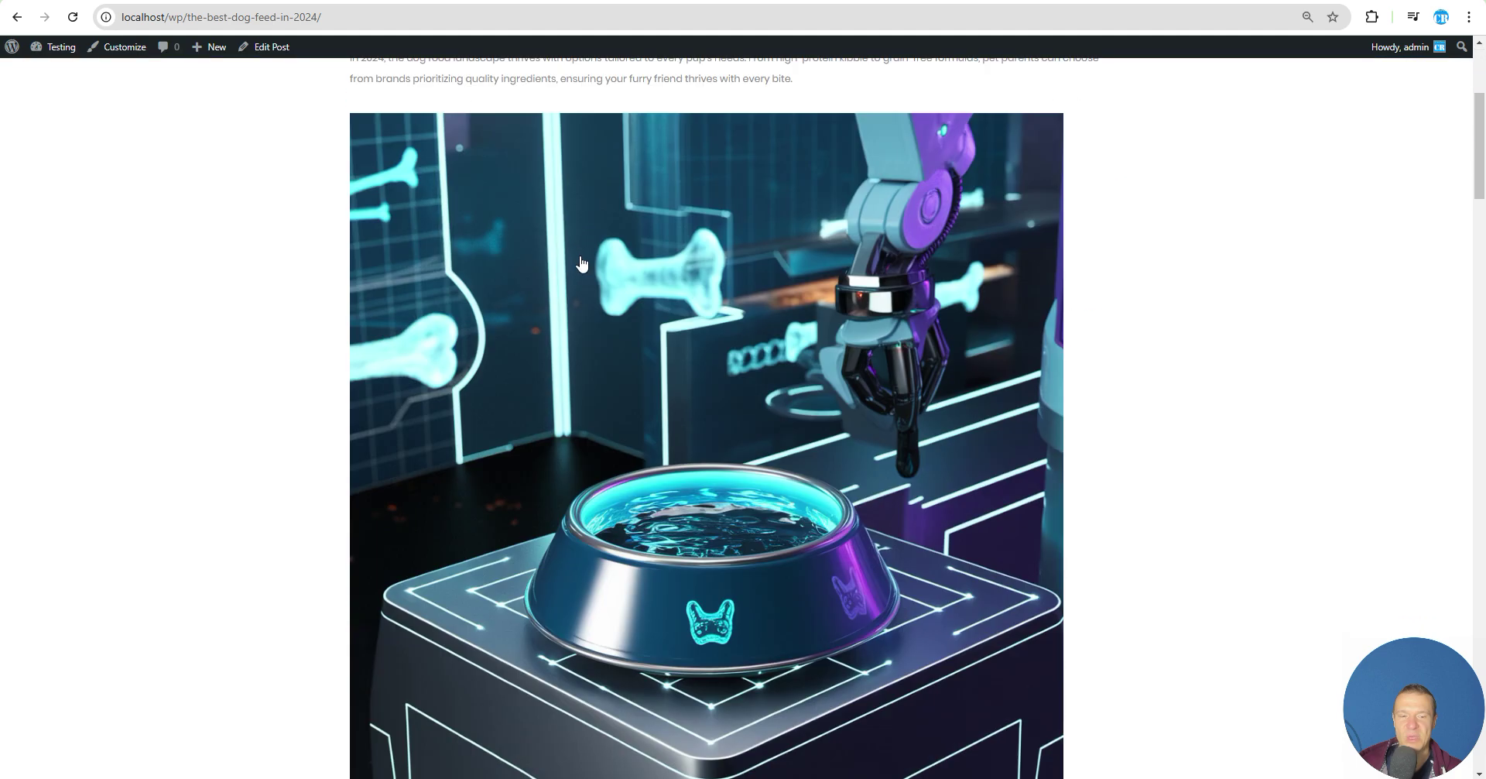
pyautogui.scroll(2, 749, 483)
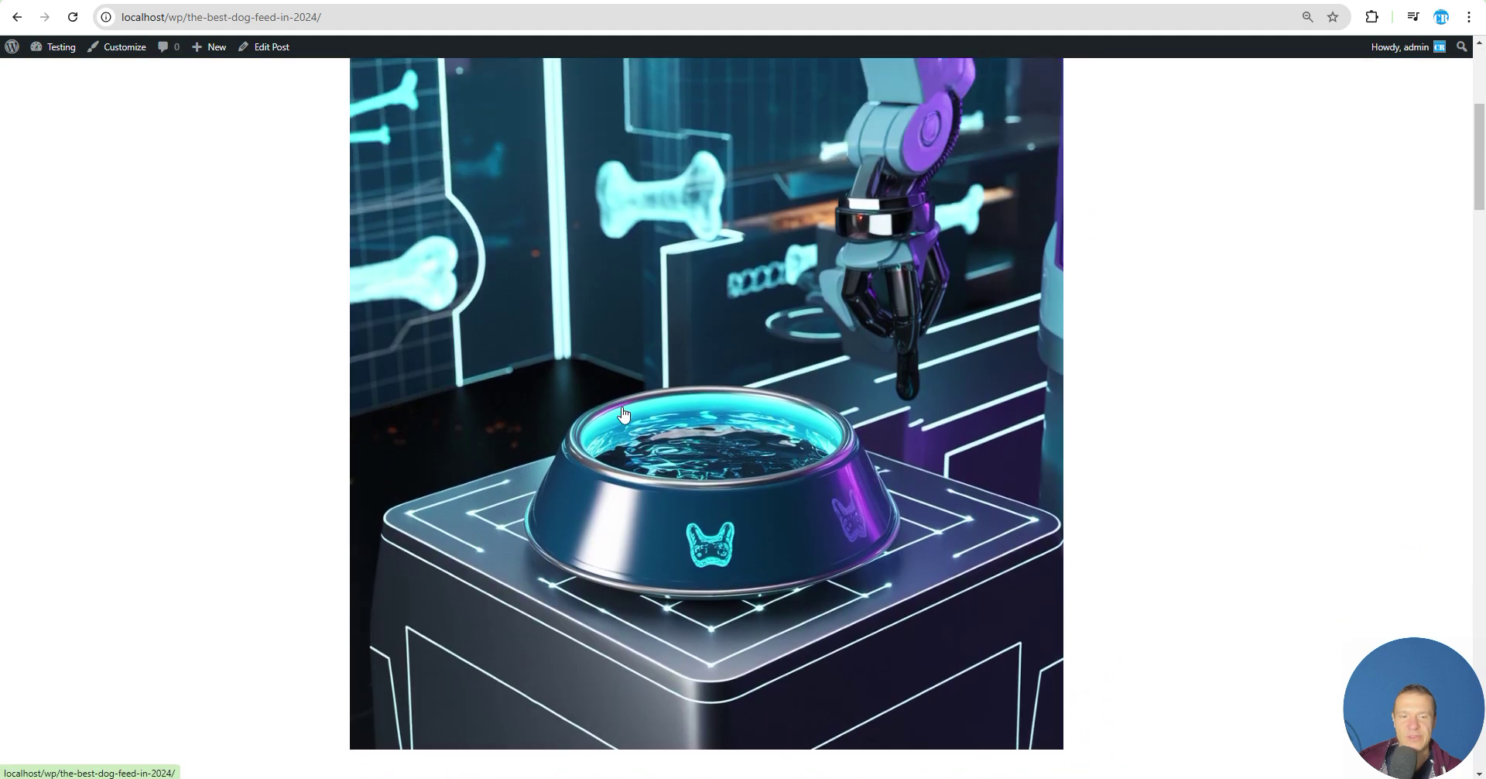
pyautogui.scroll(1, 611, 433)
pyautogui.scroll(-3, 831, 357)
pyautogui.scroll(-5, 540, 441)
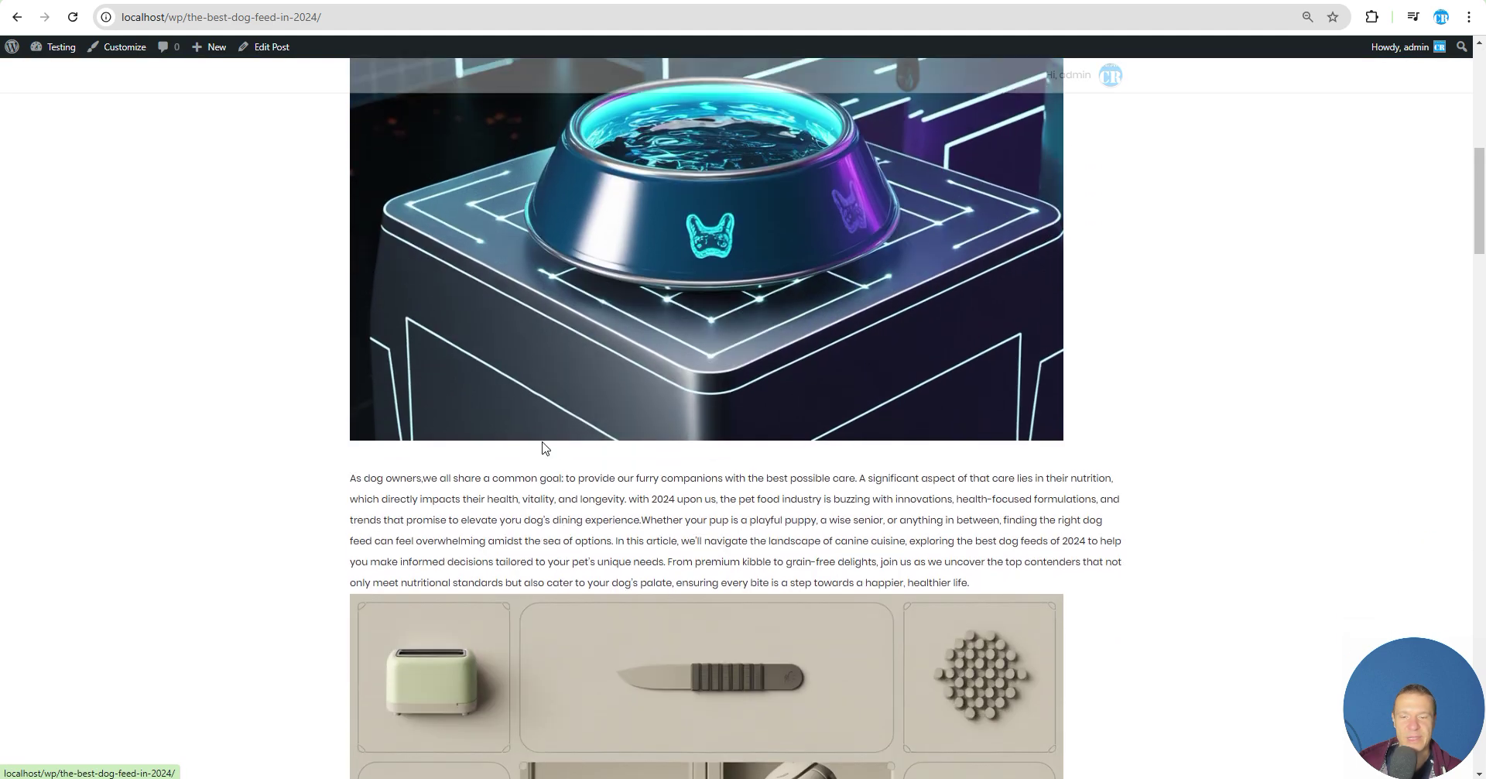
pyautogui.scroll(8, 579, 503)
pyautogui.scroll(-10, 578, 503)
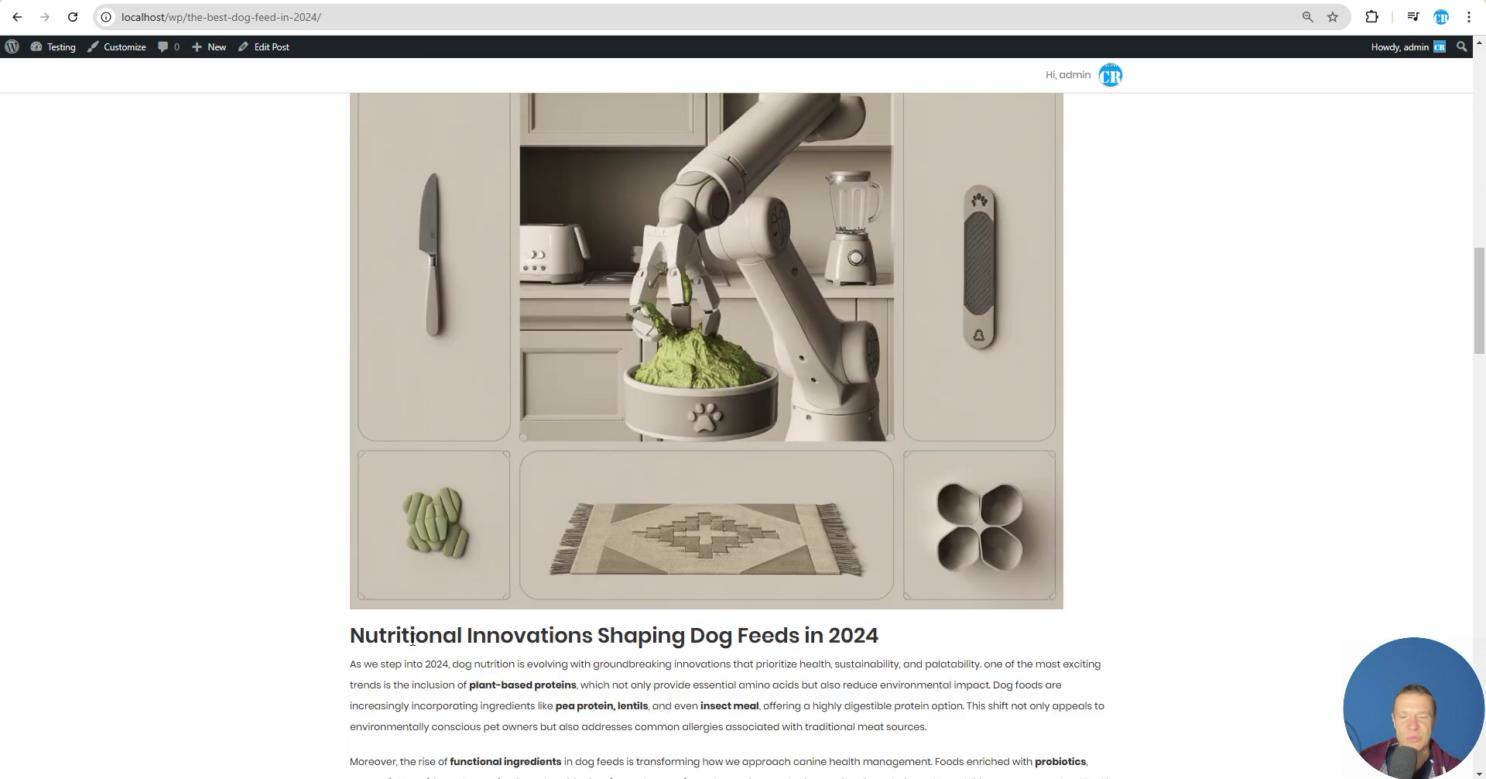
pyautogui.scroll(-1, 526, 629)
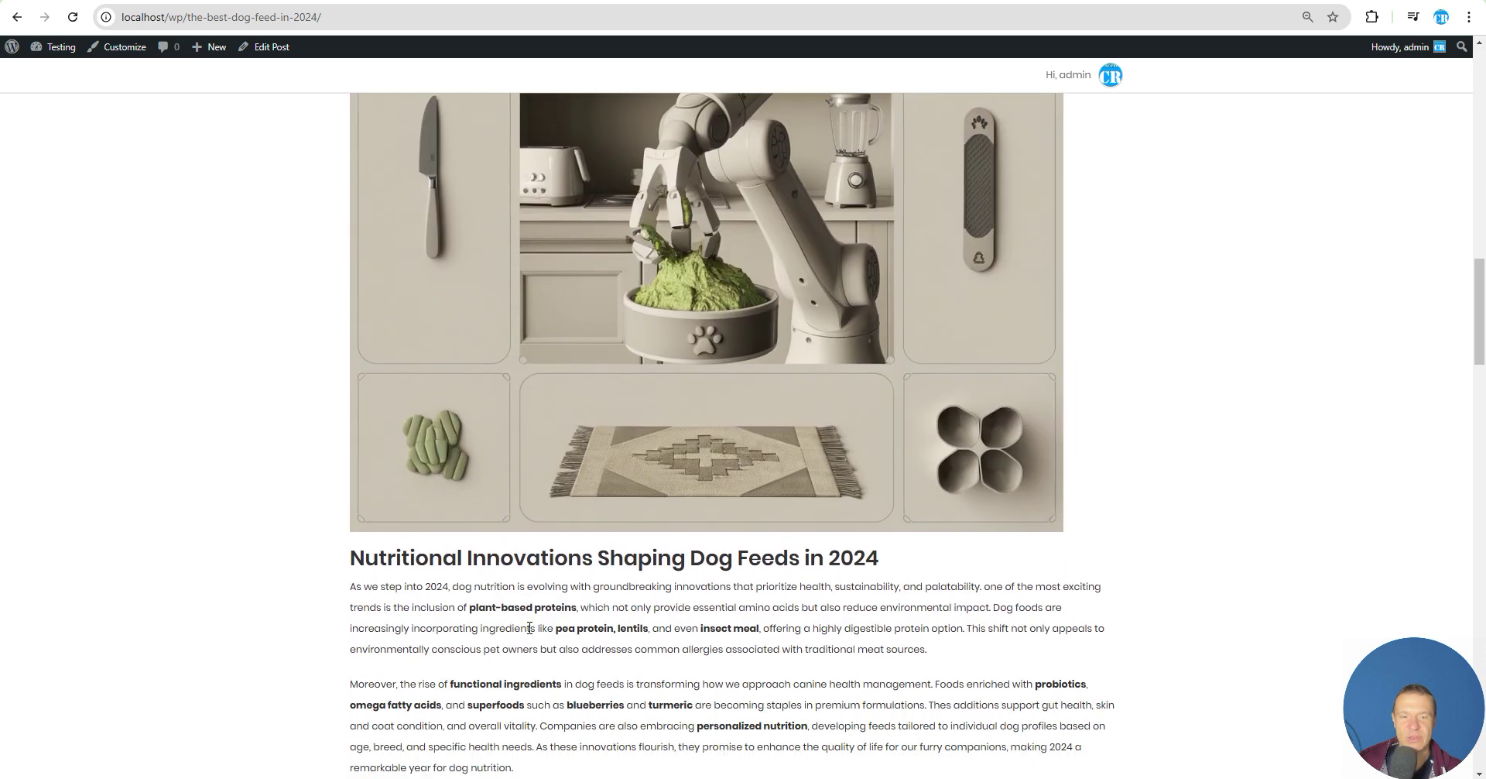
# Step: Compare the remaining images of the dog feed post with their section headings, from "Top Ingredients for Optimal Canine Health" to "Expert Recommendations for Every Breed and Lifestyle"
pyautogui.scroll(-10, 530, 627)
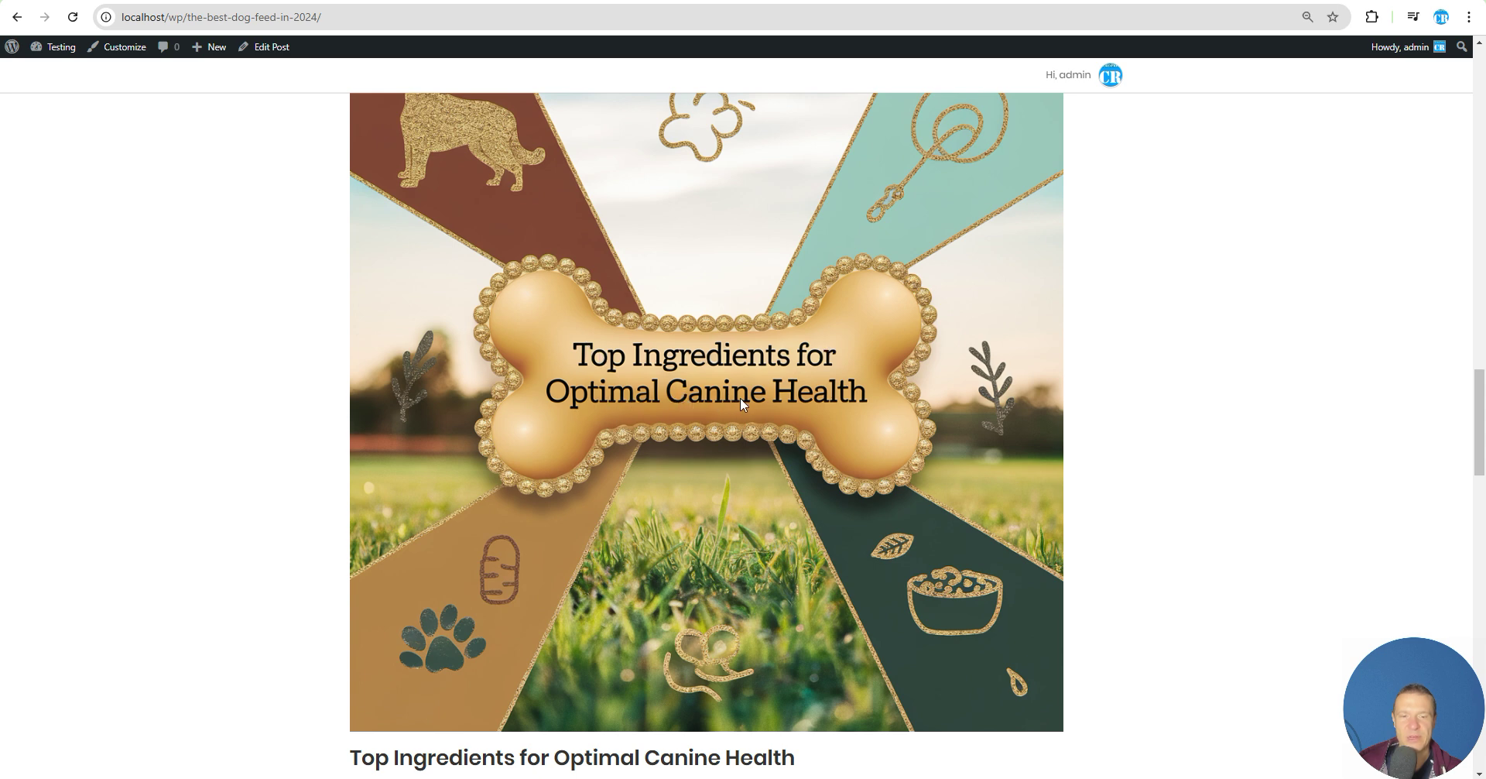
pyautogui.moveTo(350, 757); pyautogui.dragTo(787, 751)
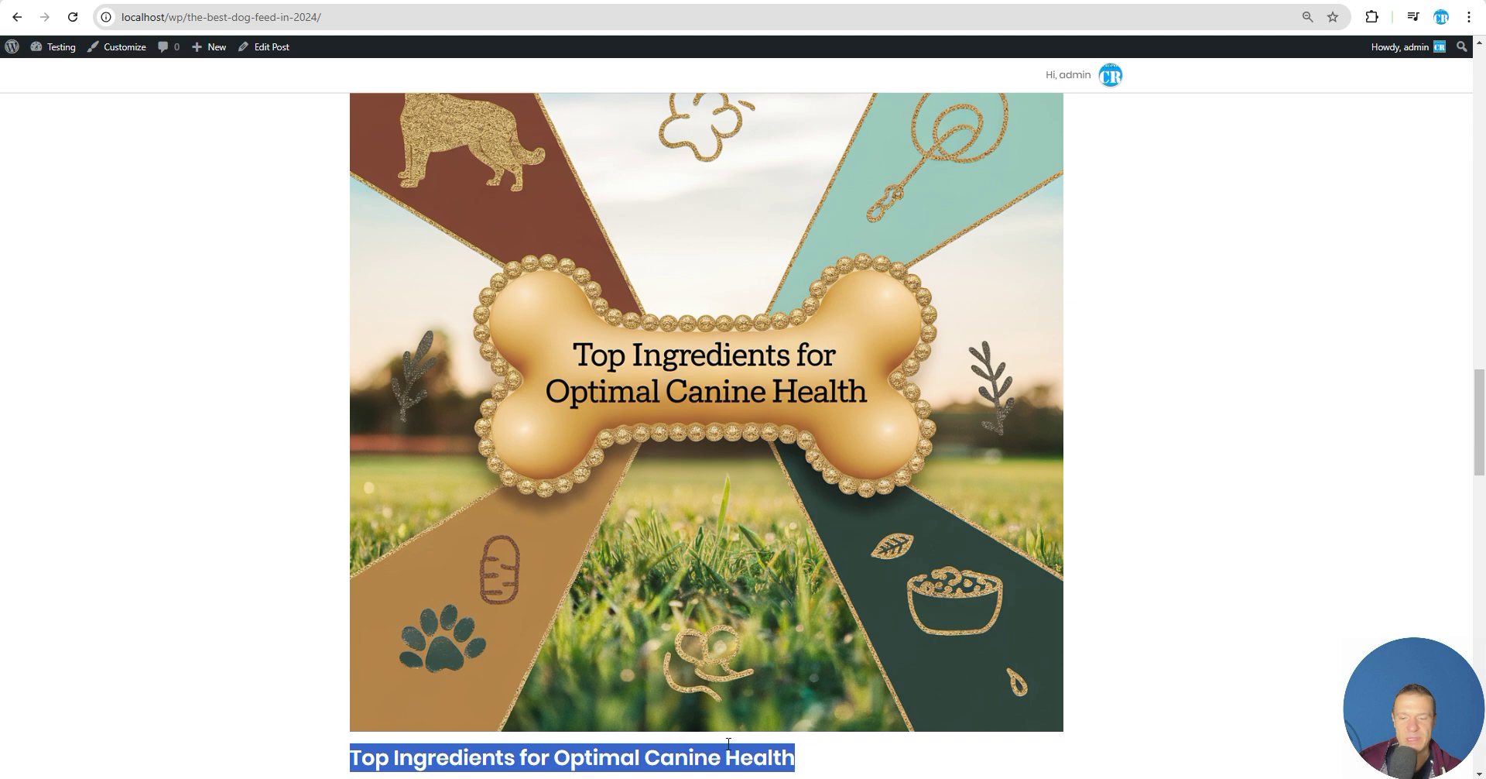
pyautogui.scroll(-4, 639, 667)
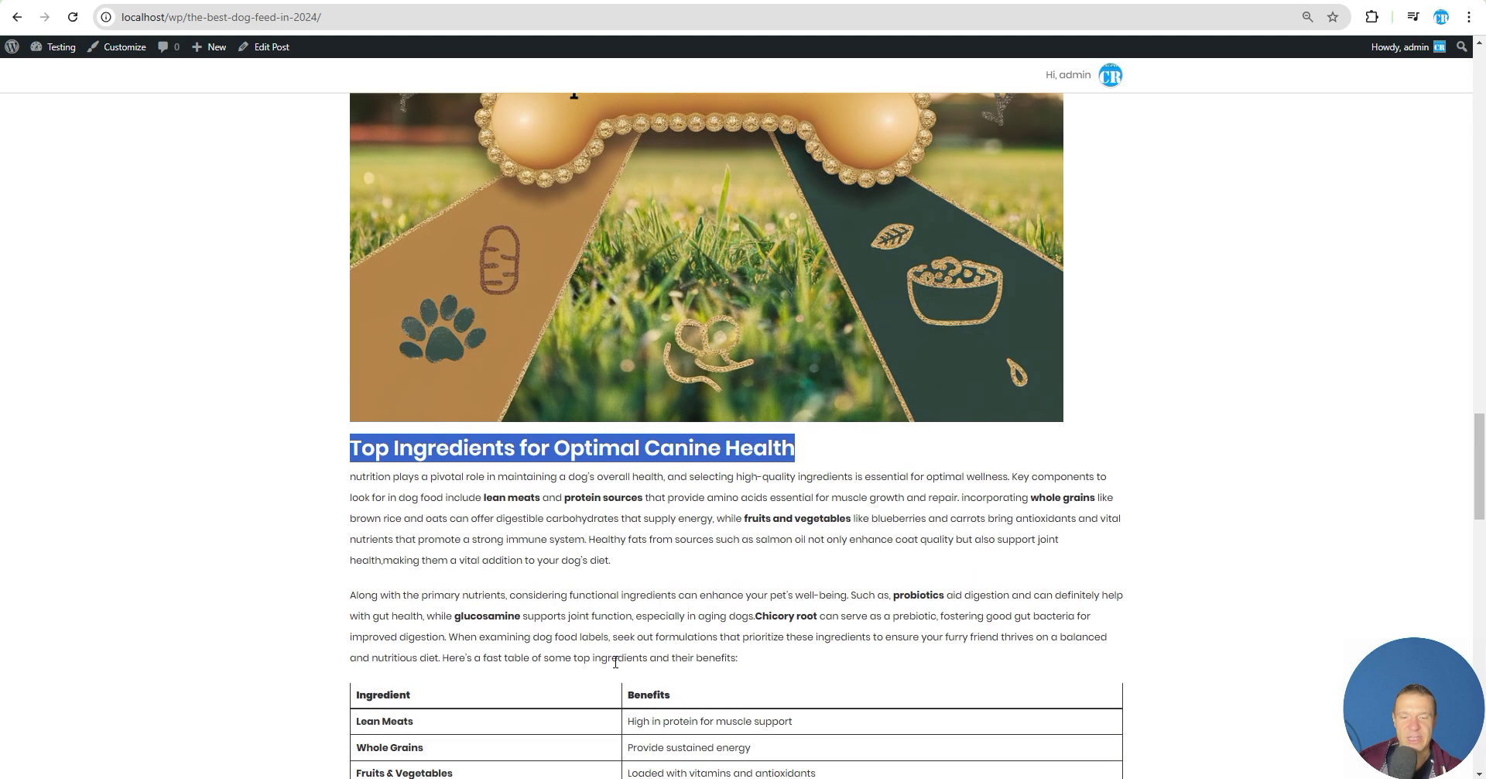
pyautogui.scroll(4, 614, 657)
pyautogui.scroll(-15, 689, 471)
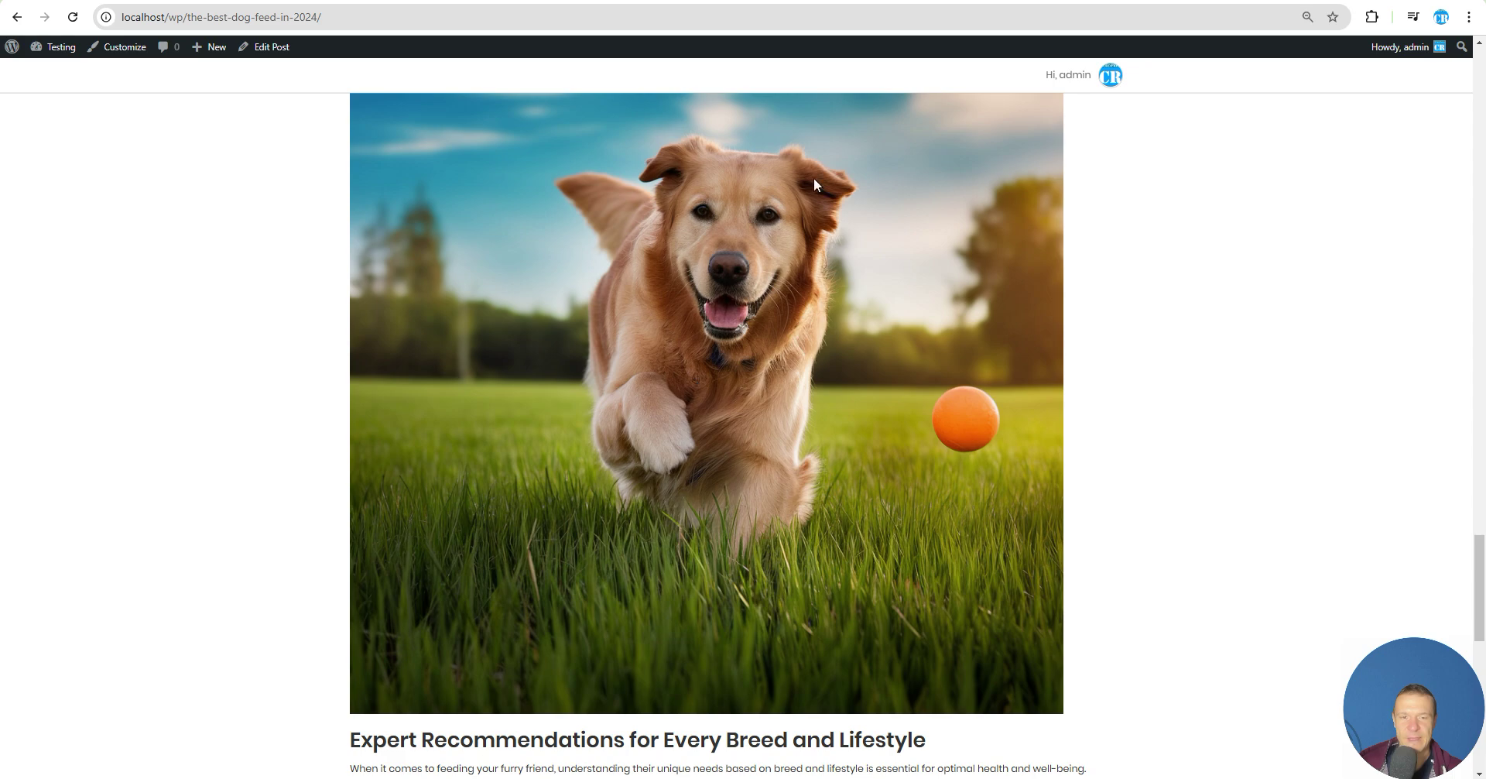
pyautogui.scroll(-9, 445, 493)
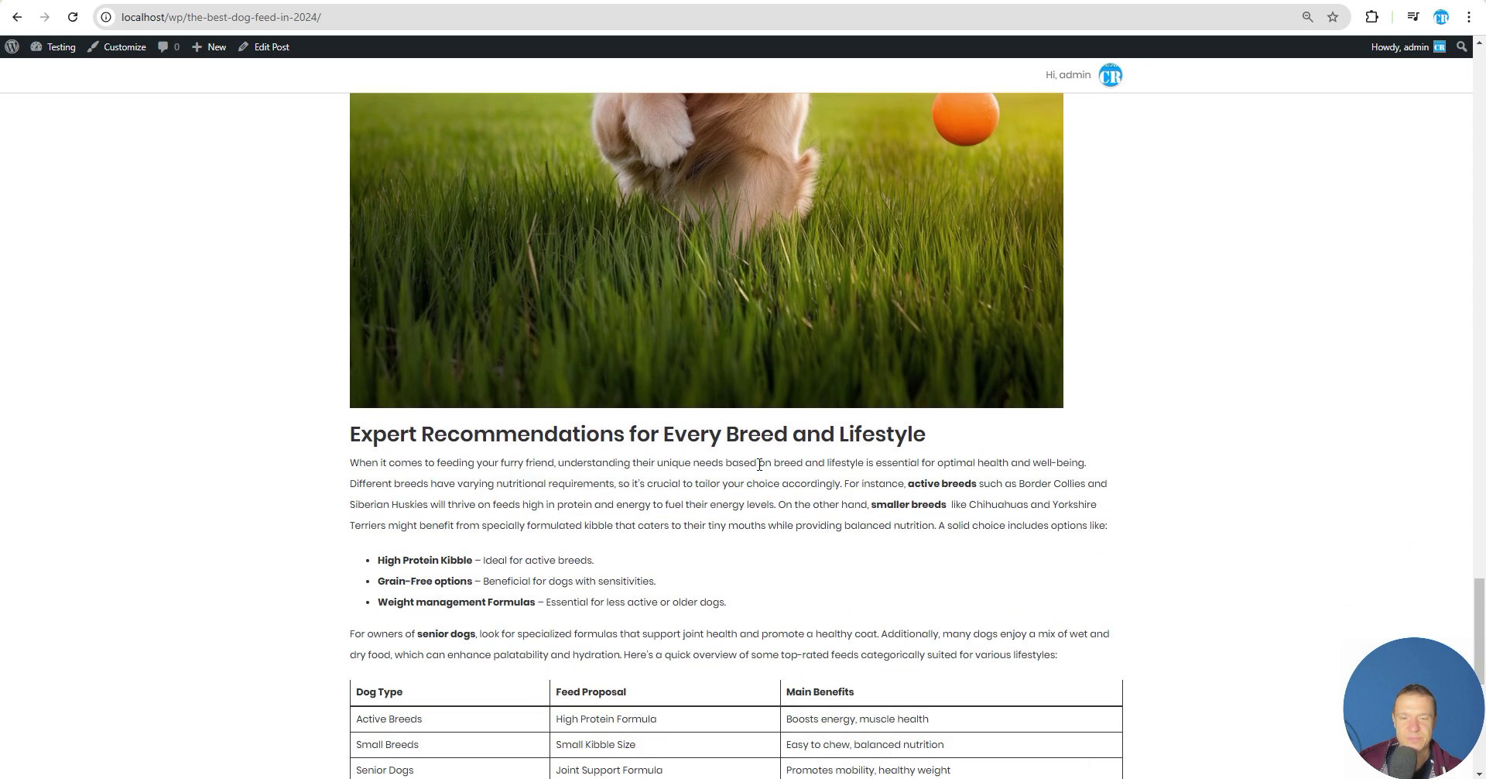
pyautogui.scroll(5, 583, 517)
pyautogui.scroll(4, 582, 517)
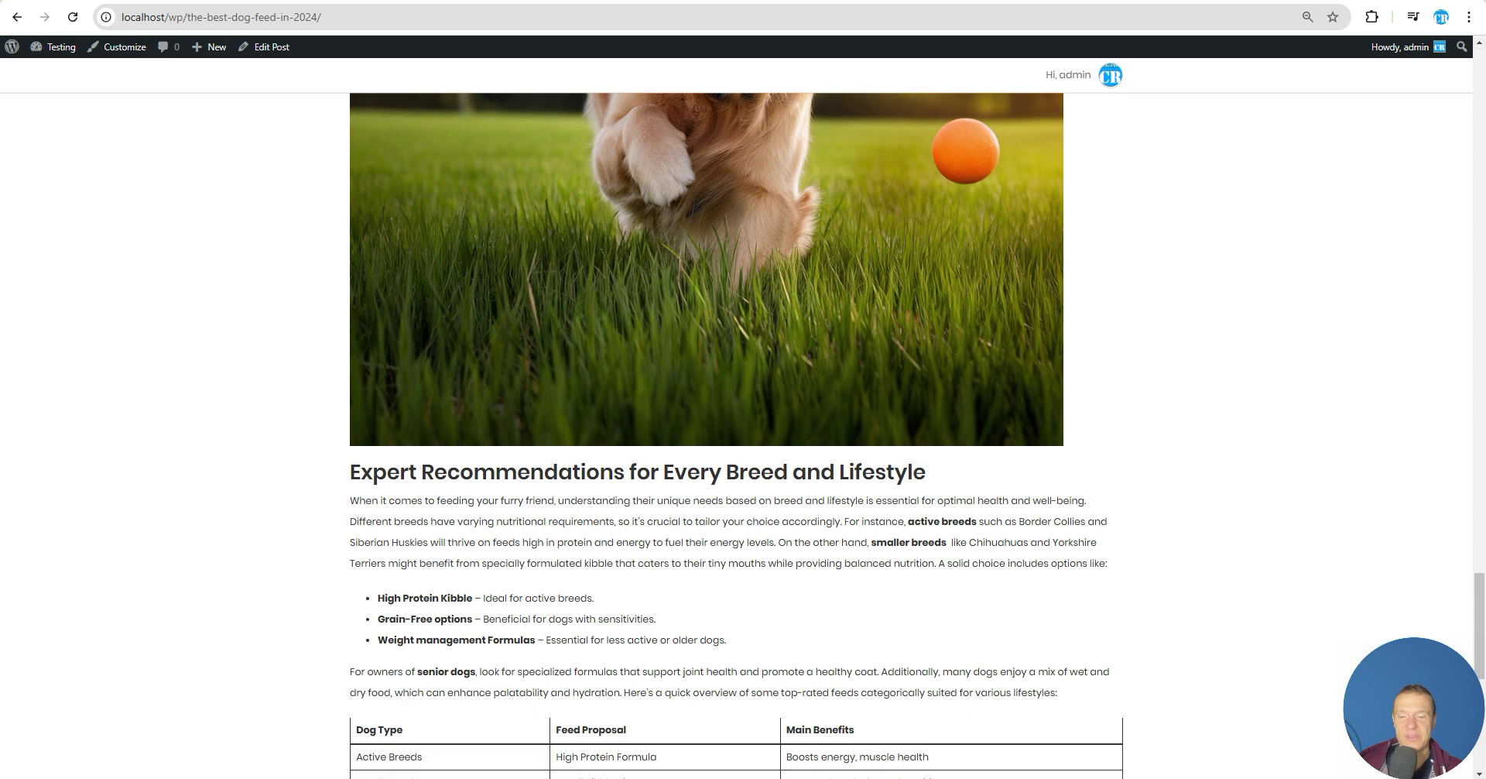
pyautogui.scroll(4, 664, 440)
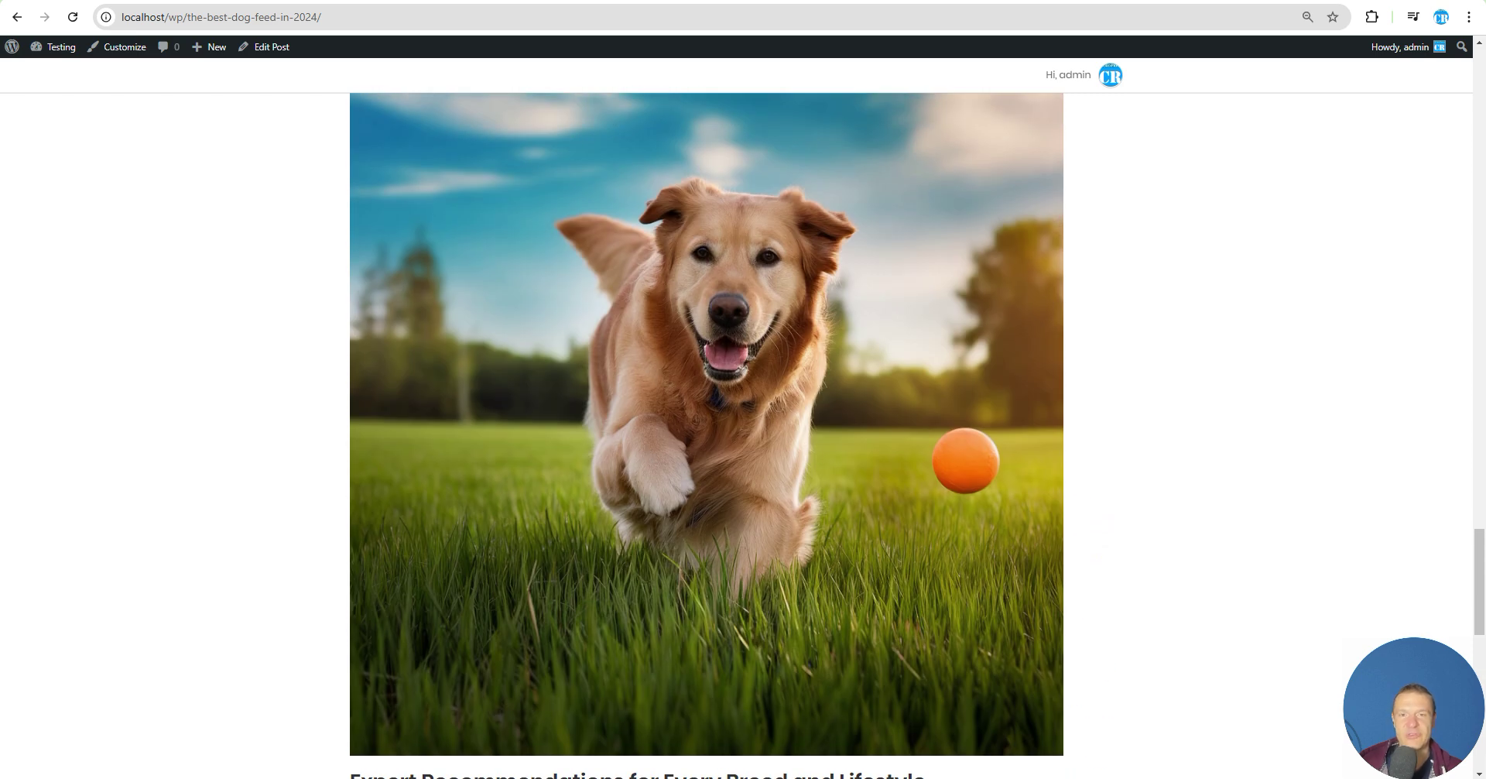
# Step: Enable the 'Ideogram Image' extension in Aiomatic's AI Chatbot extension settings and save the settings
pyautogui.hotkey('alt', 'Left')
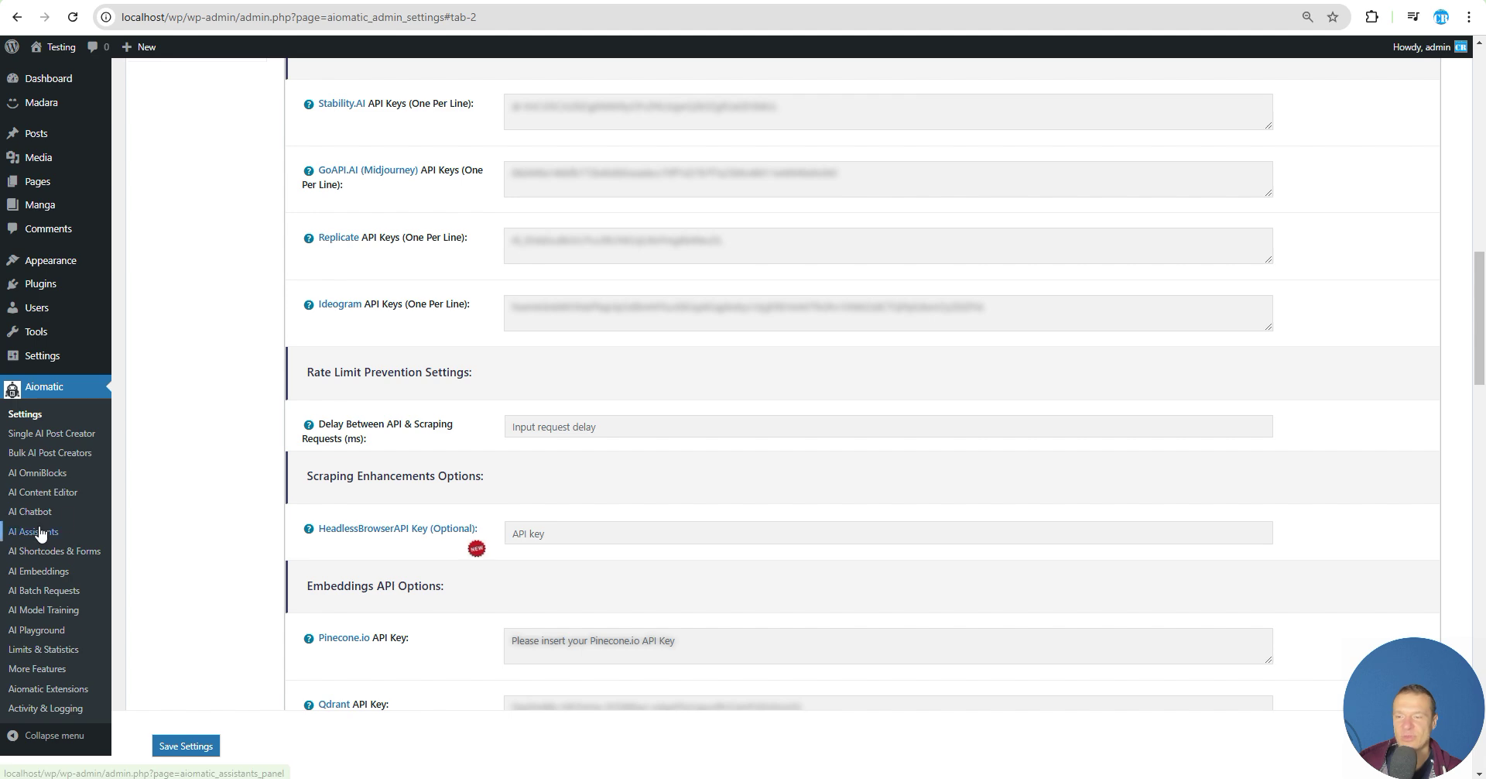
pyautogui.click(39, 513)
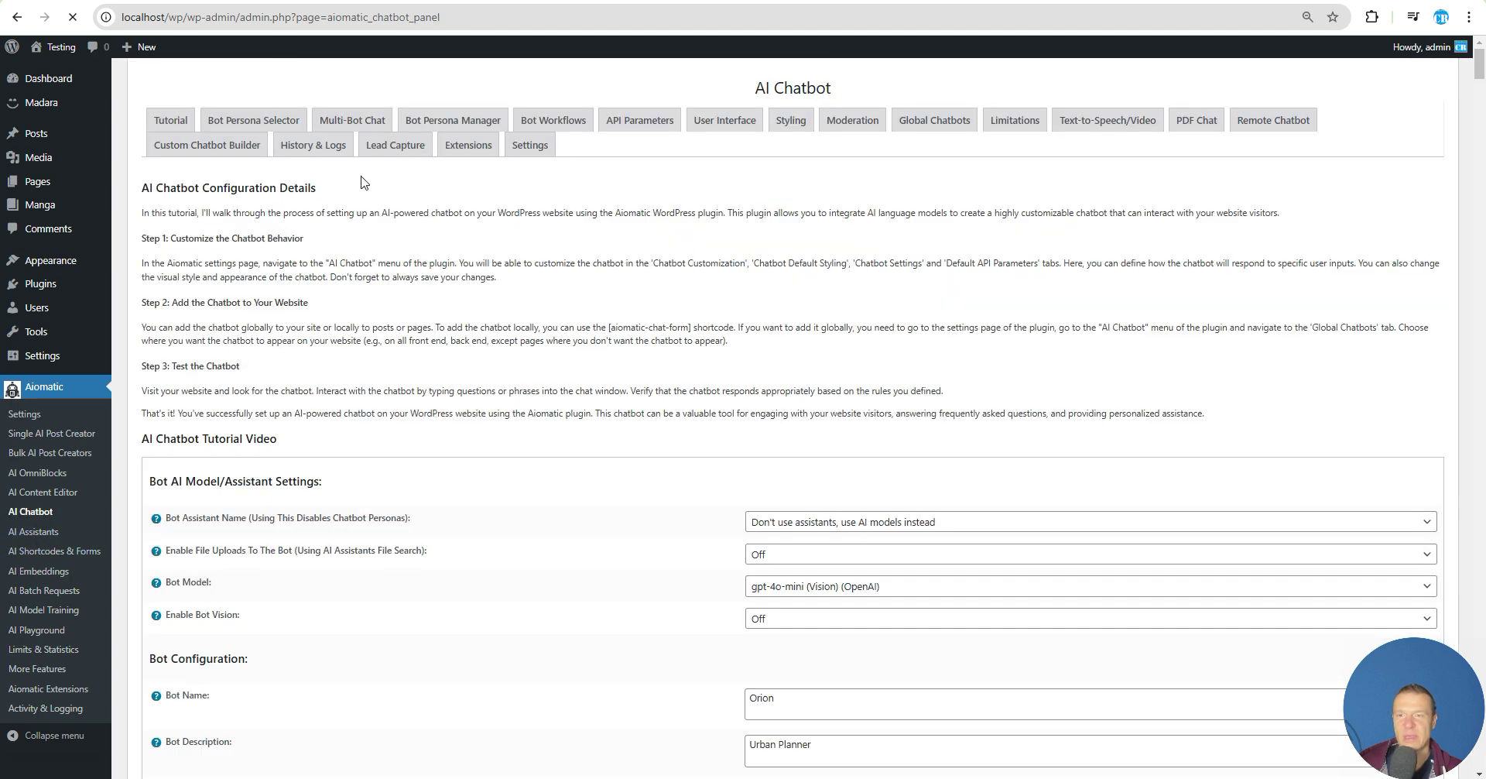
pyautogui.scroll(-2, 378, 312)
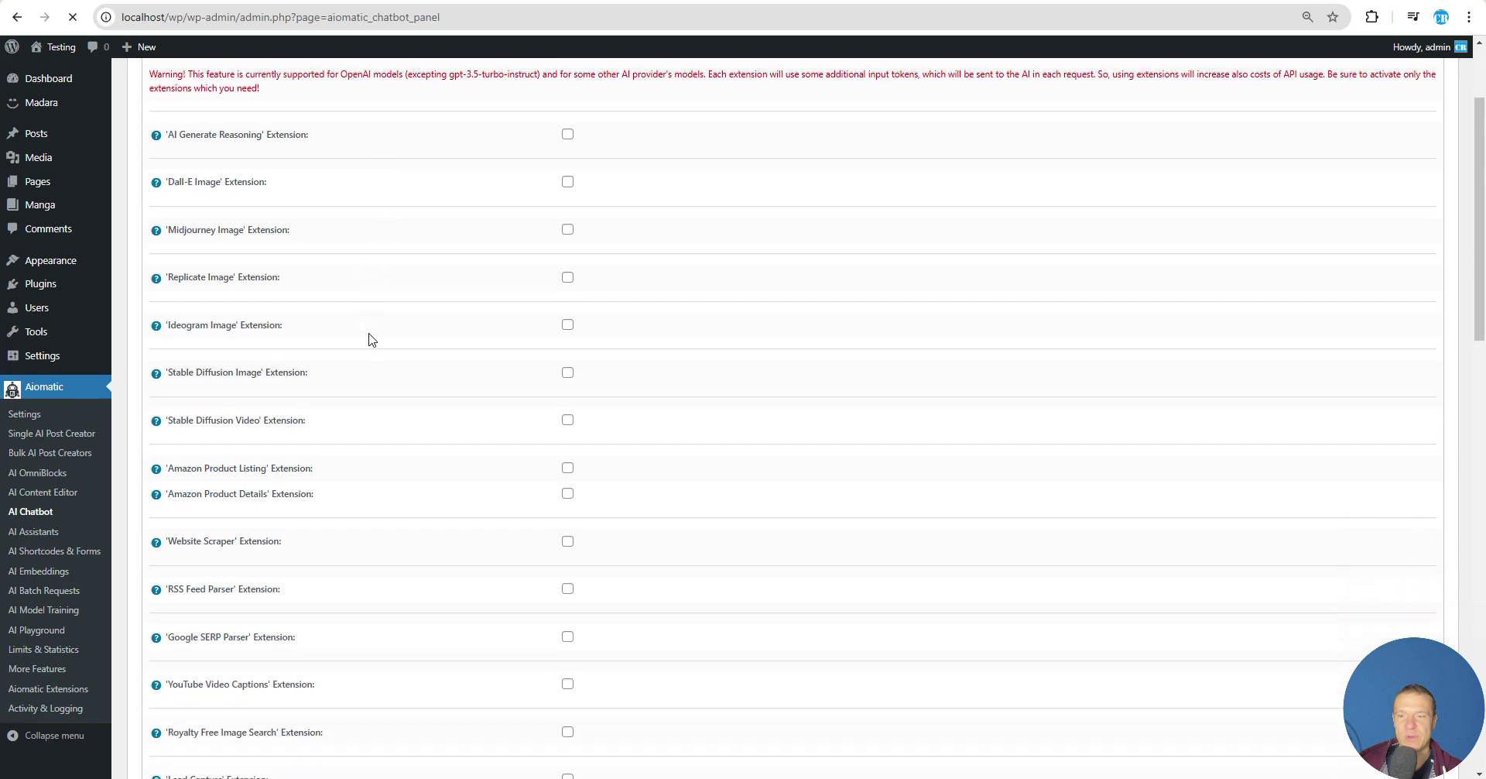
pyautogui.scroll(2, 369, 339)
pyautogui.scroll(-2, 391, 377)
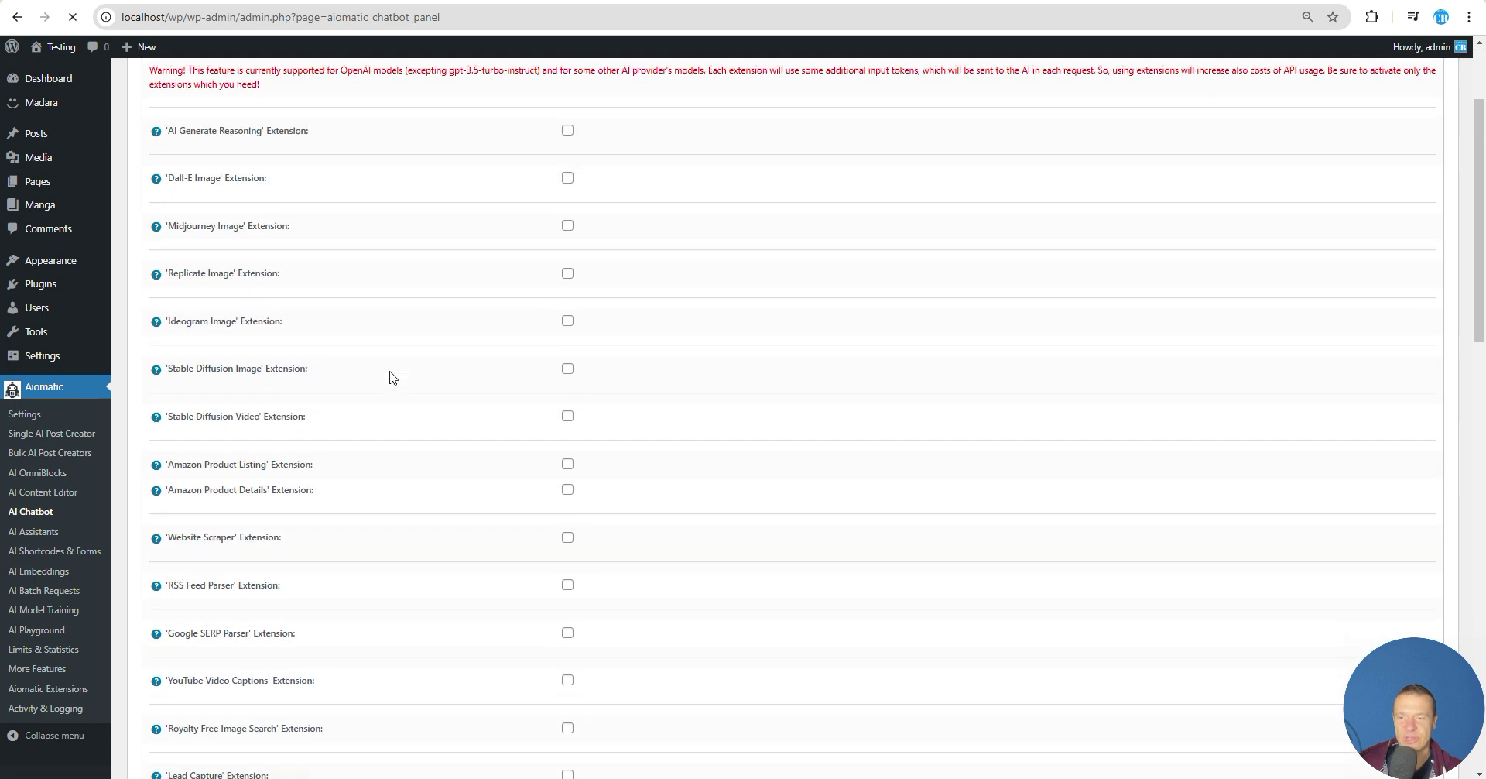
pyautogui.moveTo(170, 321); pyautogui.dragTo(244, 319)
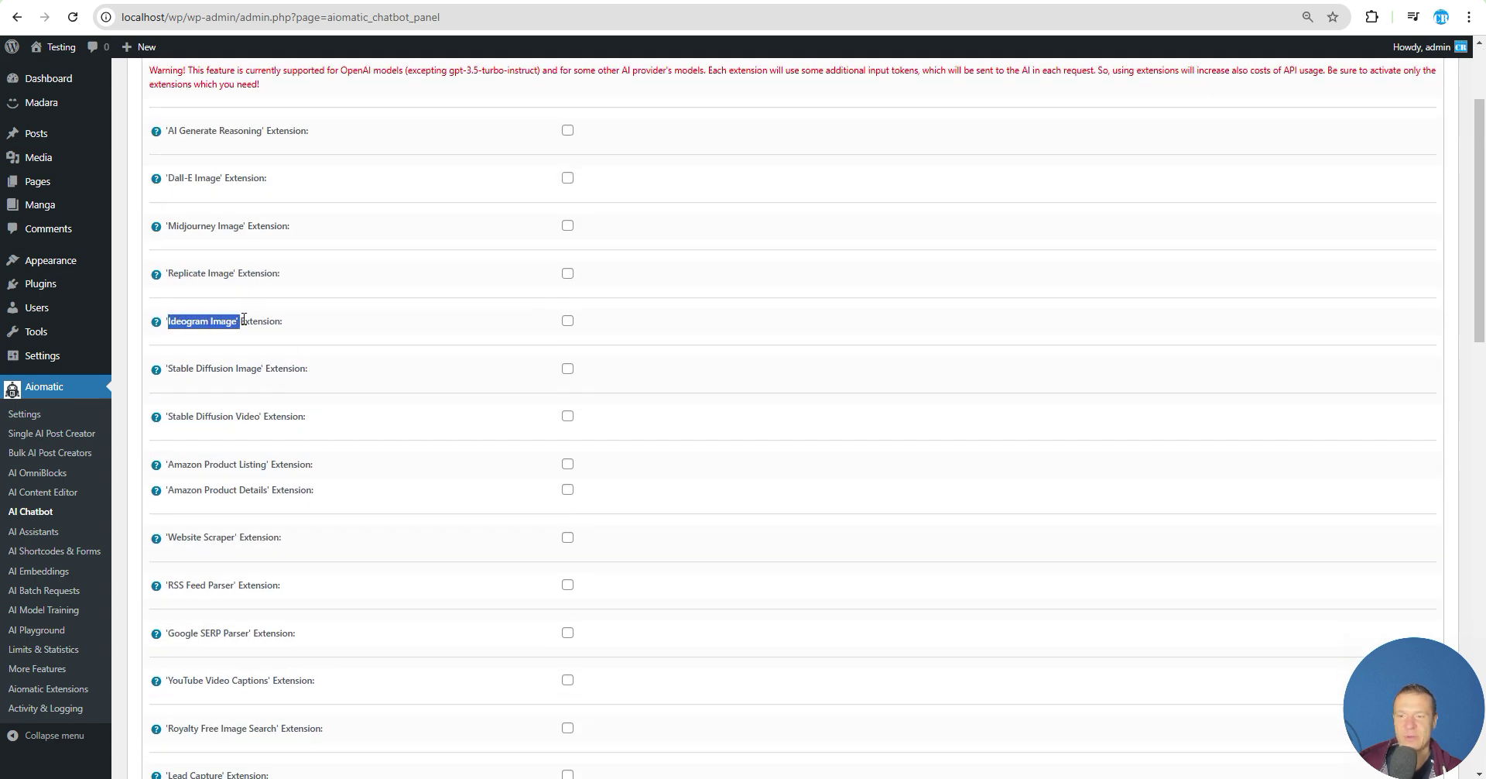
pyautogui.click(567, 320)
pyautogui.scroll(-15, 487, 408)
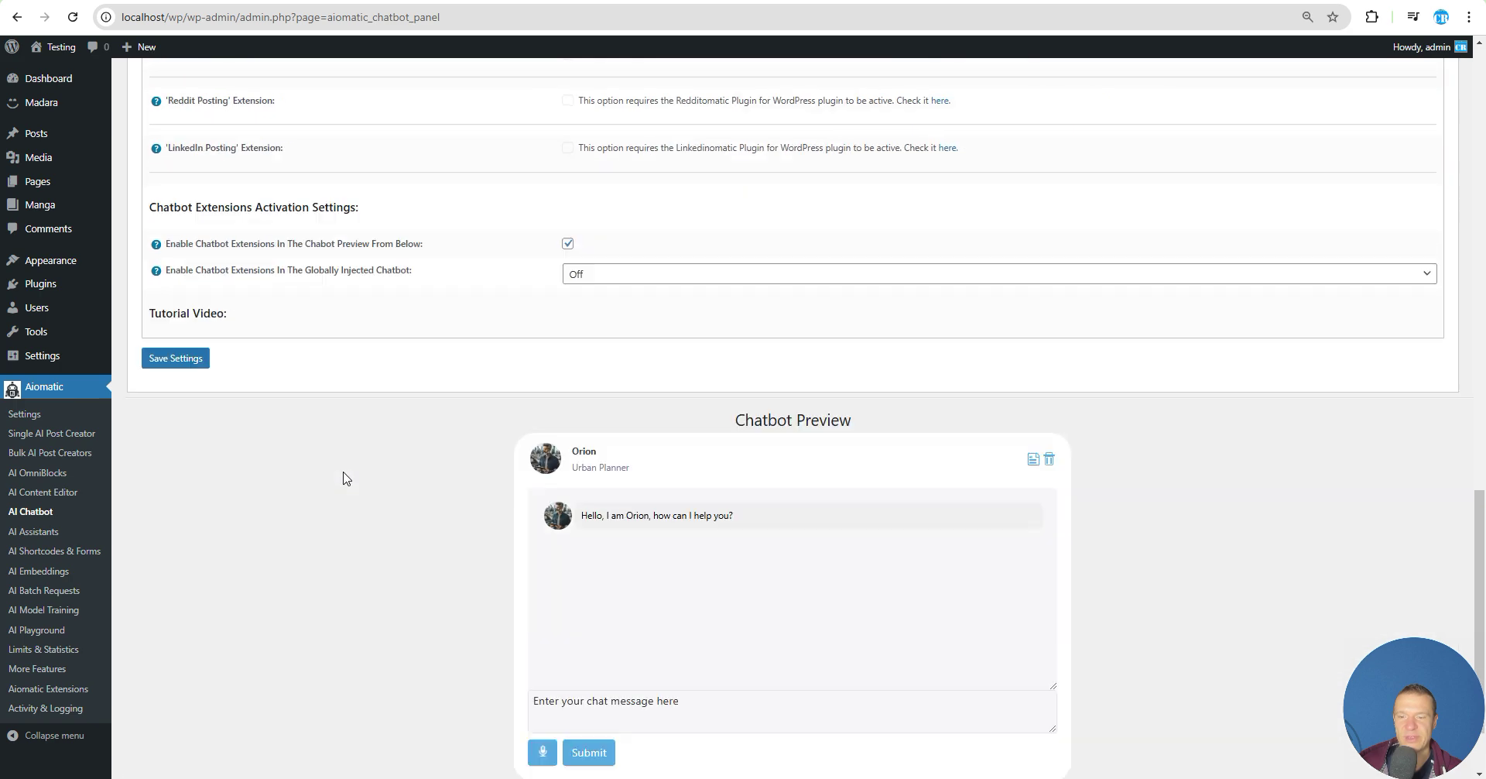
pyautogui.click(185, 252)
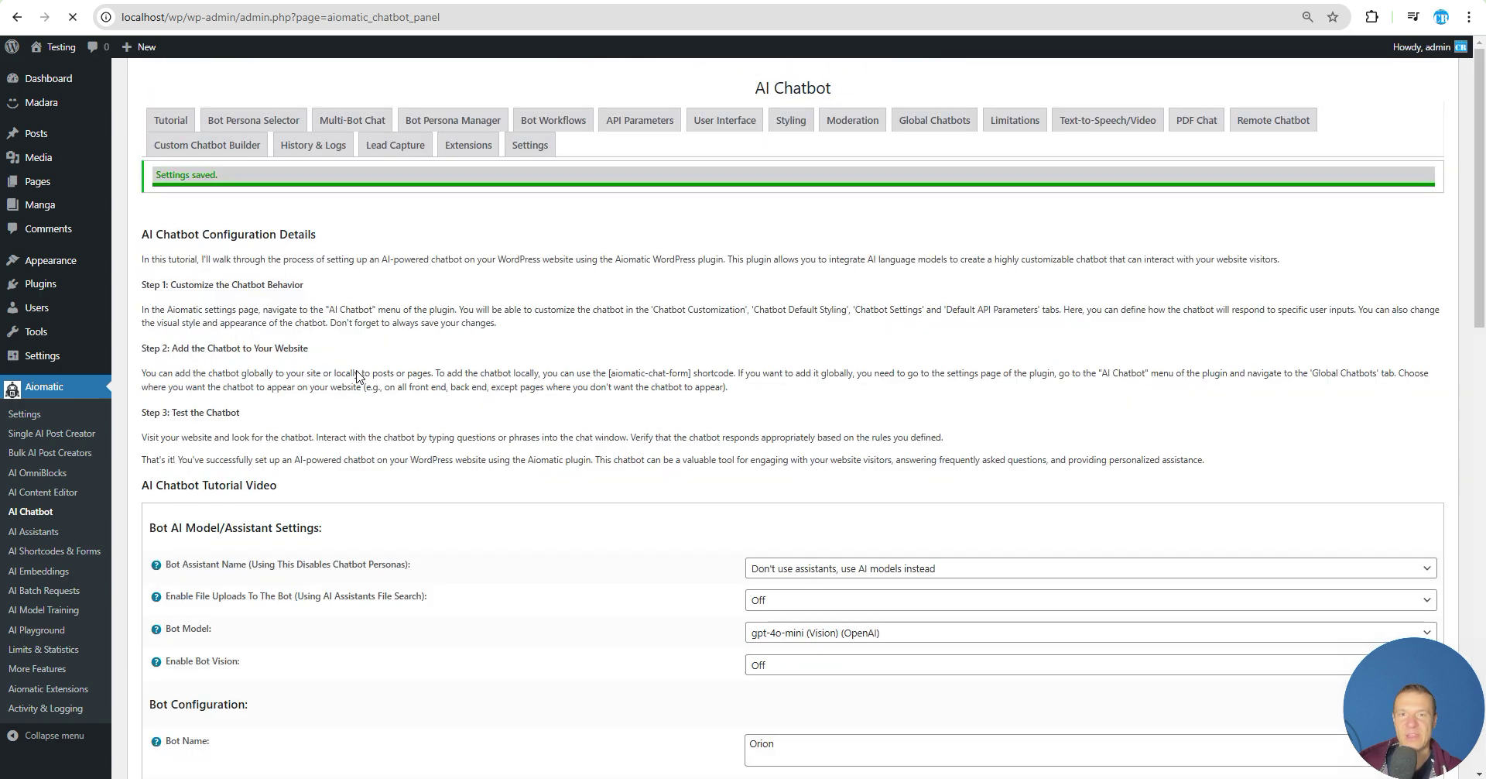
# Step: Send the message "Show me an image of a floating house on a rainbow" in the Chatbot Preview
pyautogui.scroll(-5, 373, 386)
pyautogui.scroll(-15, 373, 386)
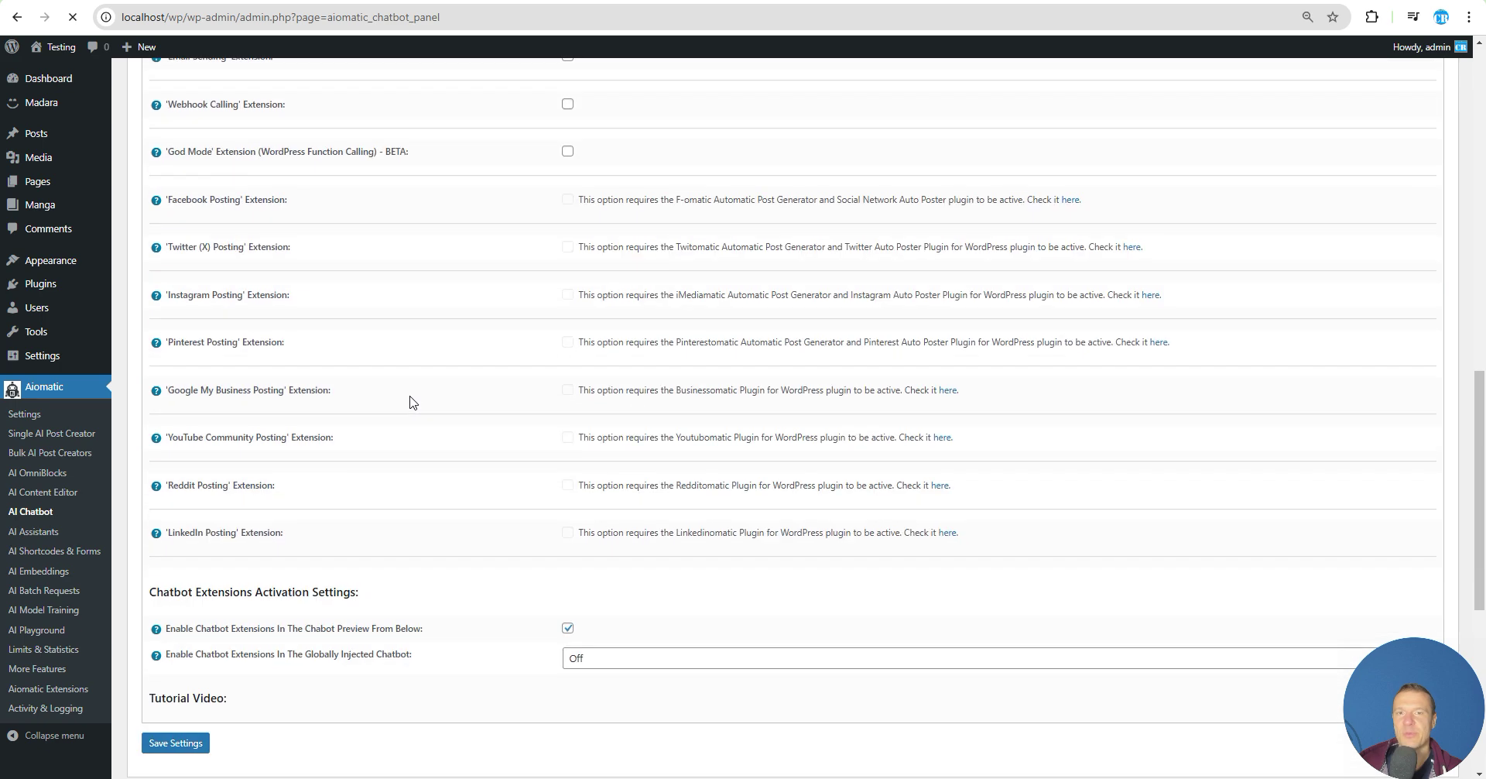
pyautogui.click(604, 613)
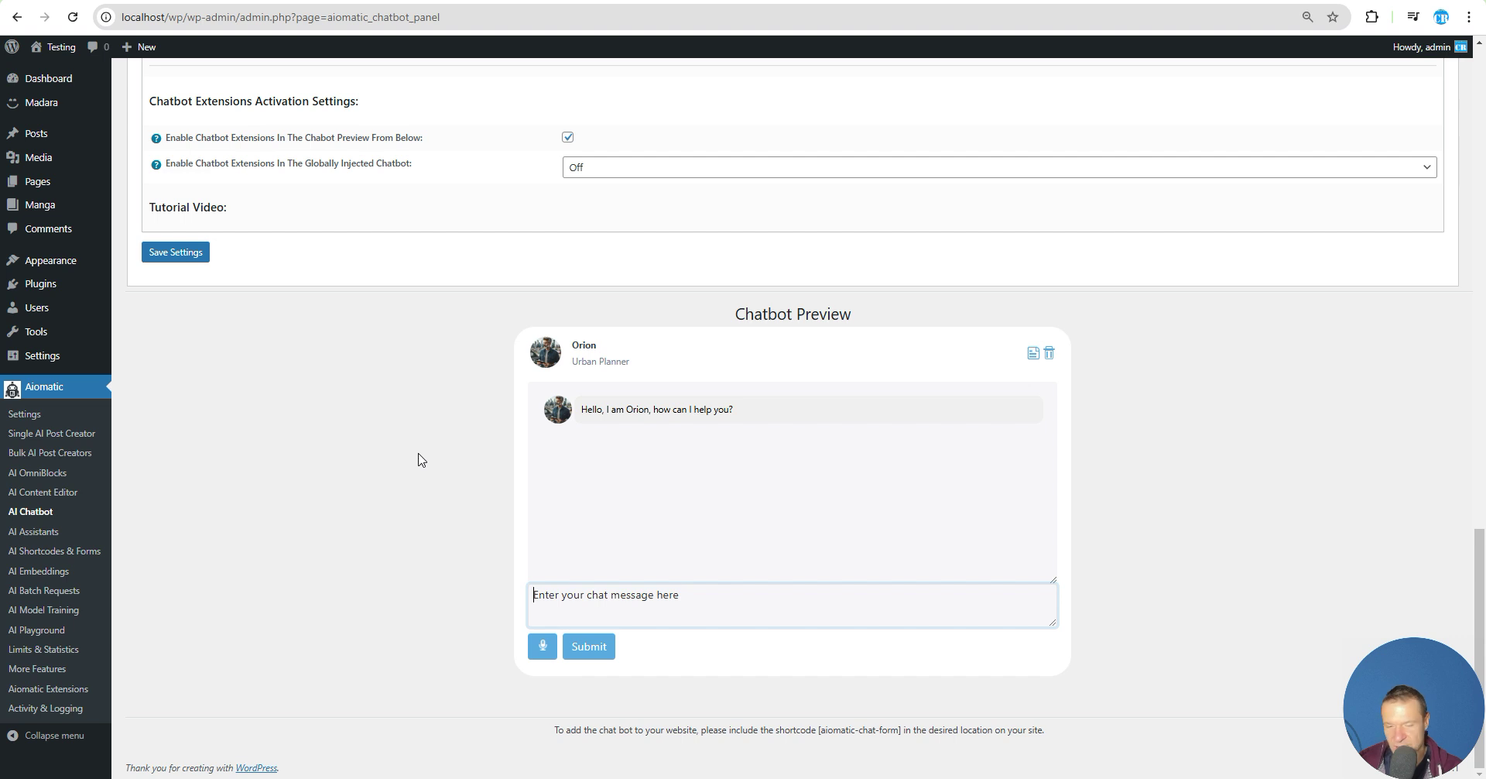
pyautogui.write('Sho')
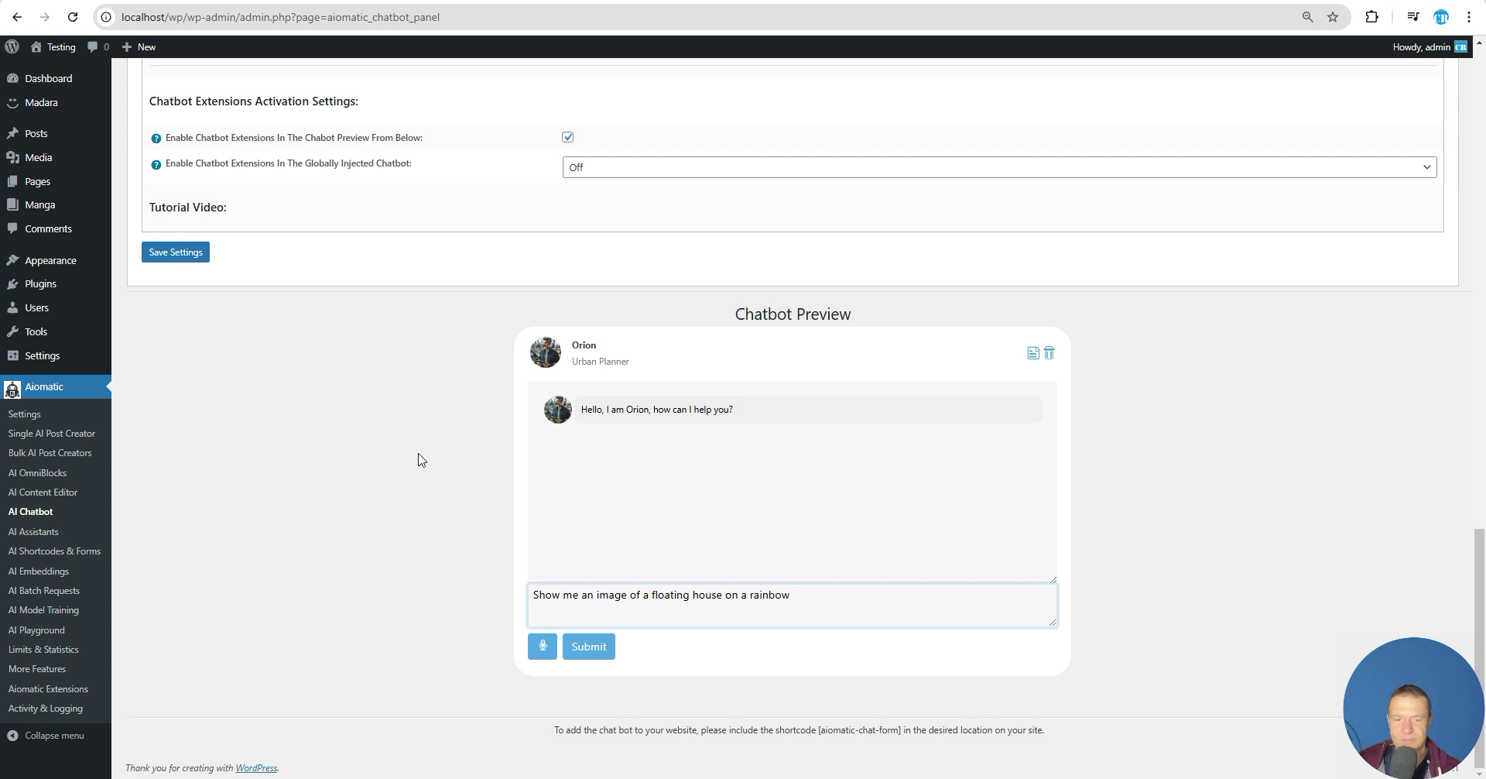
pyautogui.press('Return')
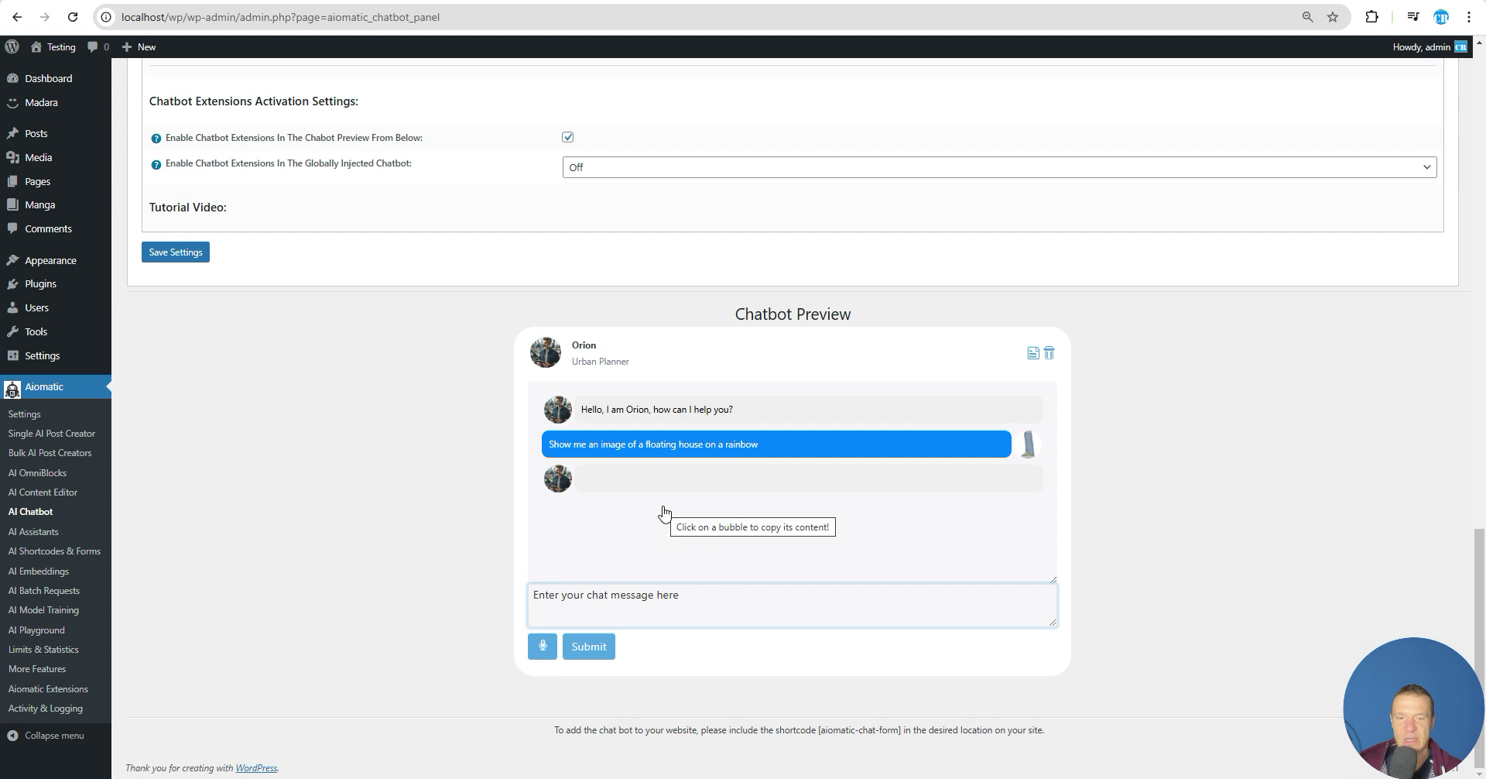
# Step: Examine the image generated in the Chatbot Preview conversation
pyautogui.scroll(-1, 654, 544)
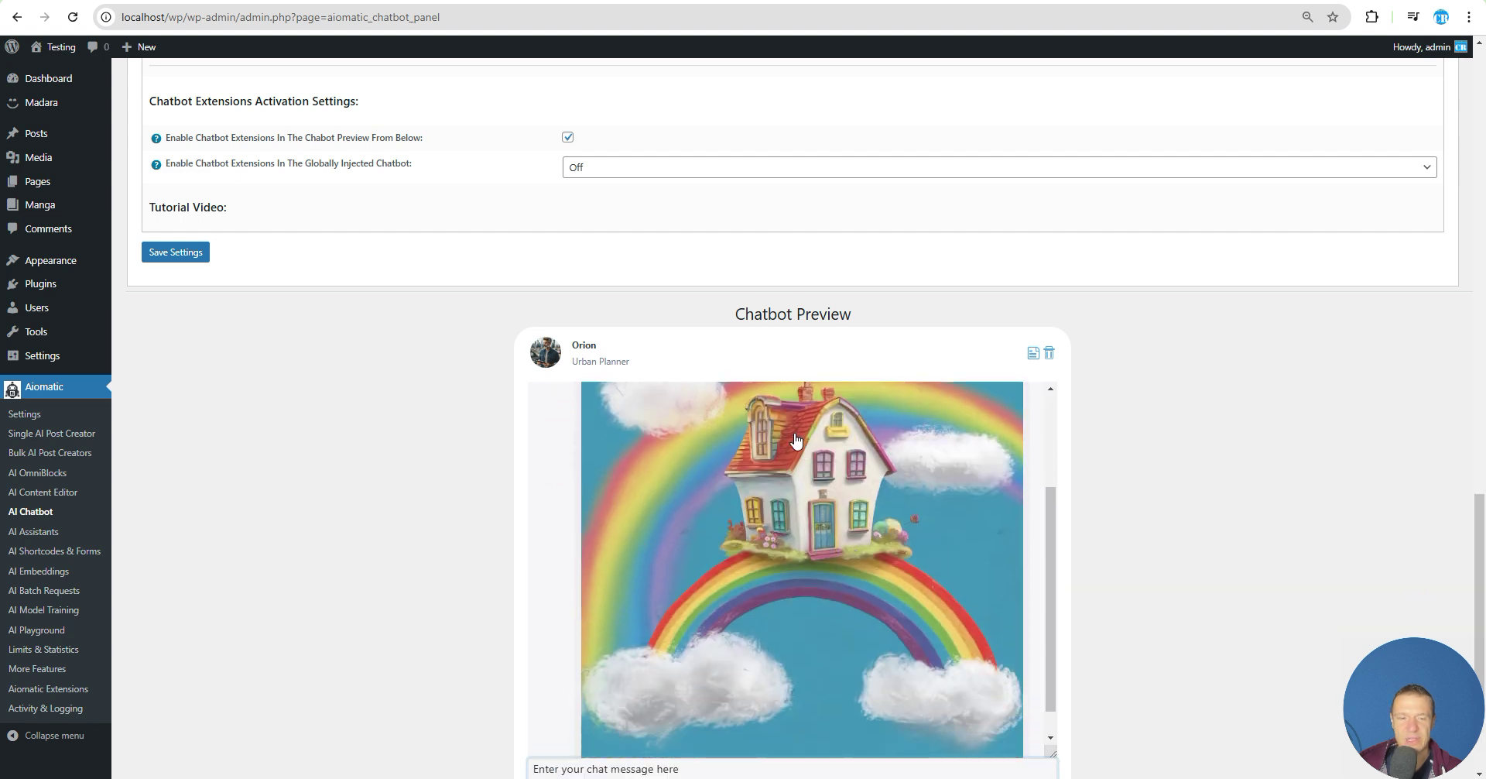
pyautogui.scroll(-1, 801, 534)
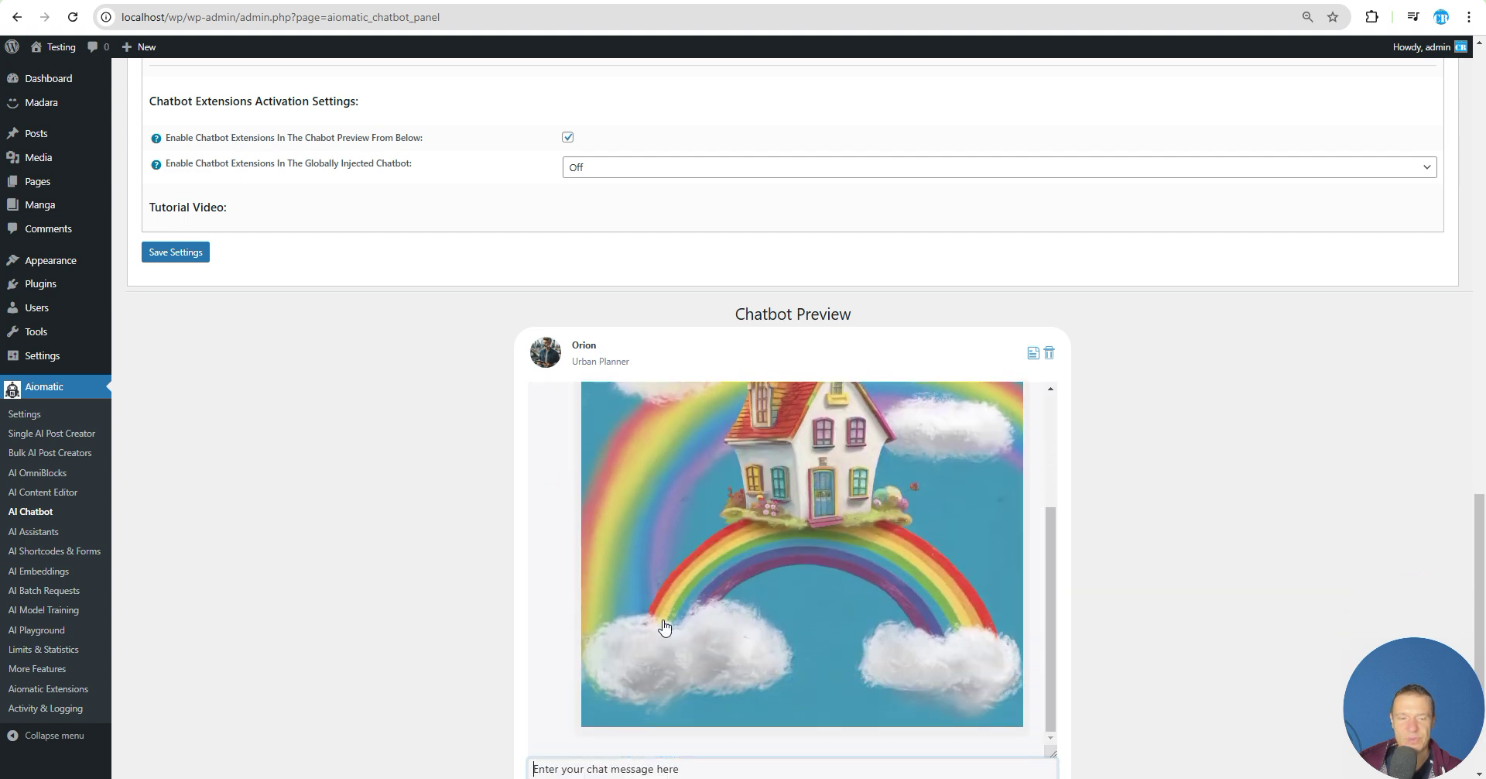
pyautogui.scroll(-2, 573, 650)
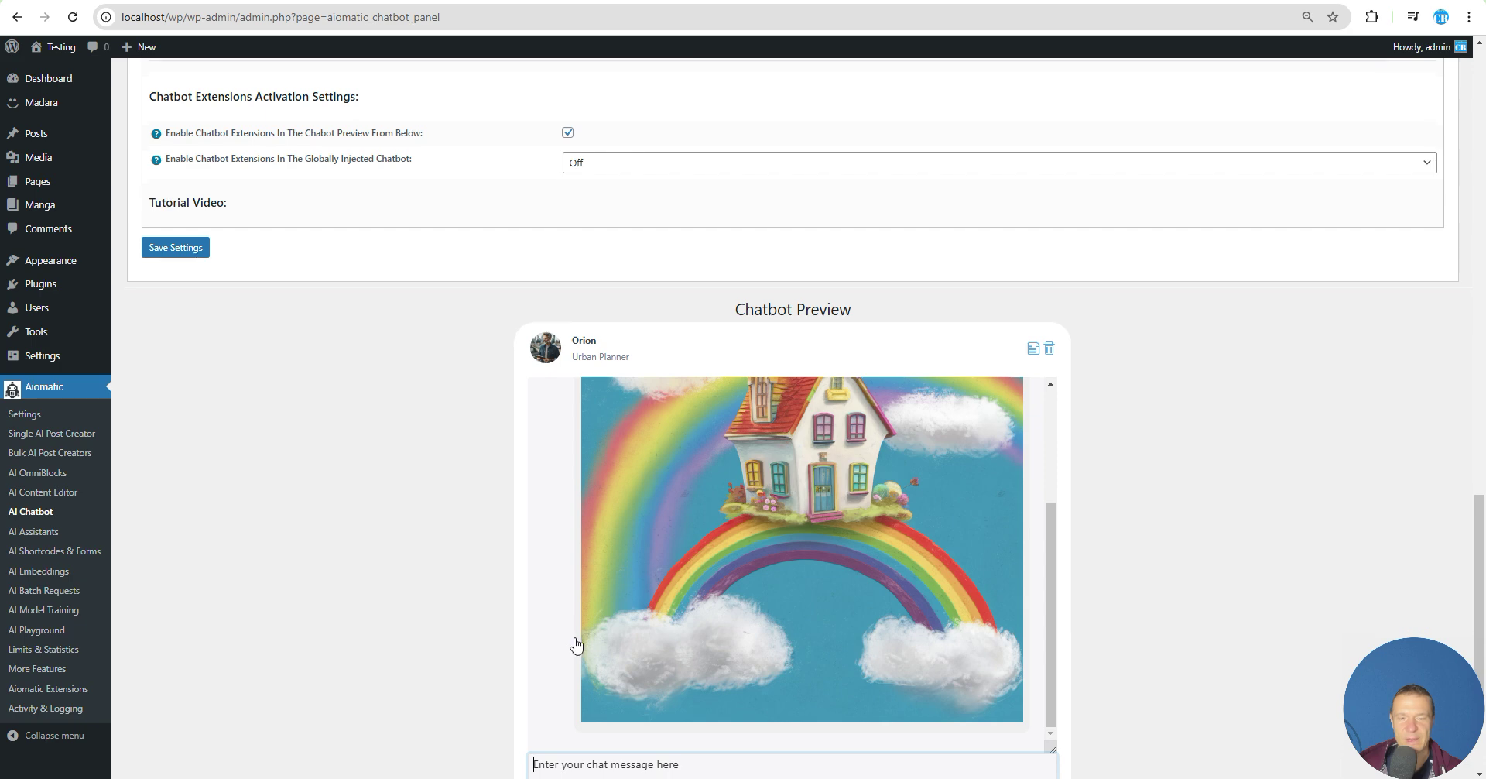
pyautogui.rightClick(711, 420)
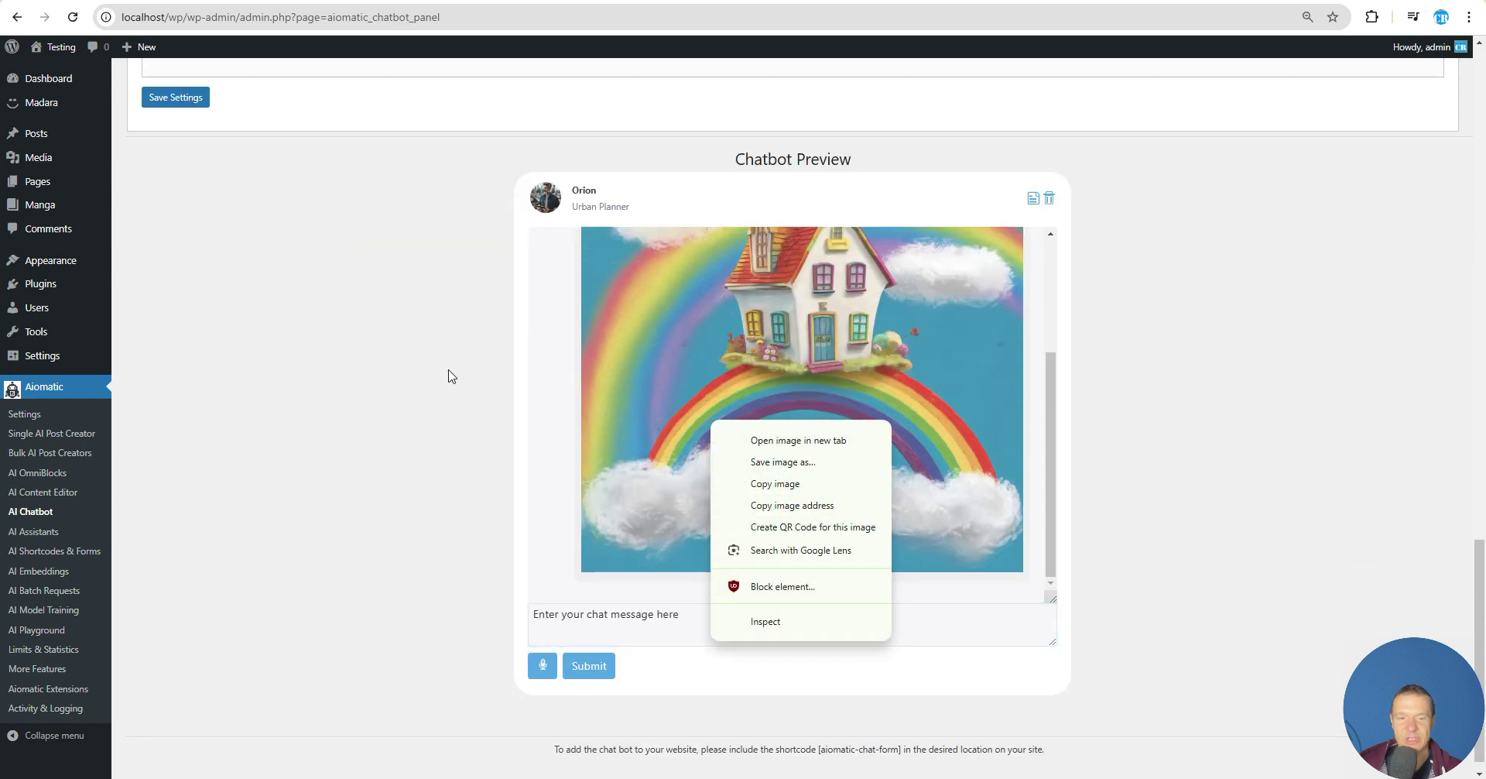
pyautogui.click(452, 481)
pyautogui.scroll(2, 451, 484)
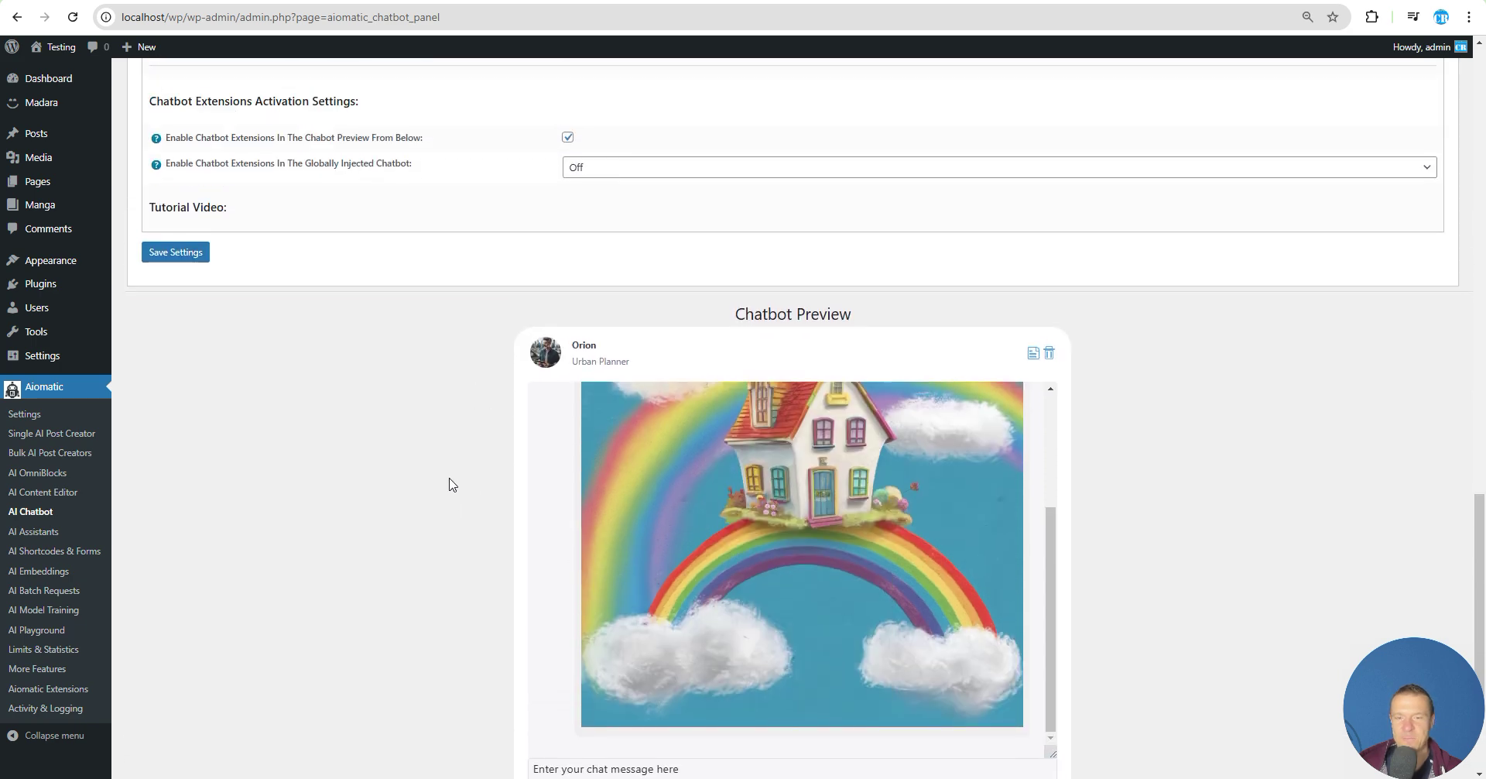
pyautogui.scroll(-2, 480, 499)
pyautogui.scroll(7, 444, 503)
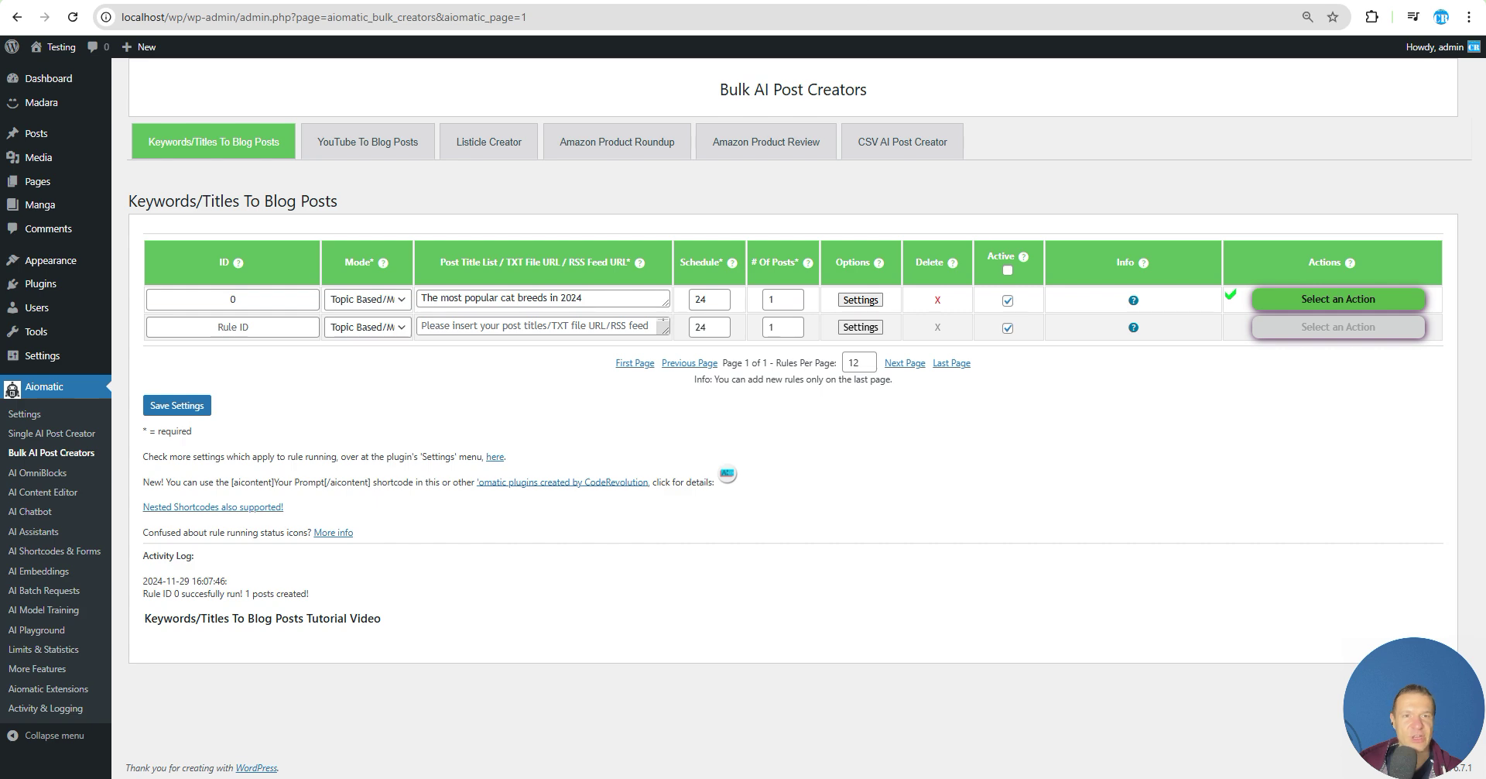
# Step: Open the published post "The most popular cat breeds in 2024" from the site's home page and examine its images
pyautogui.click(821, 1)
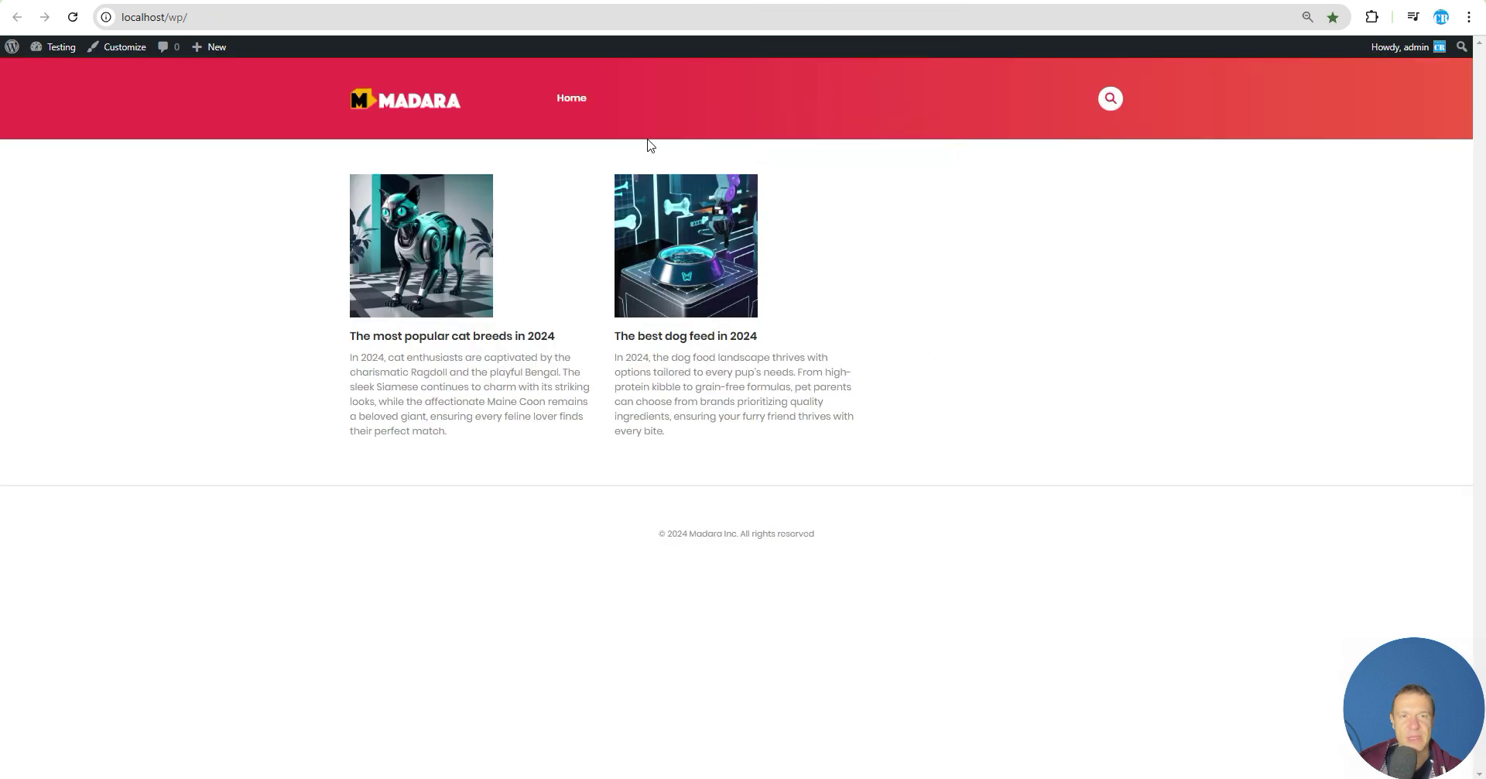
pyautogui.click(396, 277)
pyautogui.scroll(-5, 480, 295)
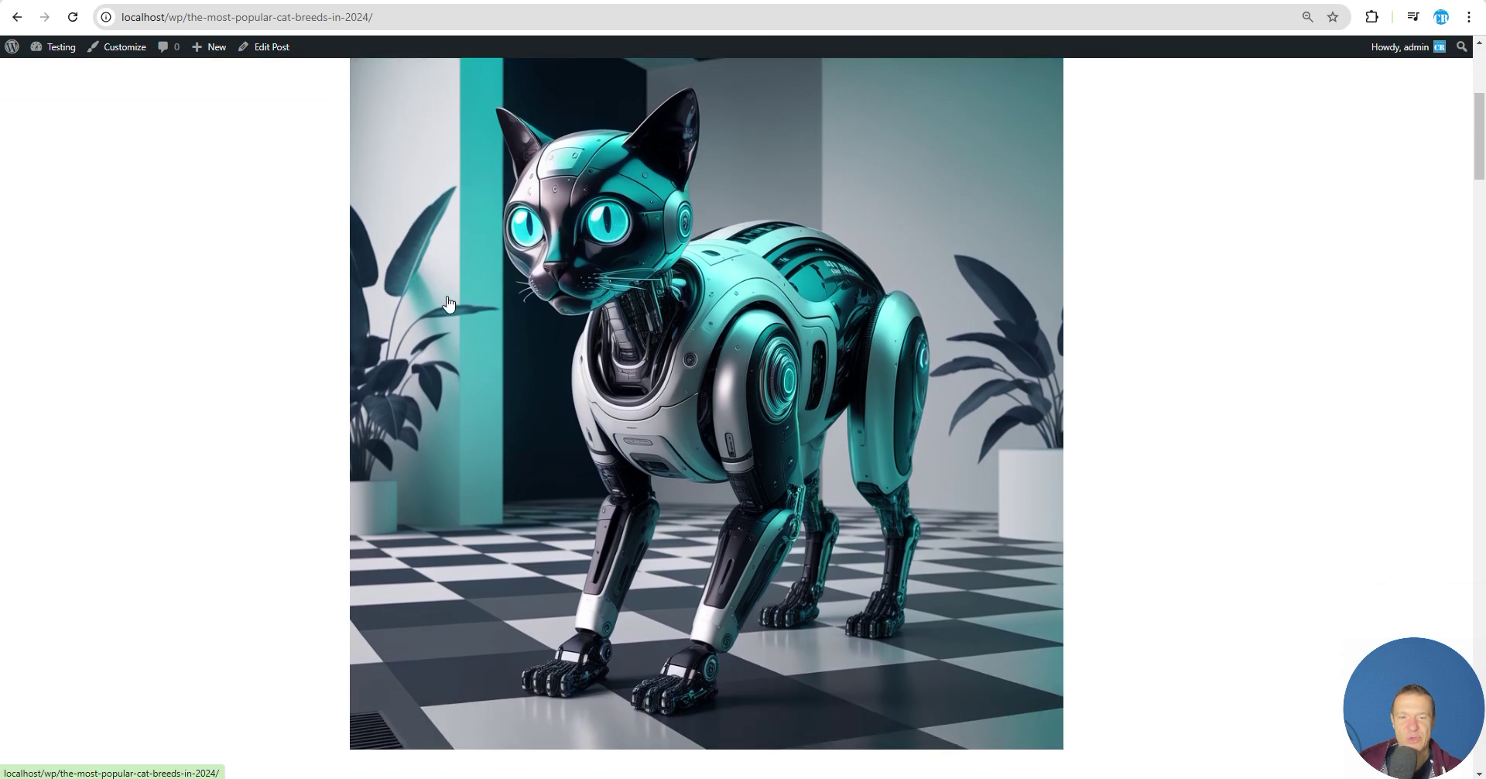
pyautogui.scroll(-2, 489, 296)
pyautogui.scroll(-7, 726, 231)
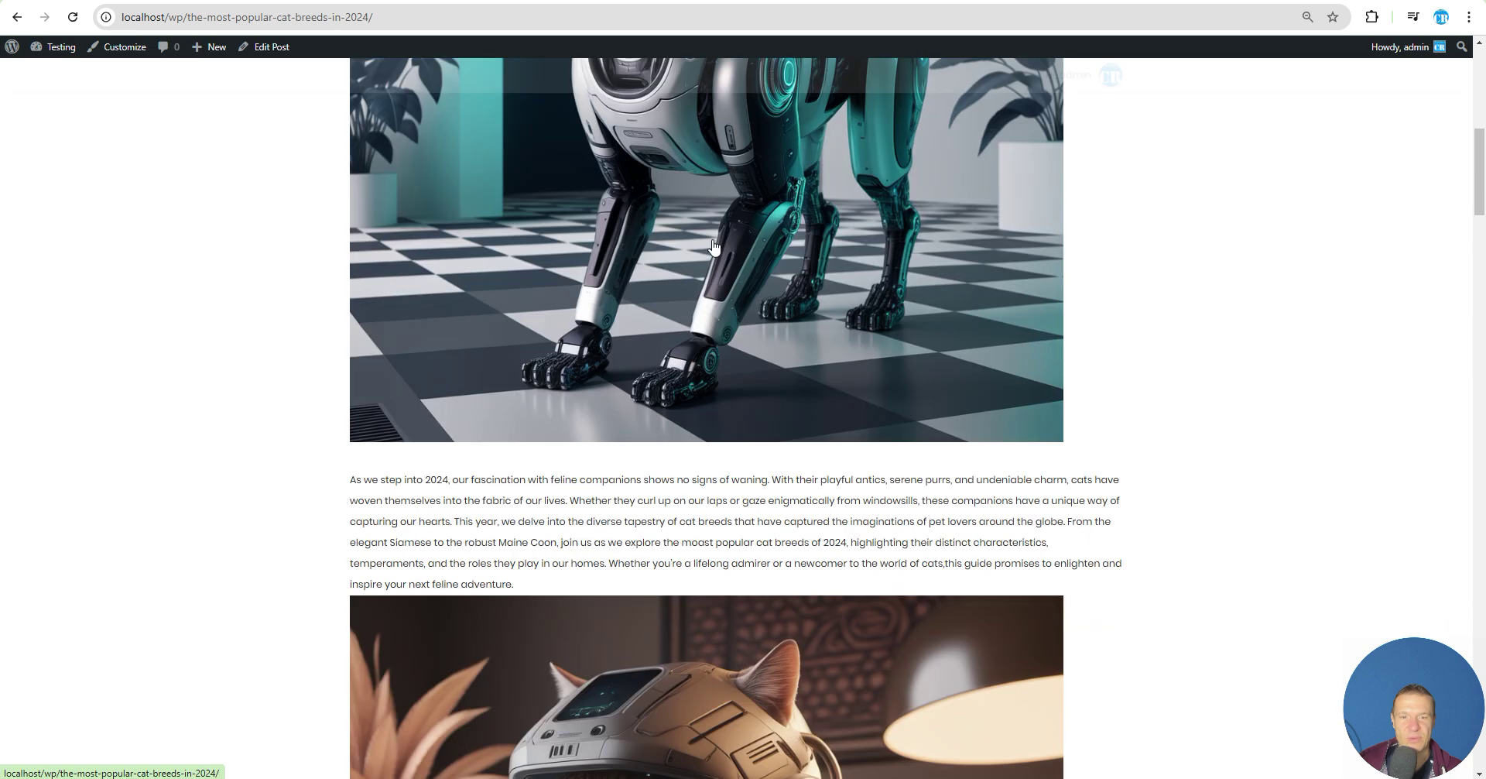
pyautogui.scroll(-3, 689, 271)
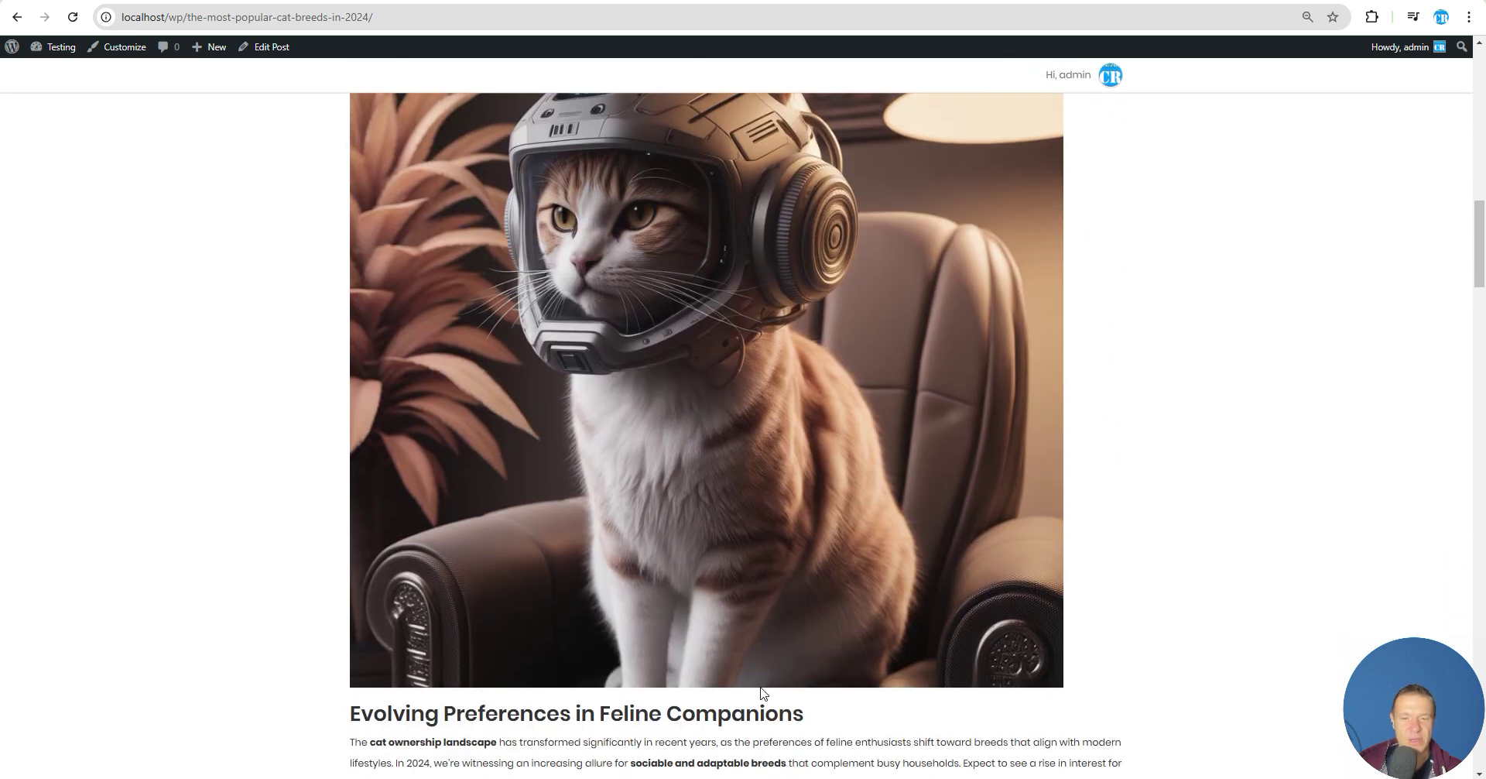
pyautogui.scroll(1, 596, 122)
pyautogui.scroll(-12, 655, 344)
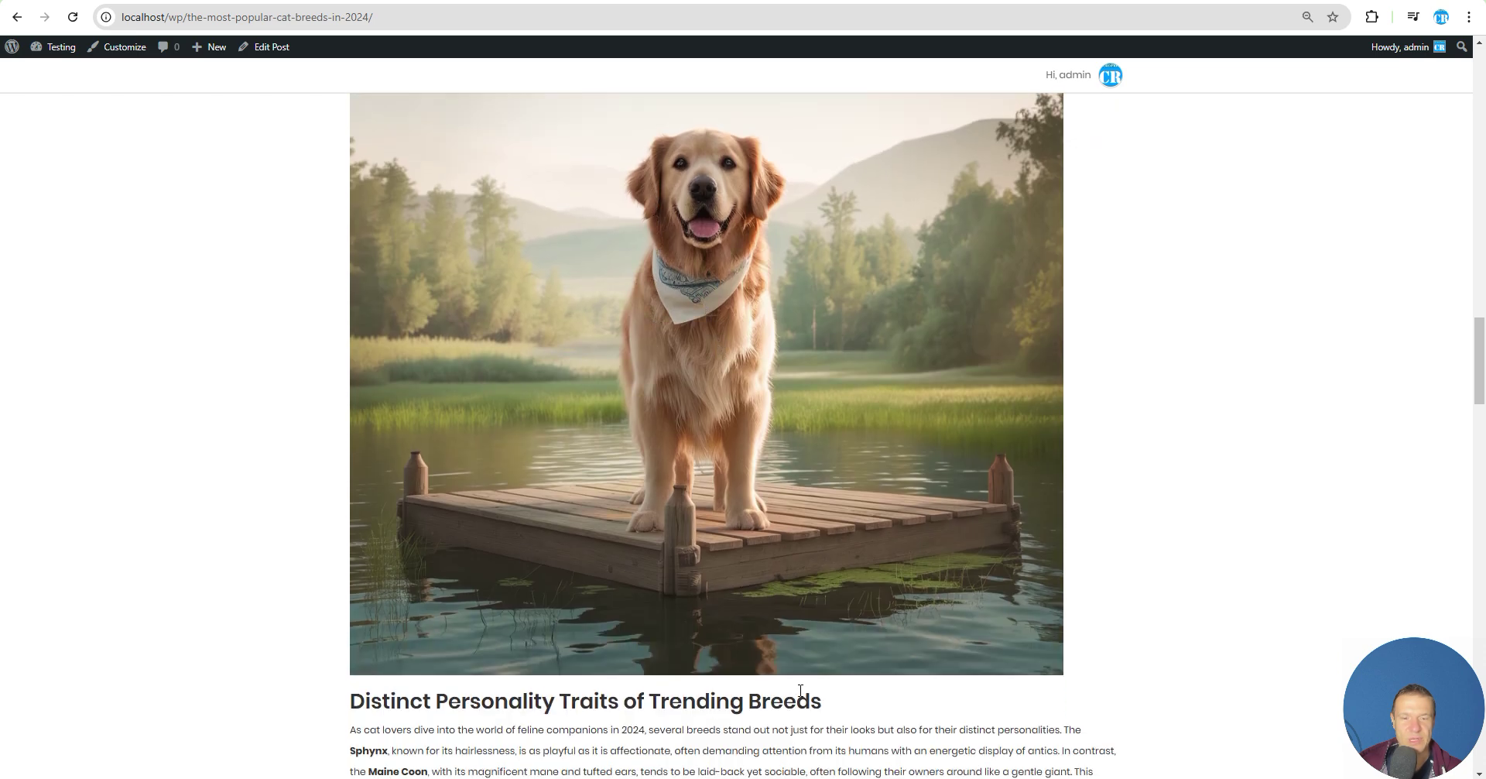
# Step: Examine the post's images around the "Distinct Personality Traits of Trending Breeds" and "Care Tips for Popular Cat Breeds of 2024" headings
pyautogui.moveTo(362, 701); pyautogui.dragTo(822, 701)
pyautogui.scroll(1, 593, 616)
pyautogui.click(200, 489)
pyautogui.scroll(-12, 205, 493)
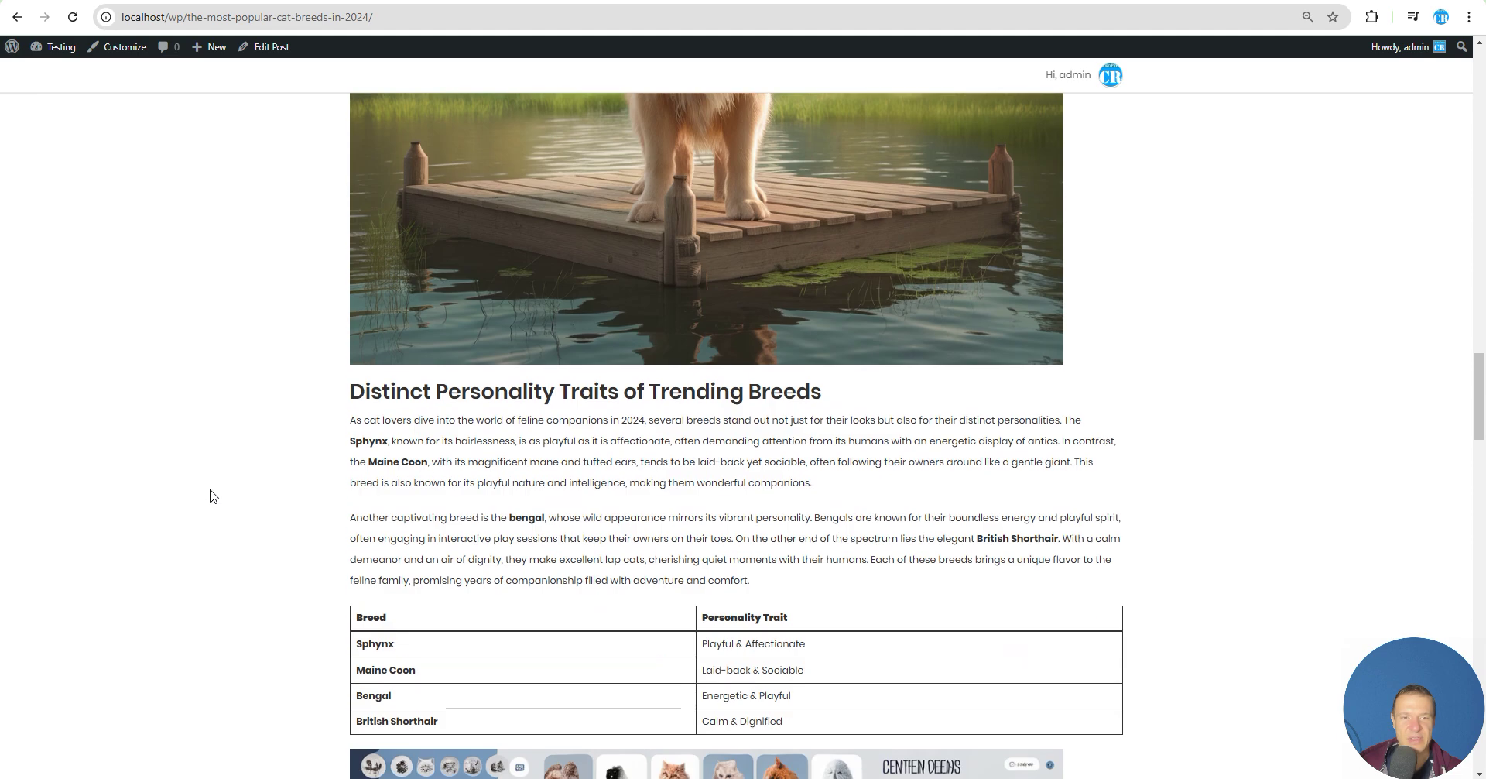
pyautogui.scroll(-2, 217, 492)
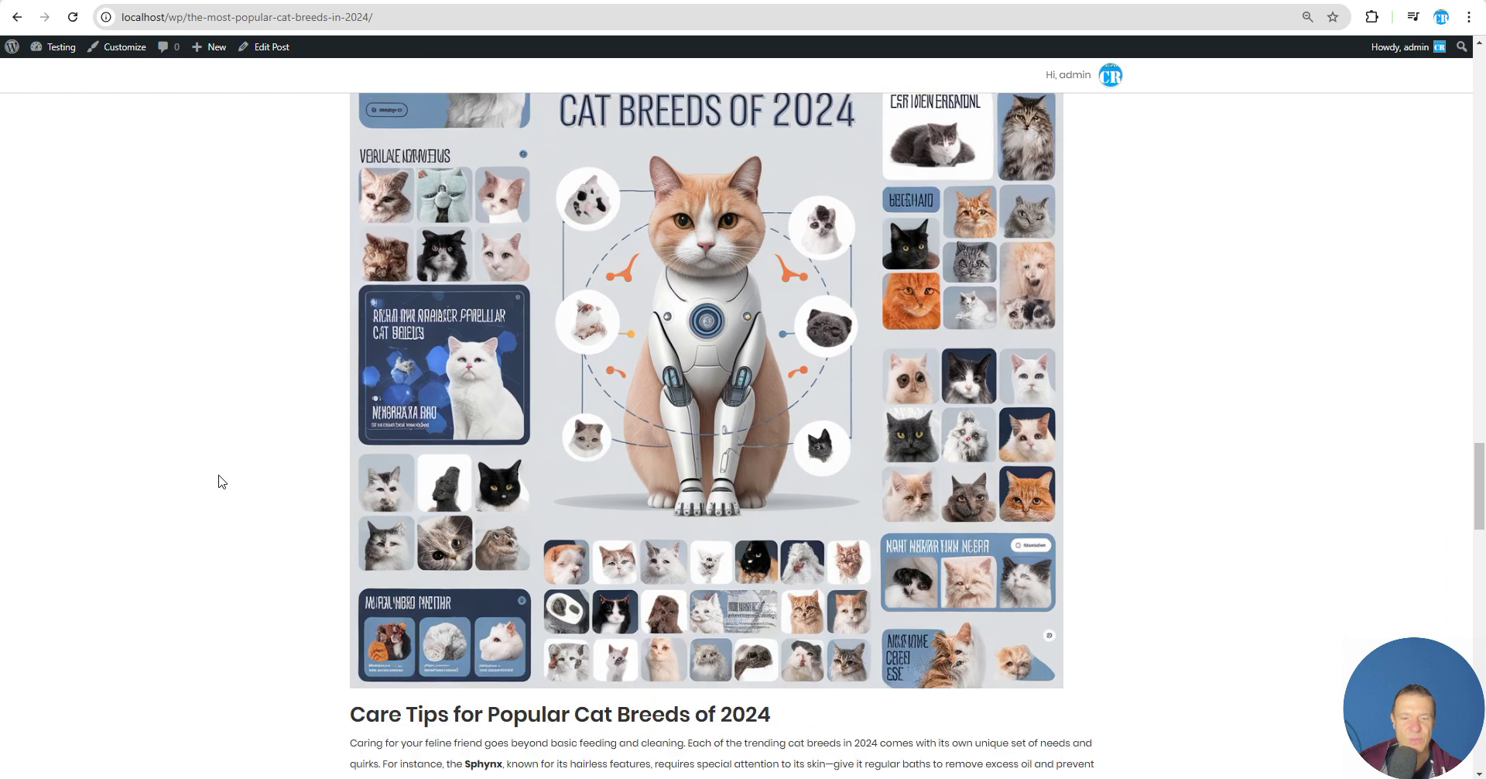
pyautogui.scroll(1, 220, 481)
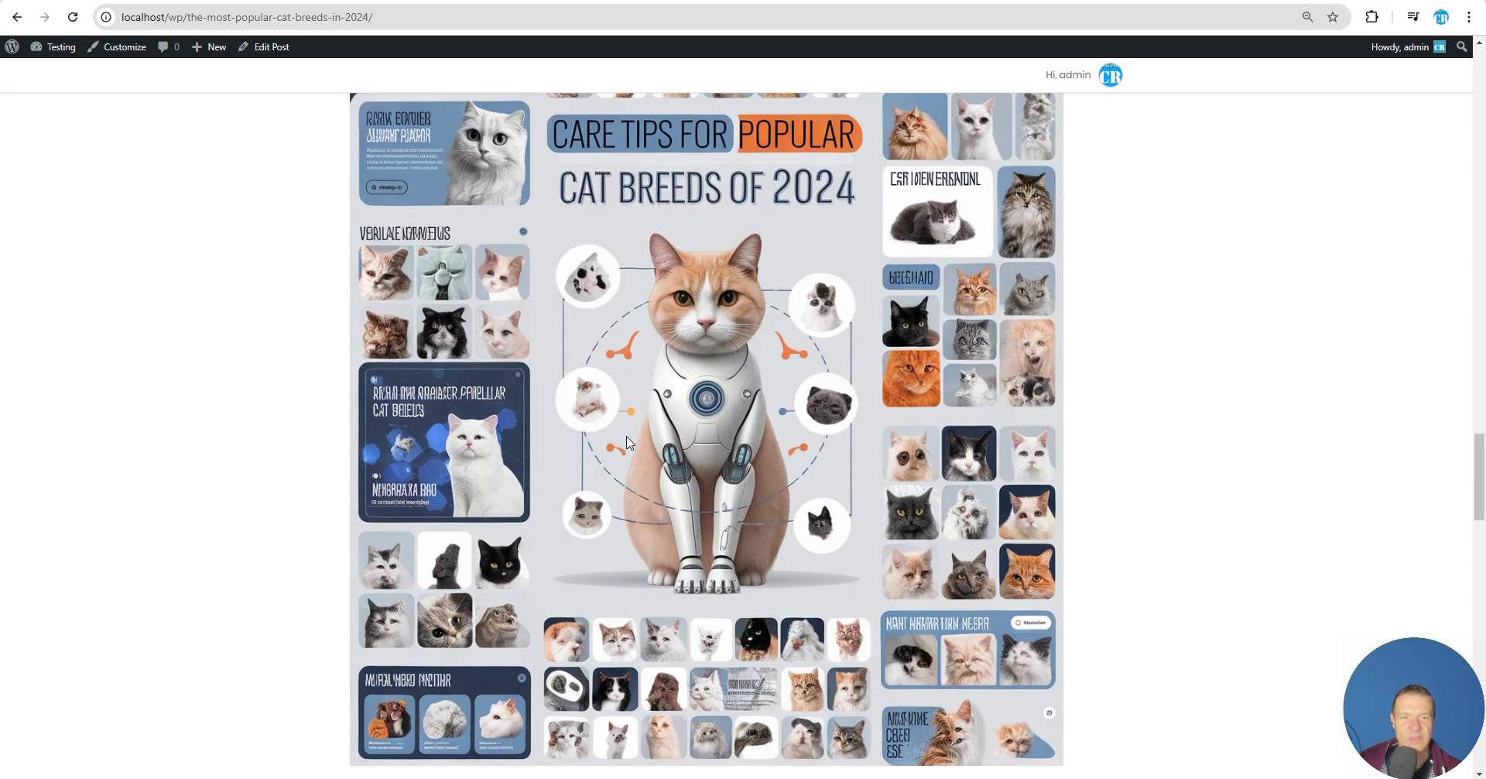
pyautogui.scroll(-1, 715, 324)
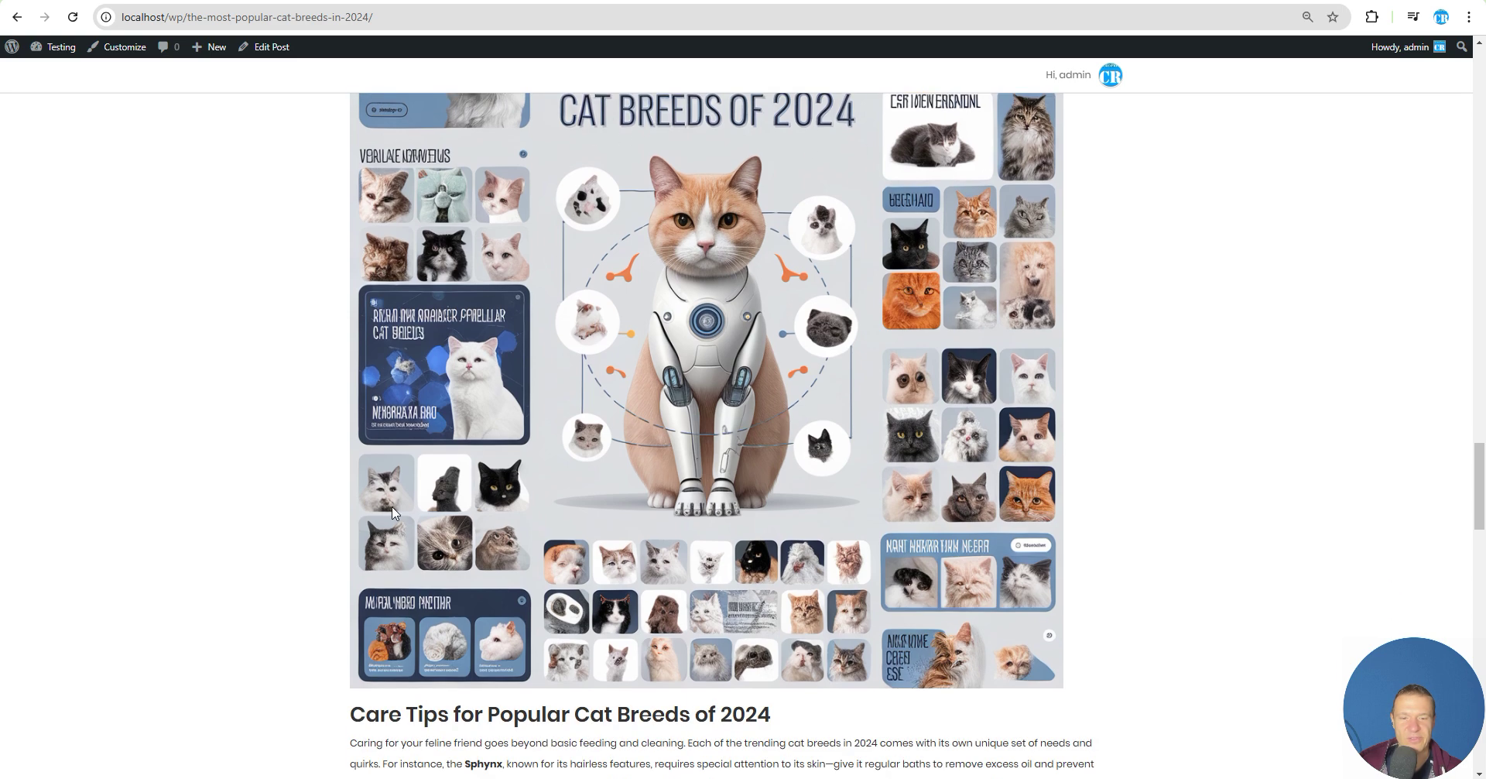
# Step: Examine the remaining images and headings of the cat breeds post, from the care tips through "Closing Remarks"
pyautogui.scroll(-15, 534, 503)
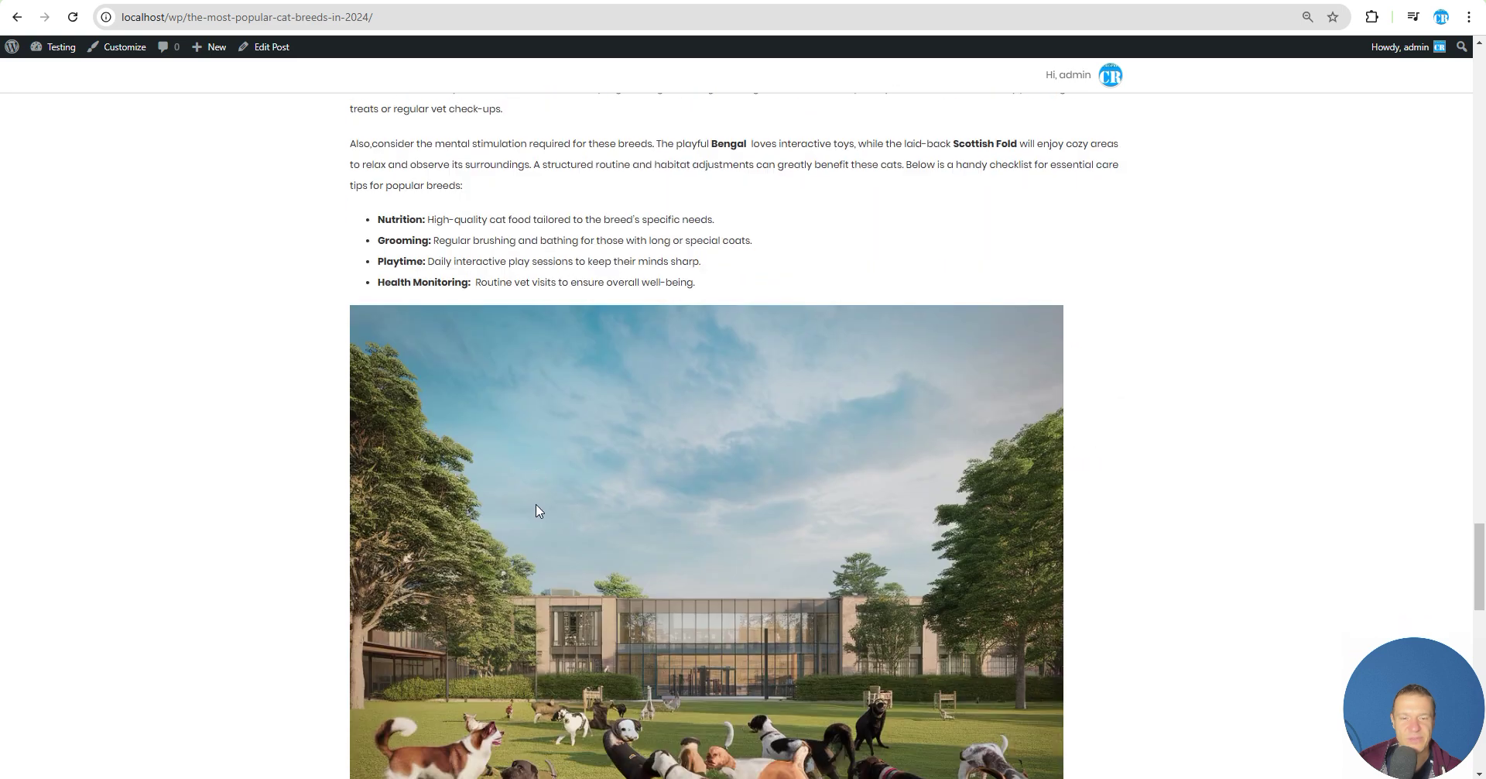
pyautogui.scroll(-2, 519, 498)
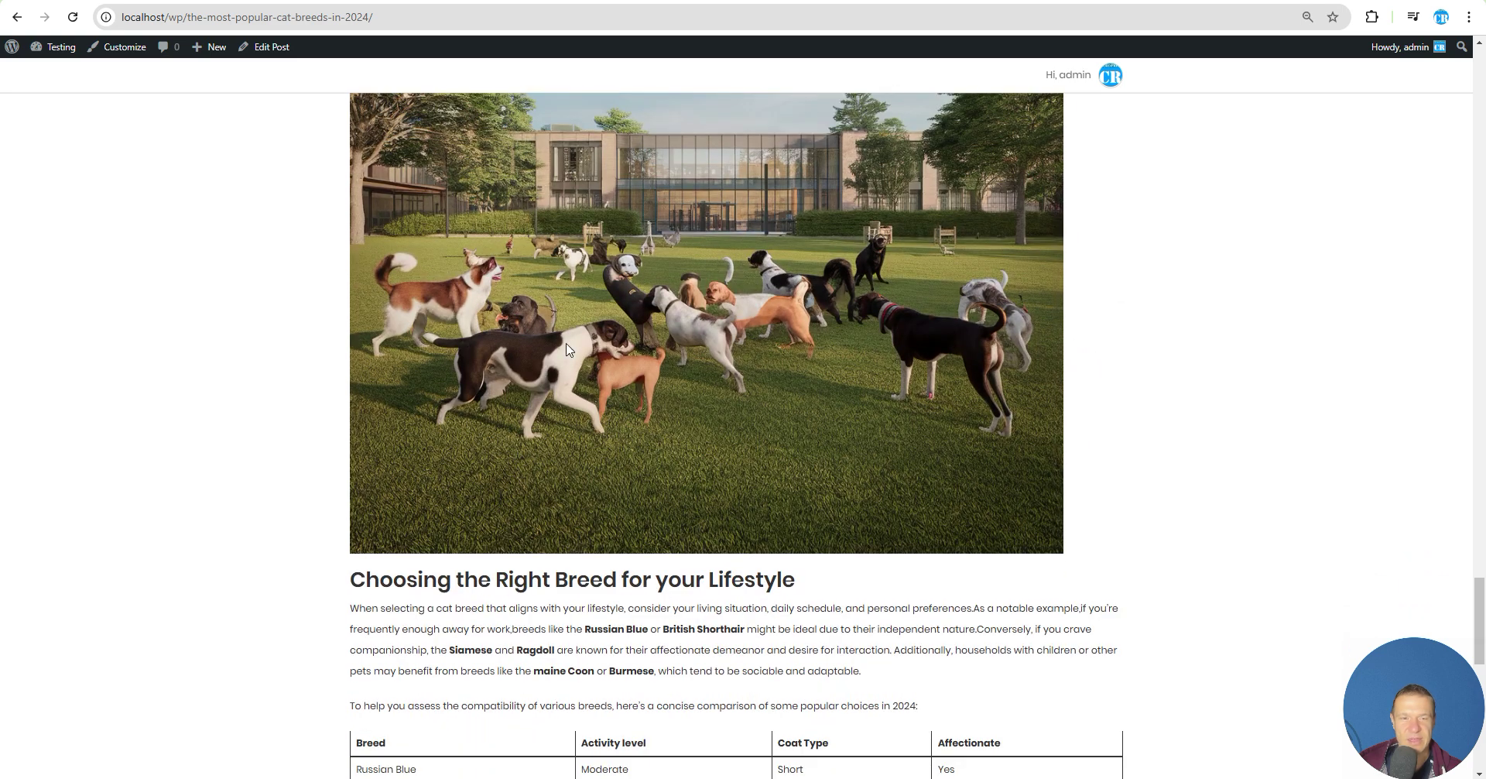
pyautogui.scroll(-1, 405, 463)
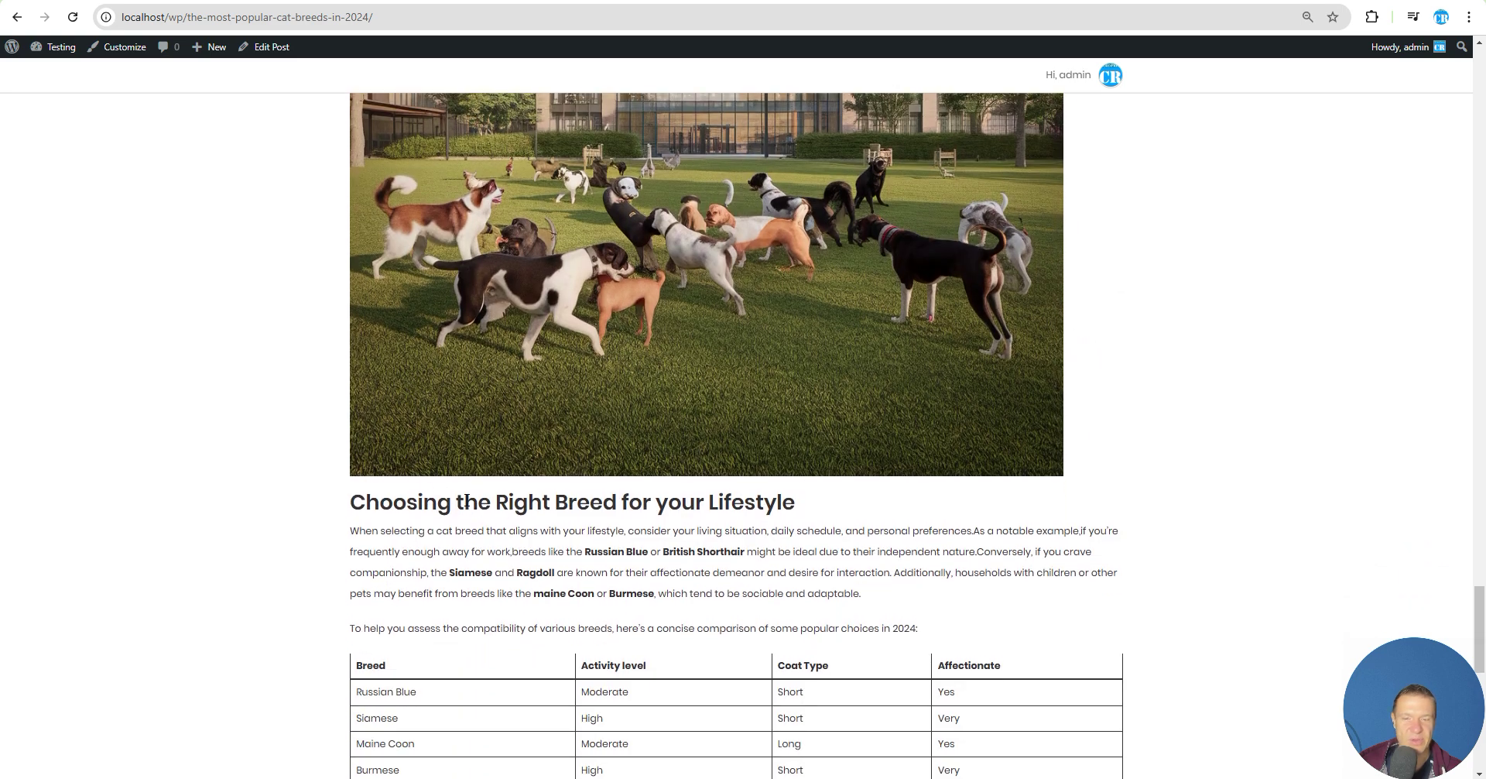
pyautogui.moveTo(561, 502); pyautogui.dragTo(795, 494)
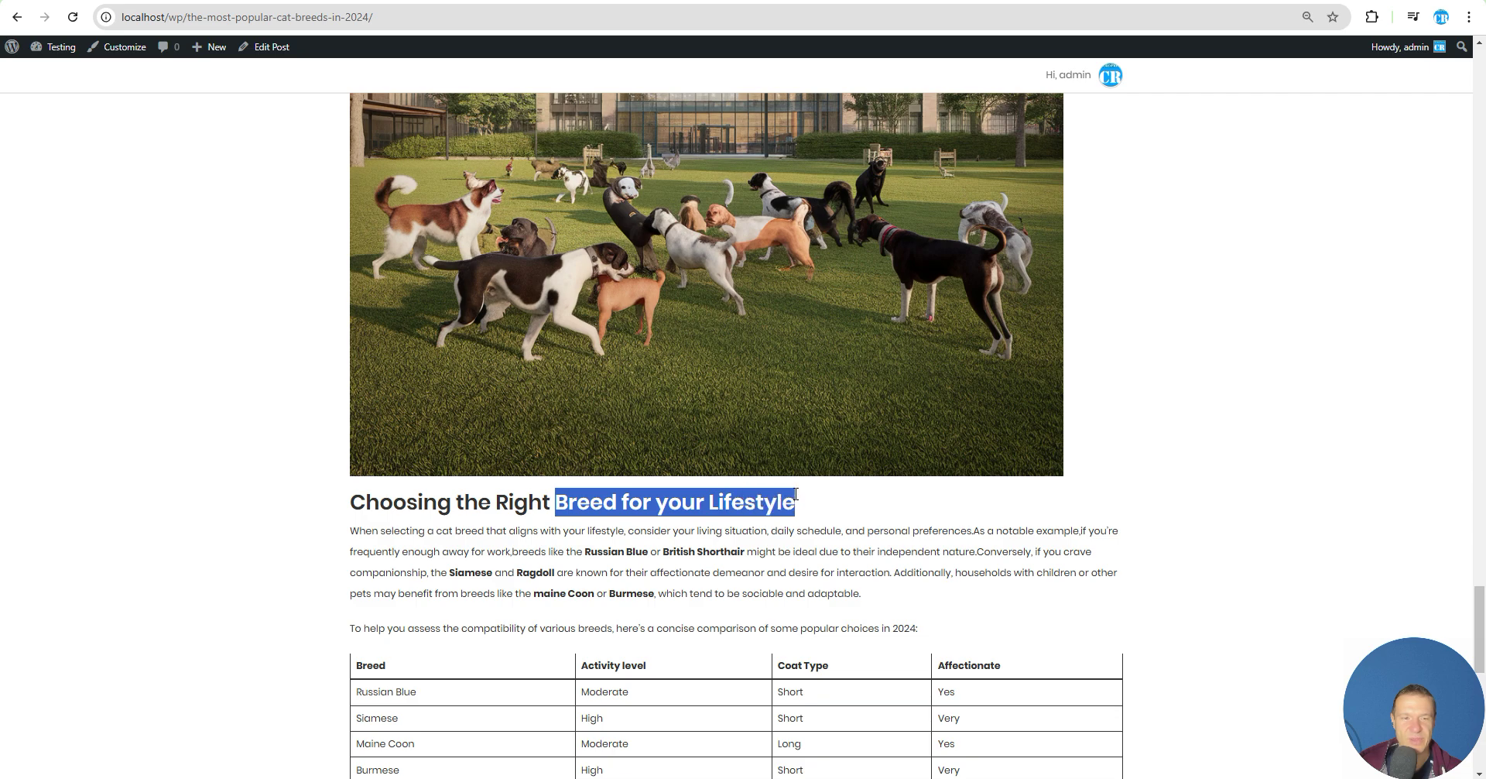
pyautogui.moveTo(359, 501); pyautogui.dragTo(808, 503)
pyautogui.scroll(-1, 260, 548)
pyautogui.scroll(-6, 262, 546)
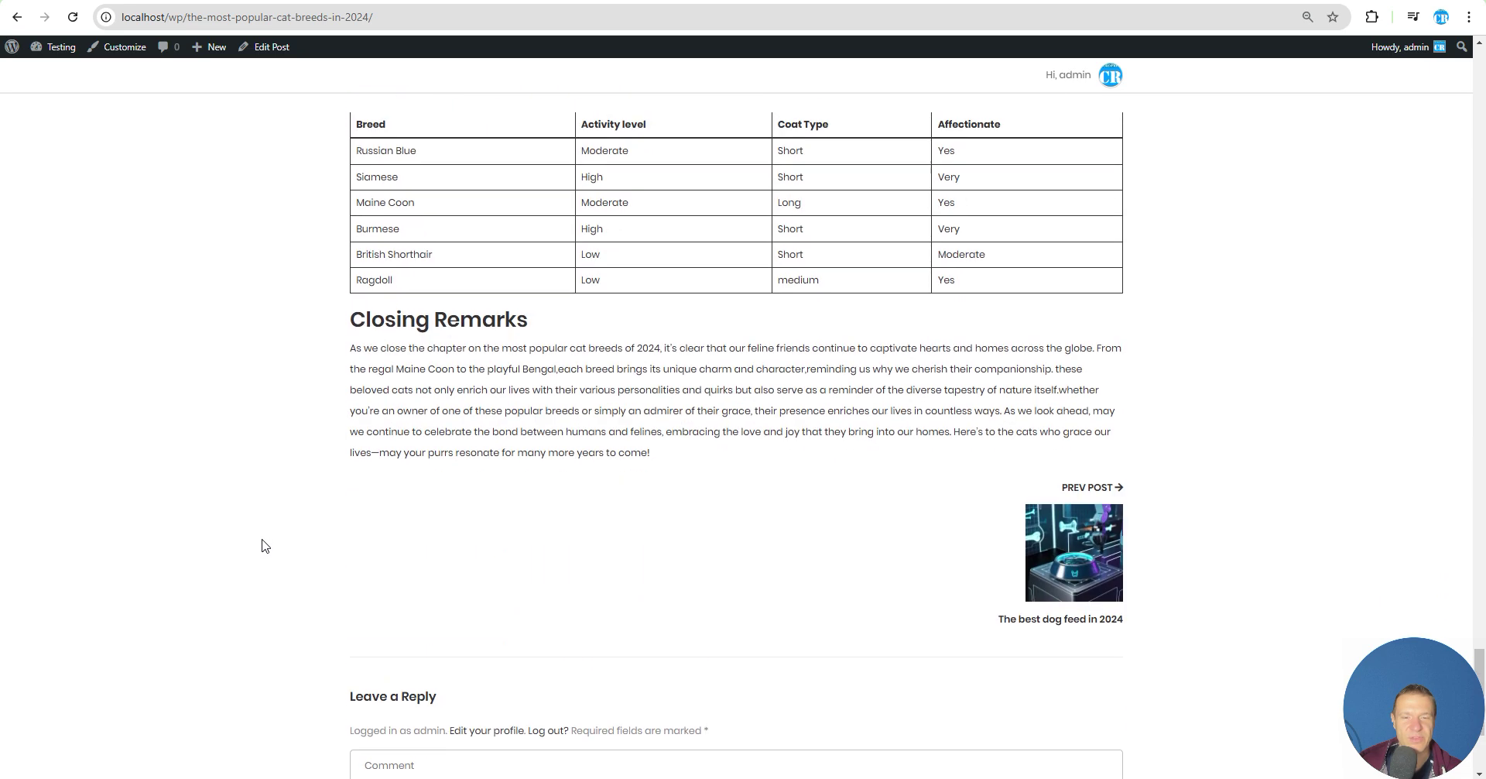
pyautogui.scroll(20, 275, 570)
pyautogui.scroll(20, 292, 598)
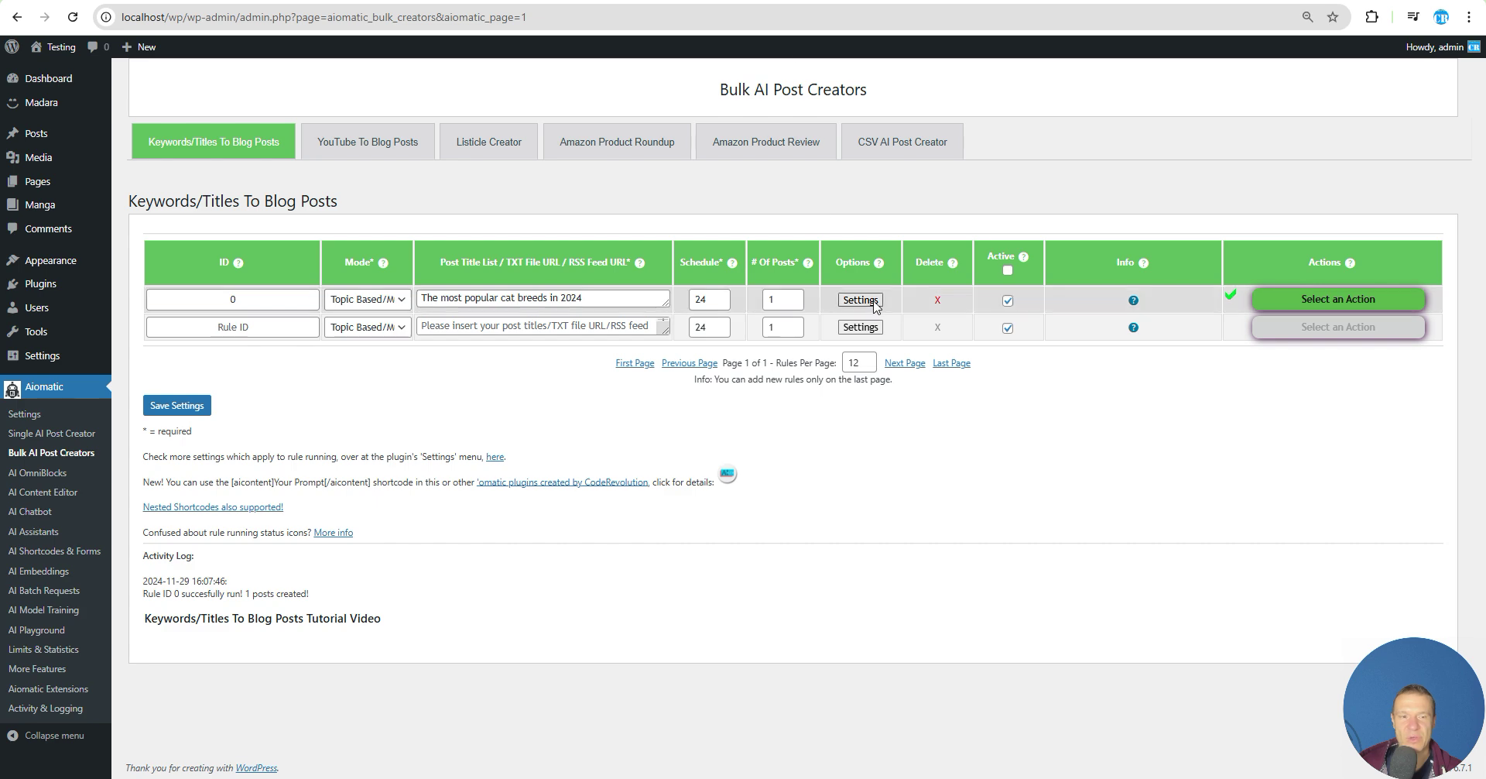
# Step: Open the advanced settings of the "The most popular cat breeds in 2024" bulk post rule and locate the Article Sections Prompt
pyautogui.click(851, 299)
pyautogui.moveTo(1221, 209); pyautogui.dragTo(1226, 314)
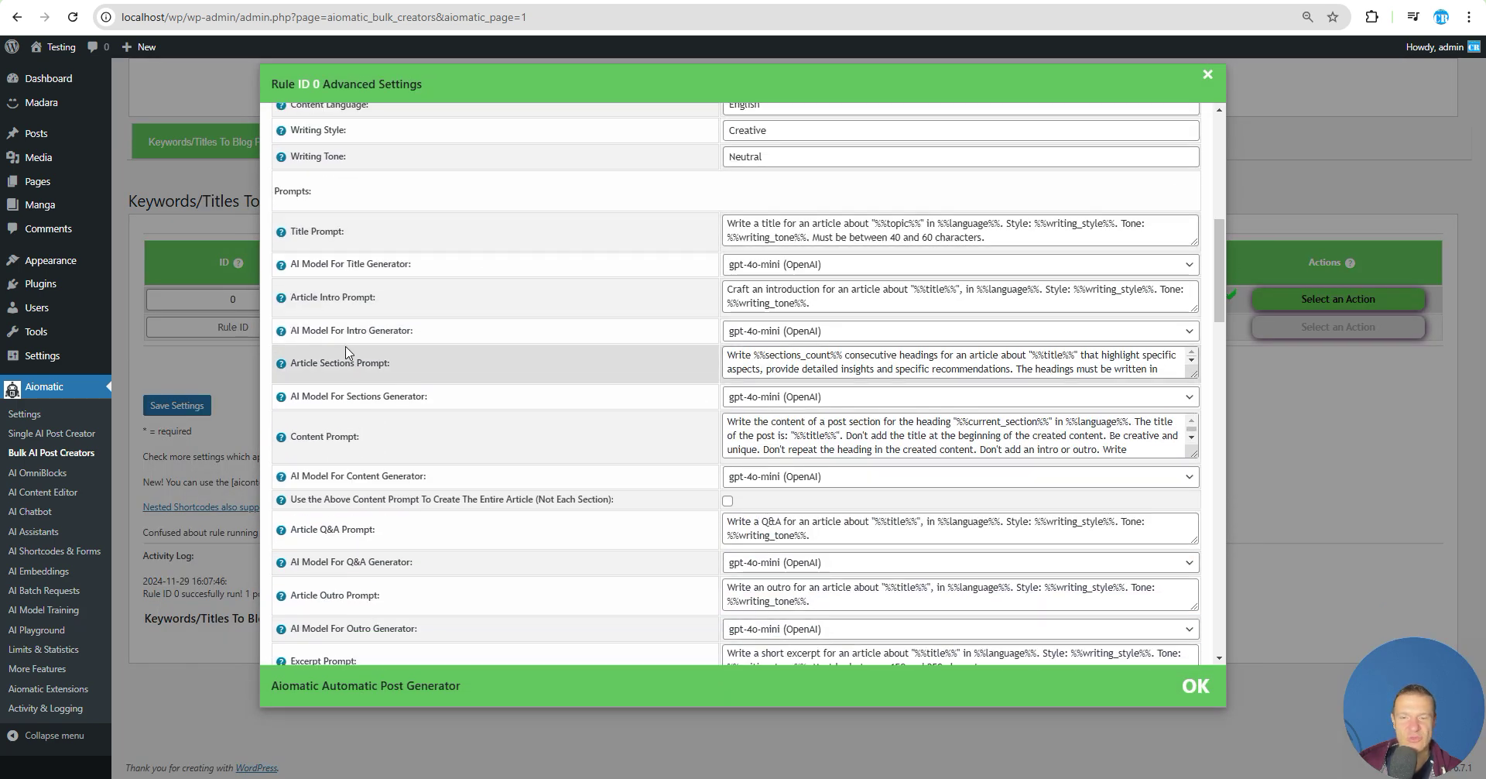
pyautogui.moveTo(294, 363); pyautogui.dragTo(389, 363)
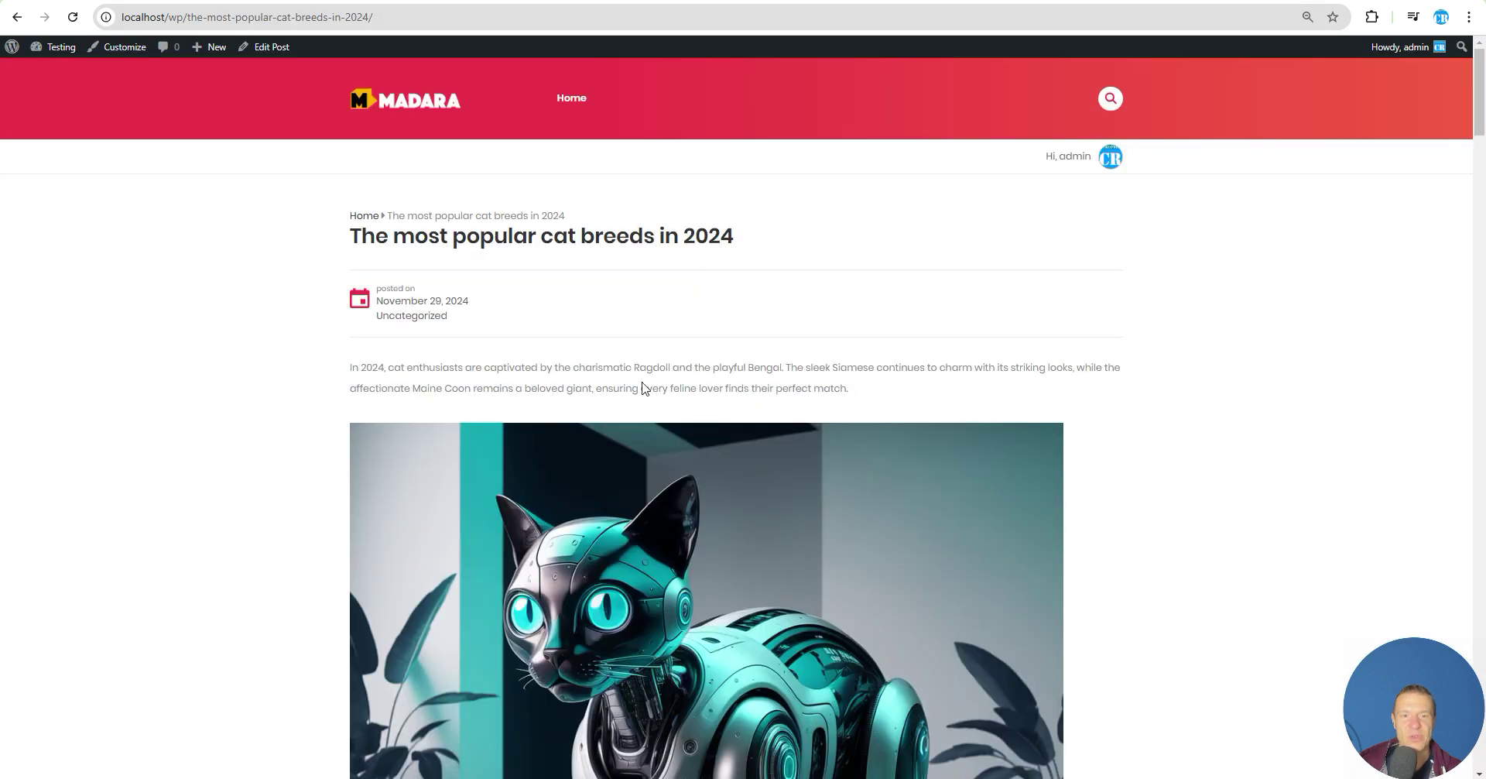
# Step: Compare the post's heading "Evolving Preferences in Feline Companions" with the rule's Article Sections Prompt
pyautogui.scroll(-20, 640, 387)
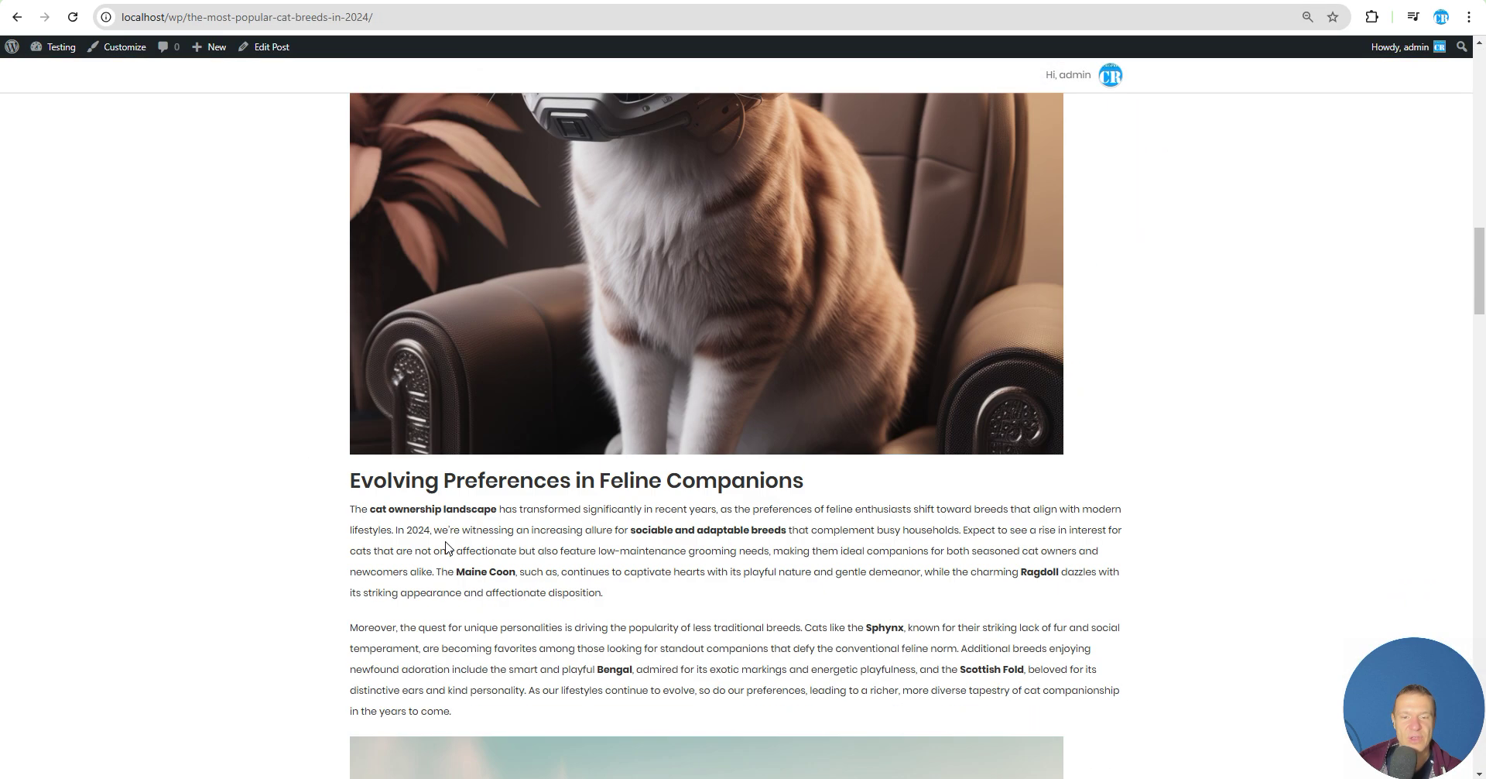
pyautogui.moveTo(375, 480); pyautogui.dragTo(339, 484)
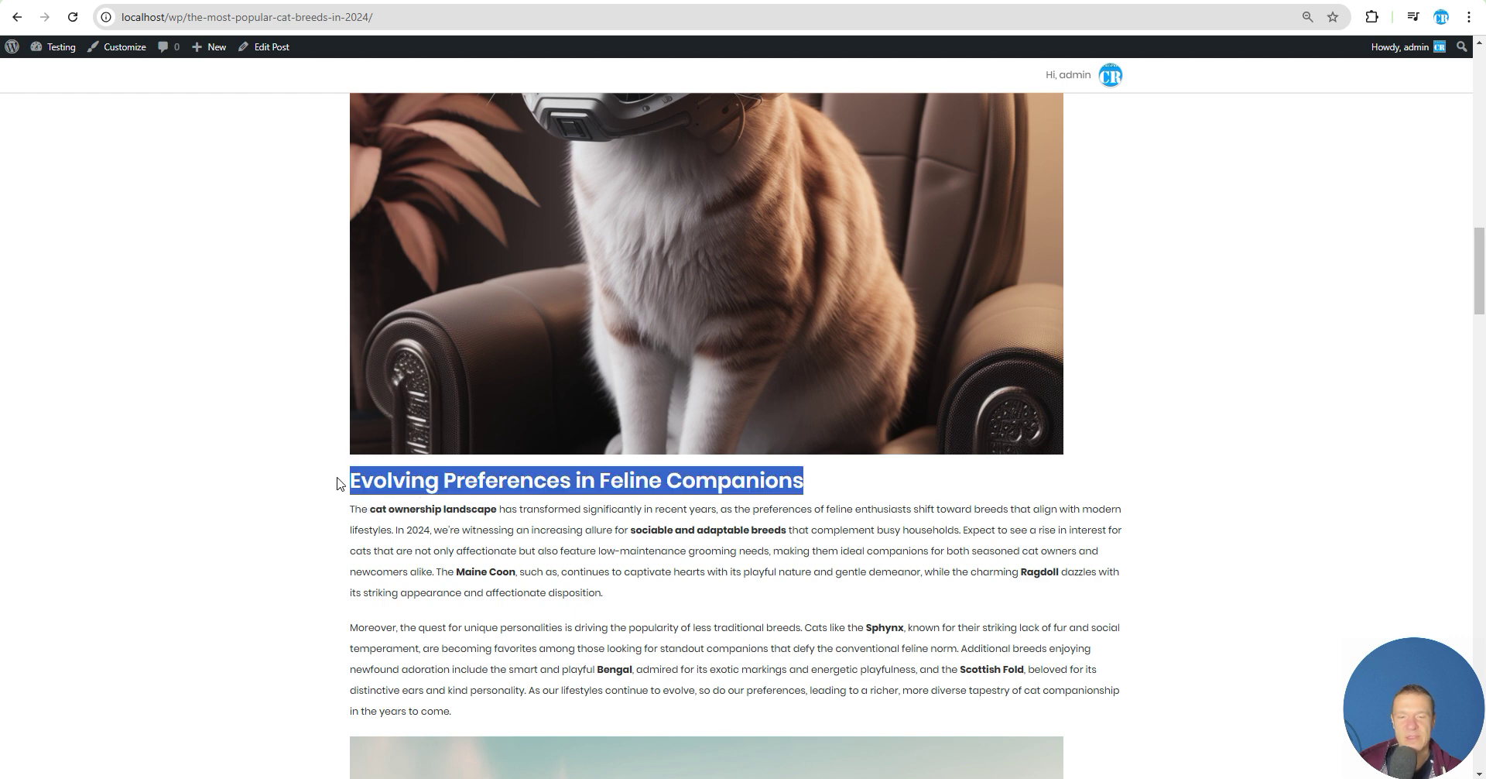
pyautogui.hotkey('alt', 'Tab')
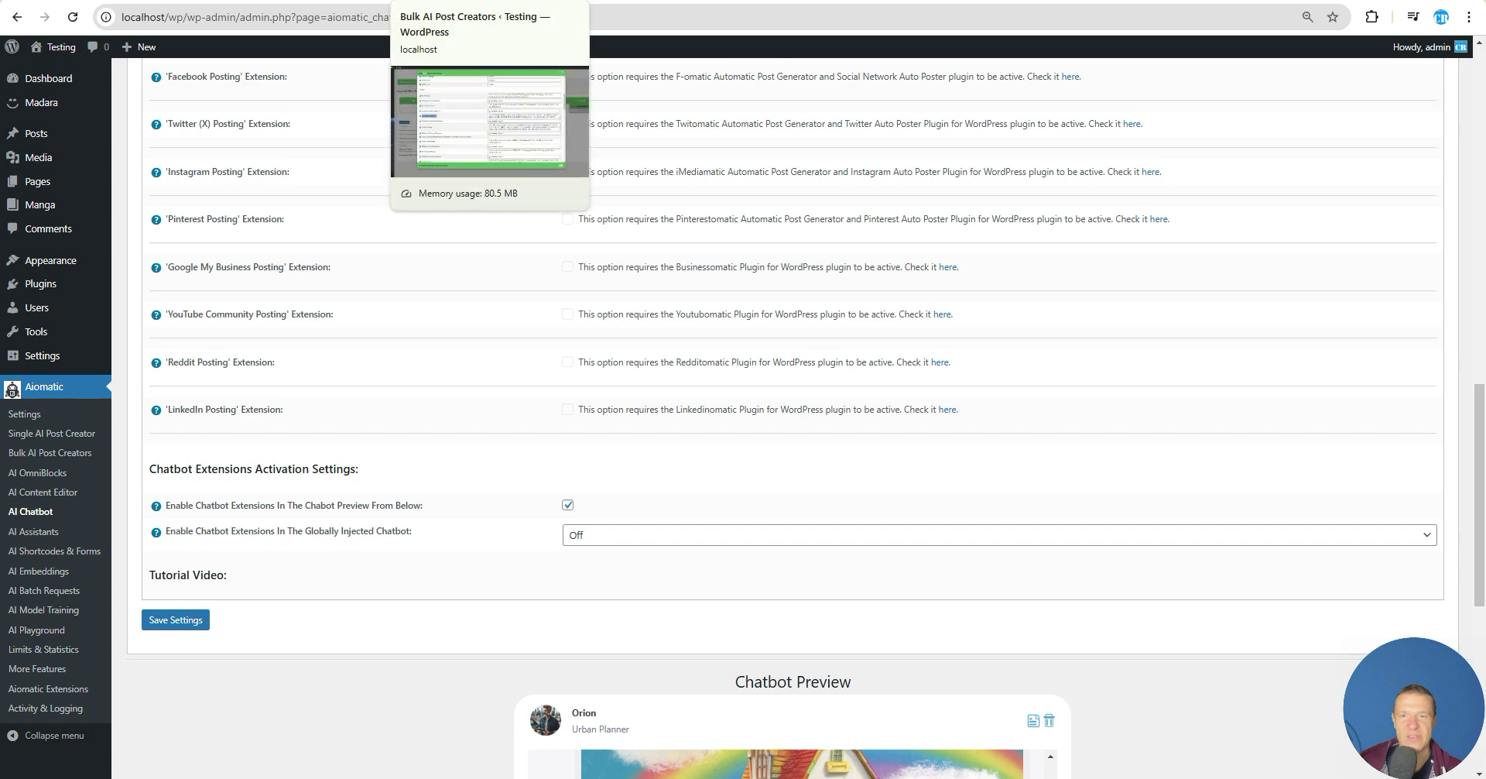
pyautogui.click(480, 2)
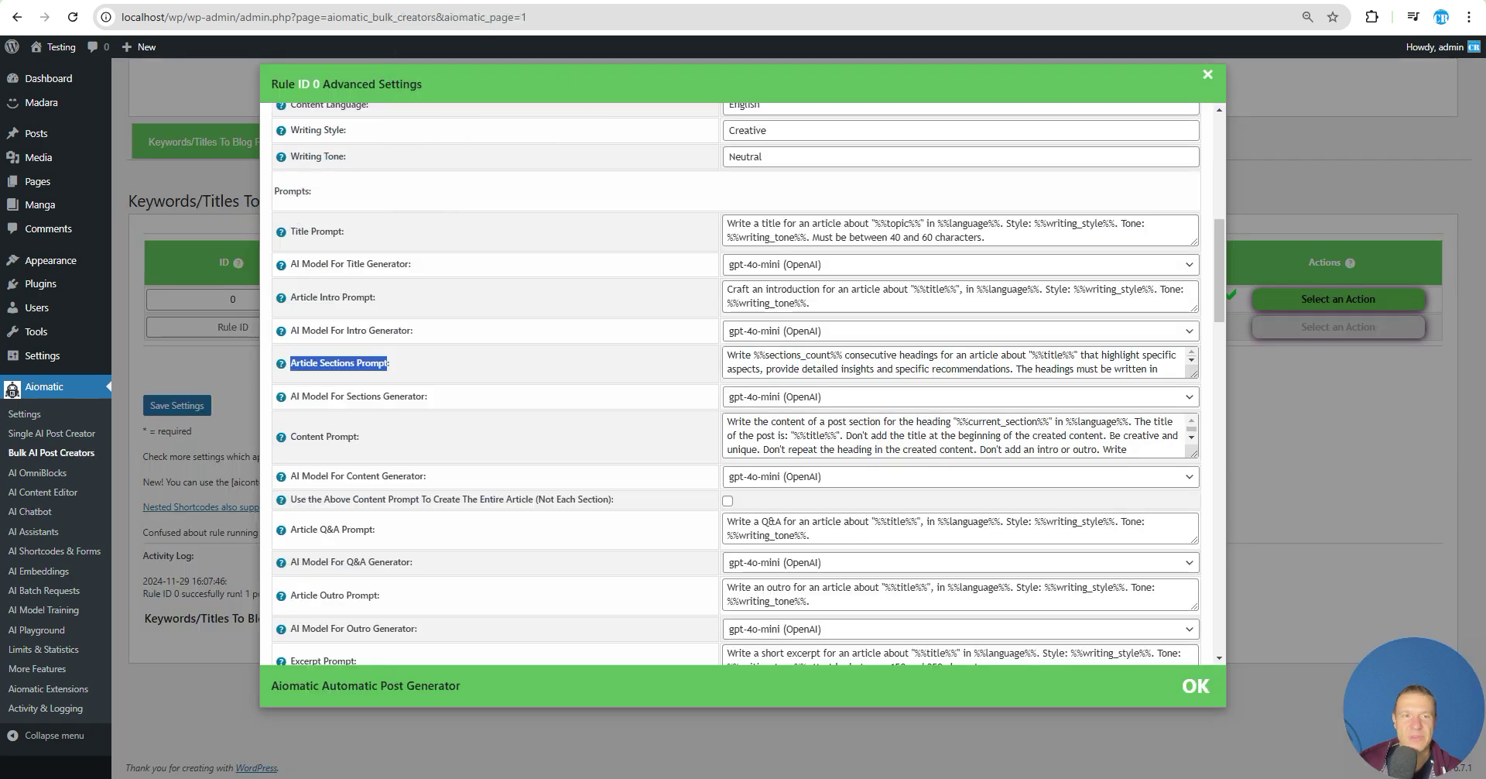
pyautogui.hotkey('alt', 'Tab')
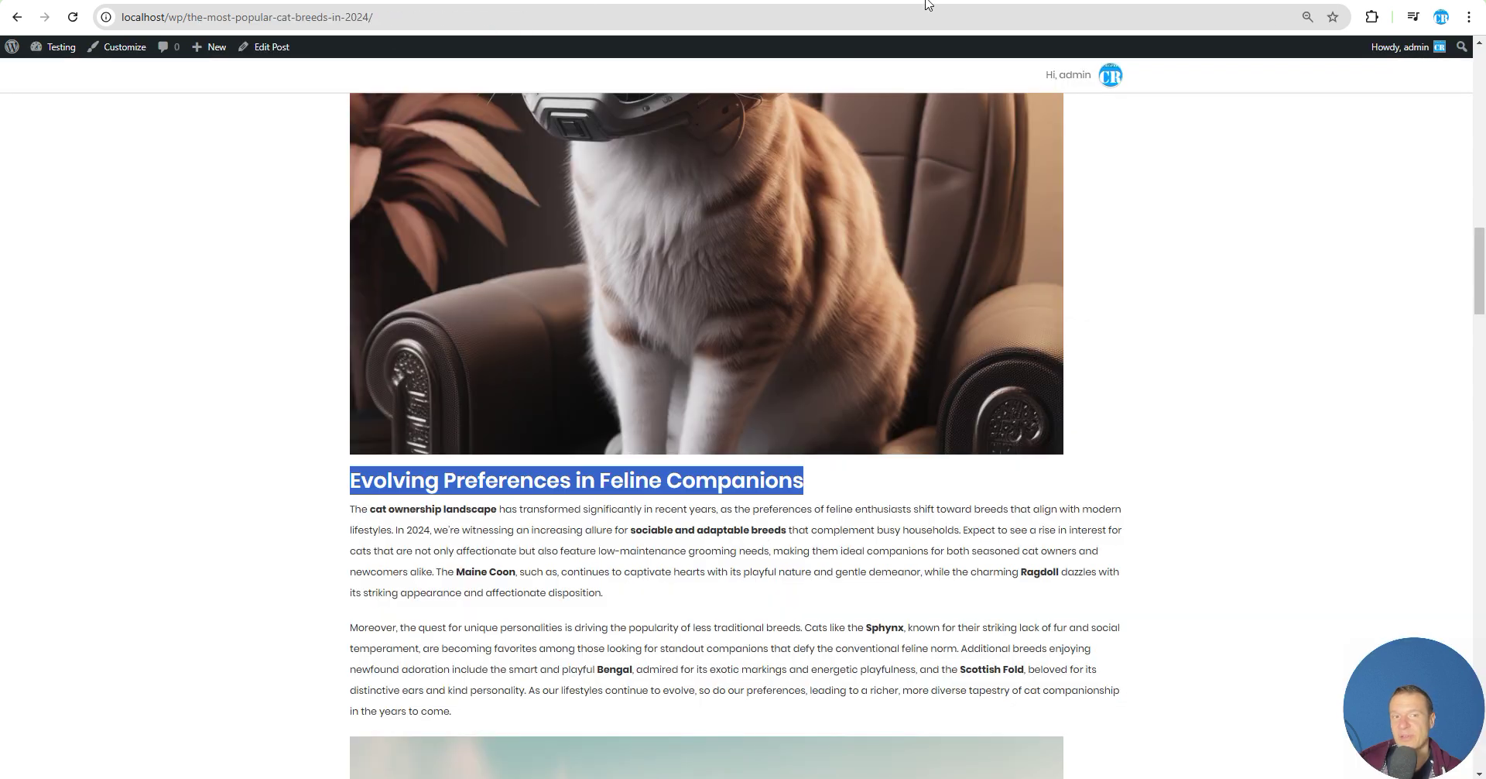
# Step: Return to the AI Chatbot page and review the floating house image in the Chatbot Preview
pyautogui.hotkey('alt', 'Tab')
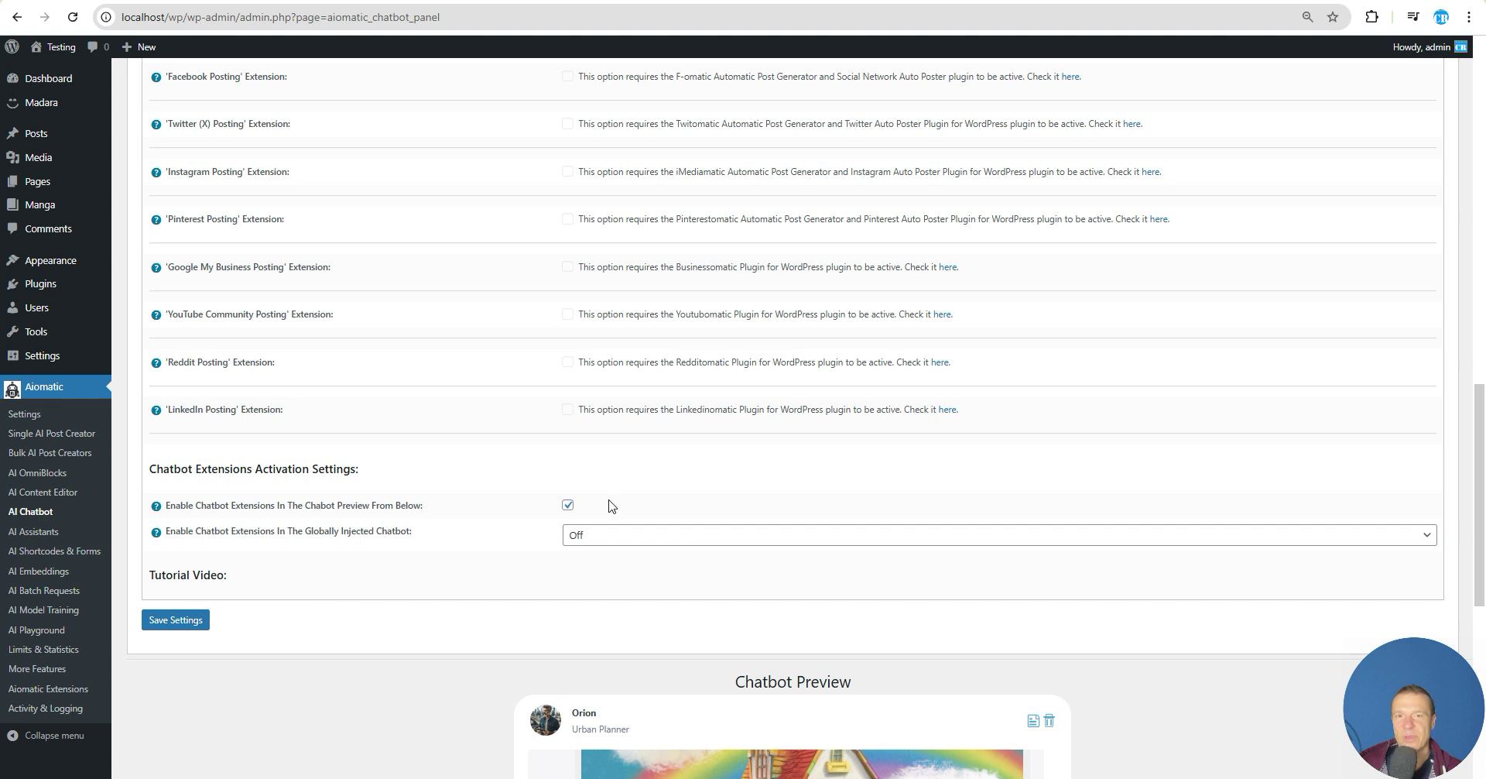
pyautogui.scroll(-5, 612, 506)
pyautogui.scroll(-1, 834, 520)
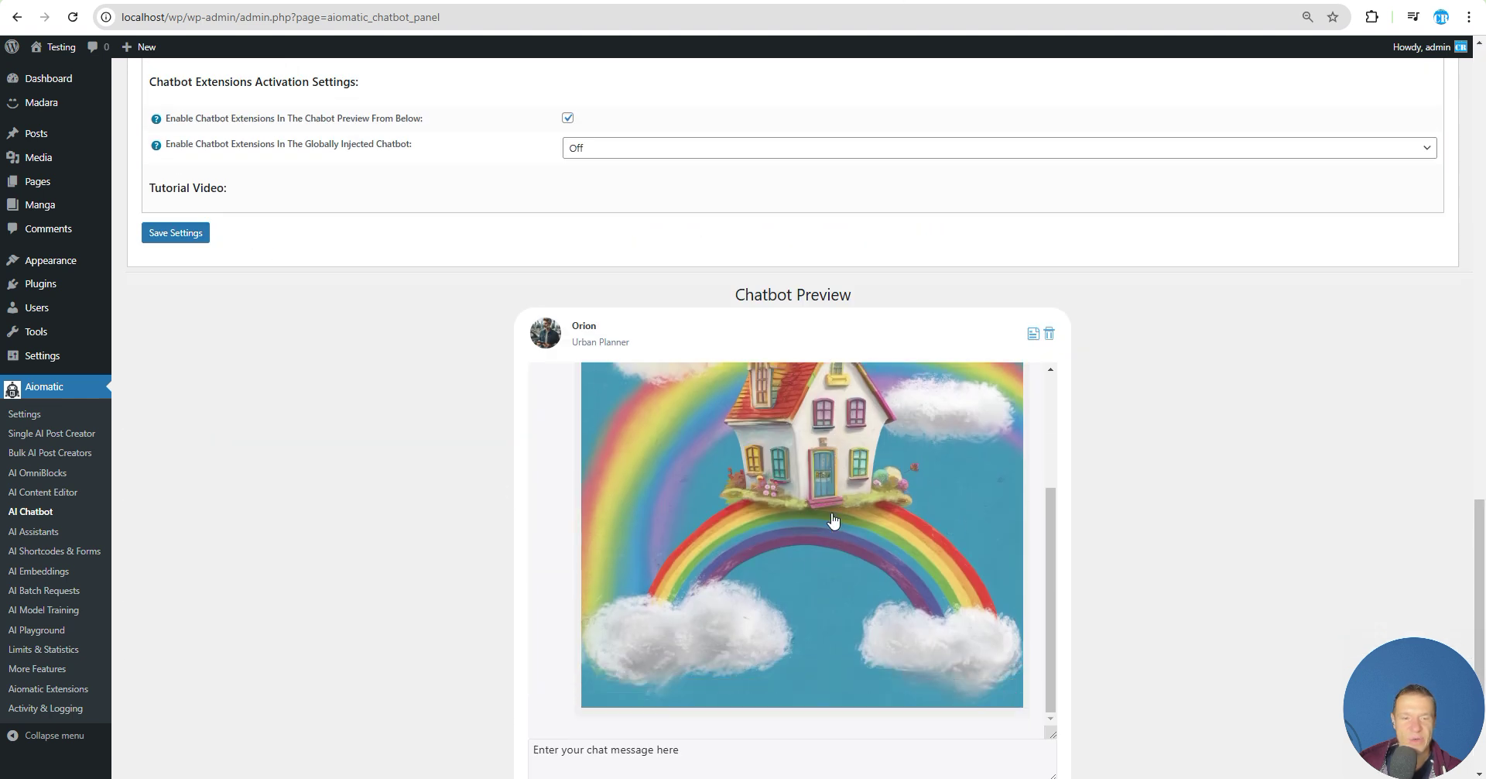
pyautogui.scroll(1, 833, 520)
pyautogui.scroll(-1, 824, 521)
# Step: Switch to the Ideogram website and browse the images in its Explore gallery
pyautogui.hotkey('alt', 'Tab')
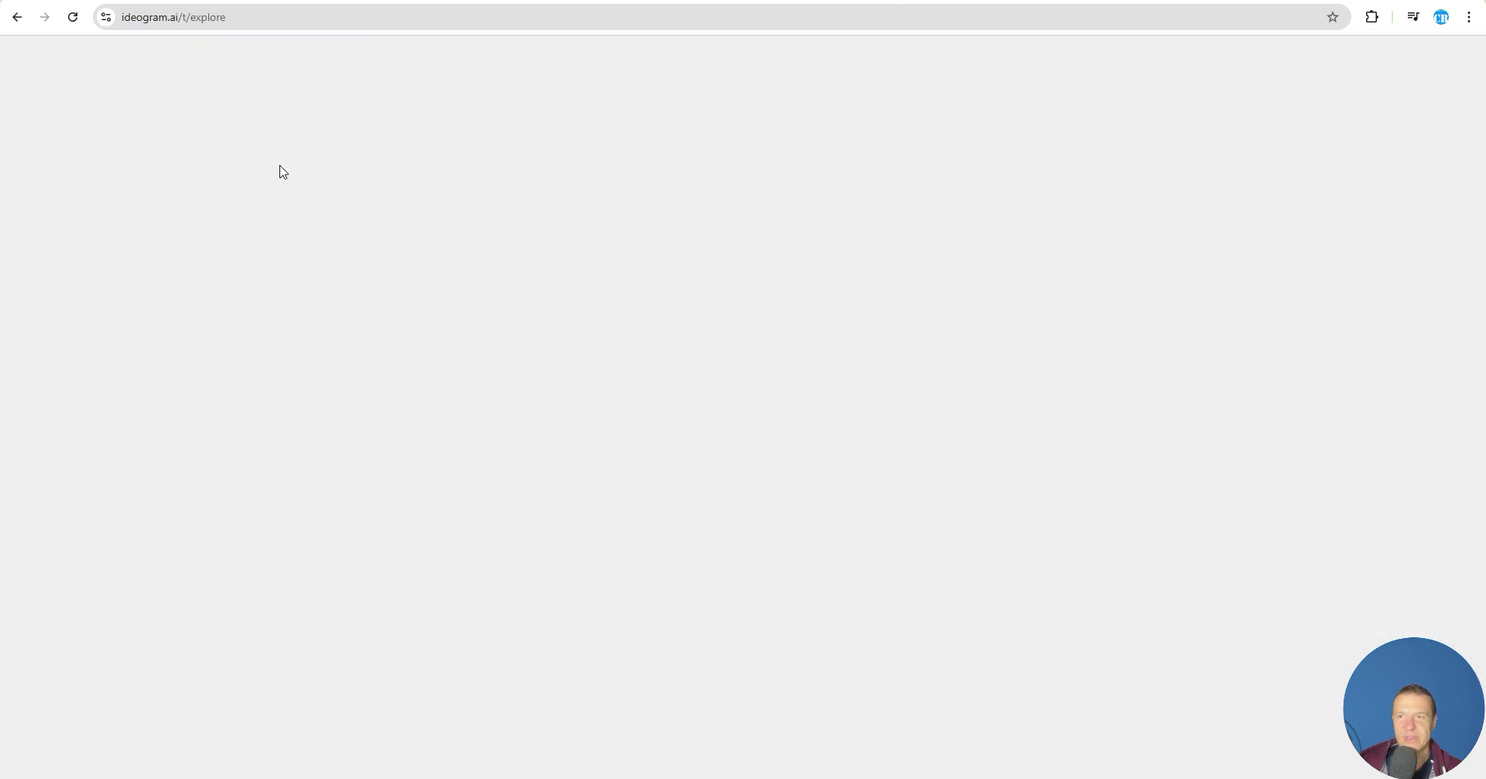
pyautogui.scroll(-7, 740, 426)
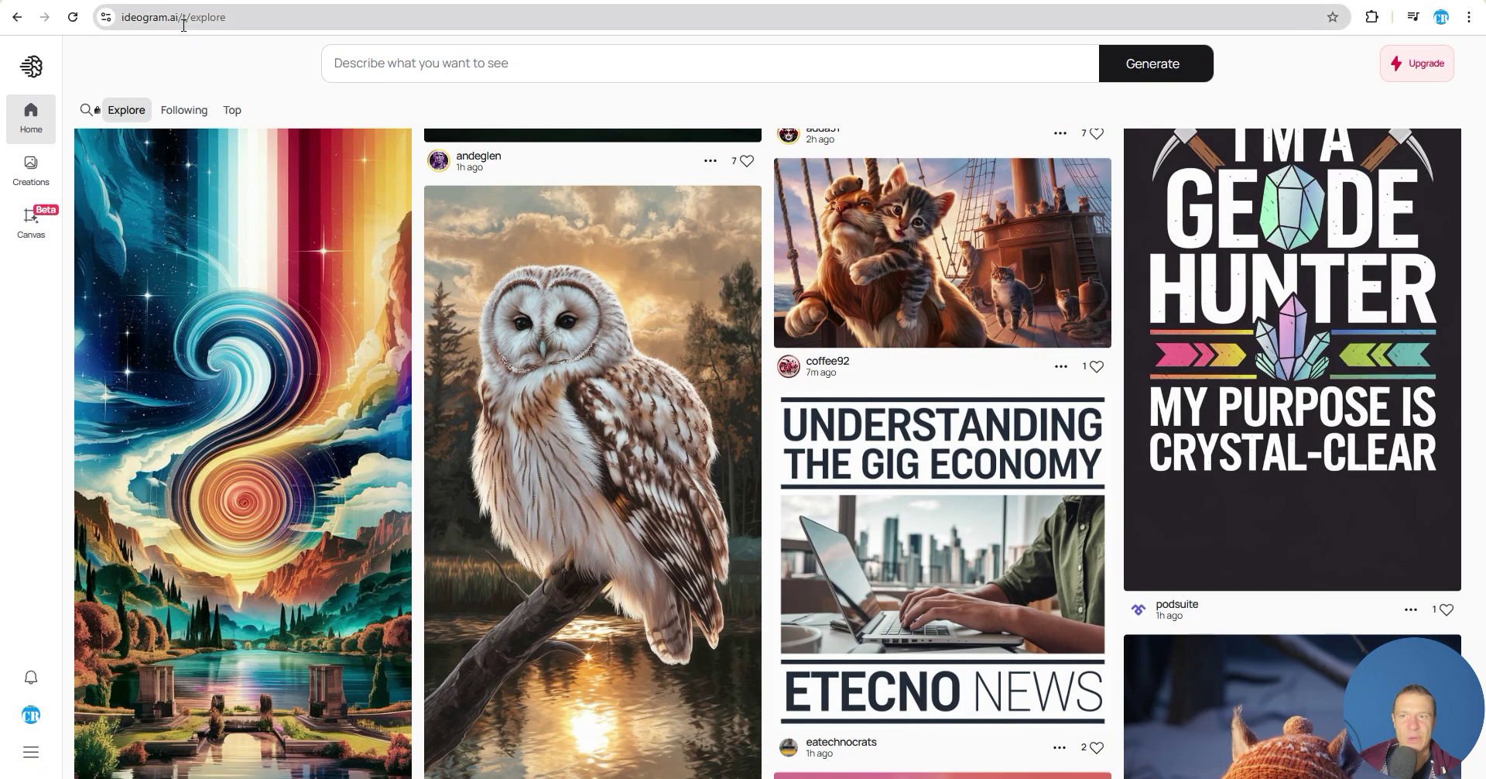
pyautogui.scroll(-8, 525, 315)
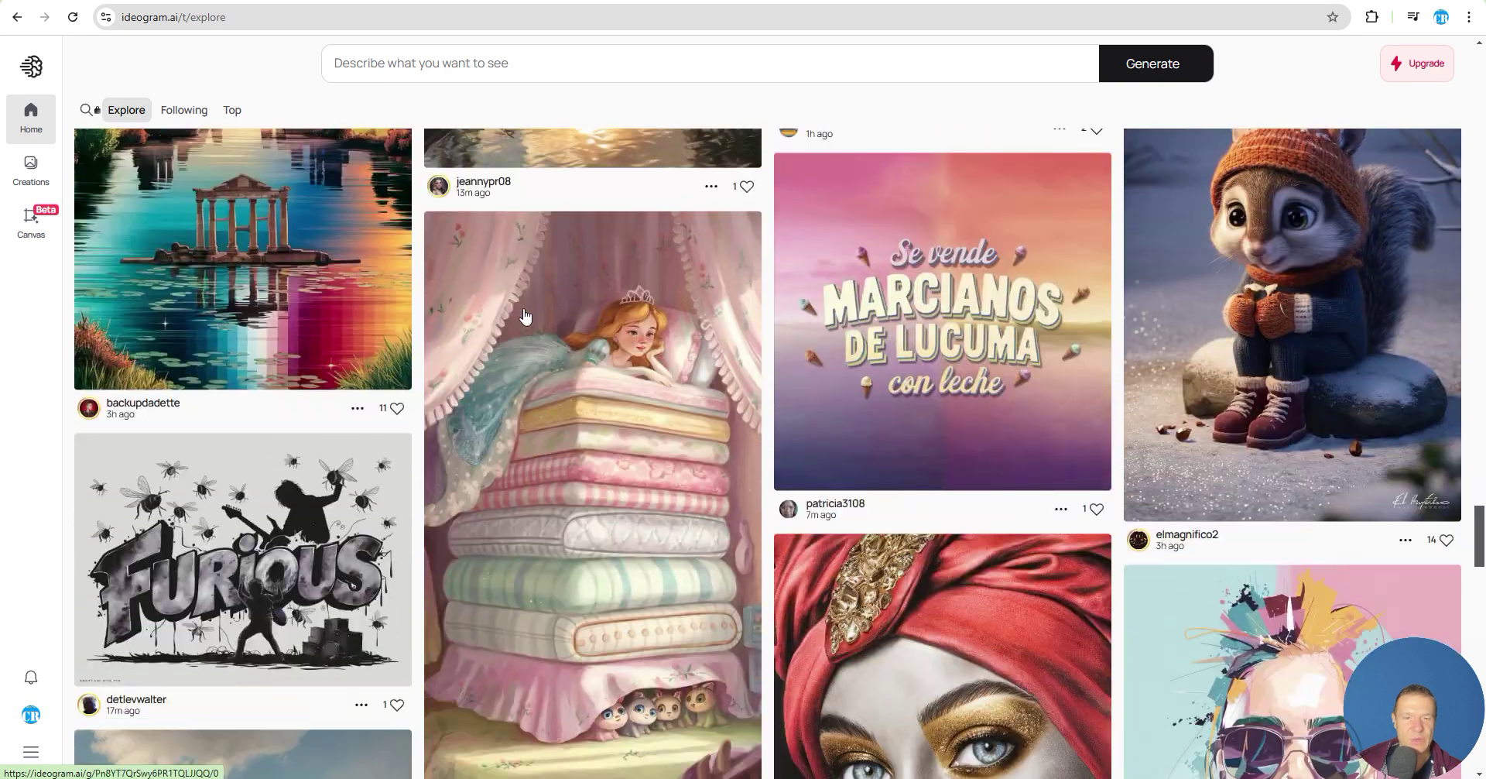
pyautogui.scroll(-11, 525, 316)
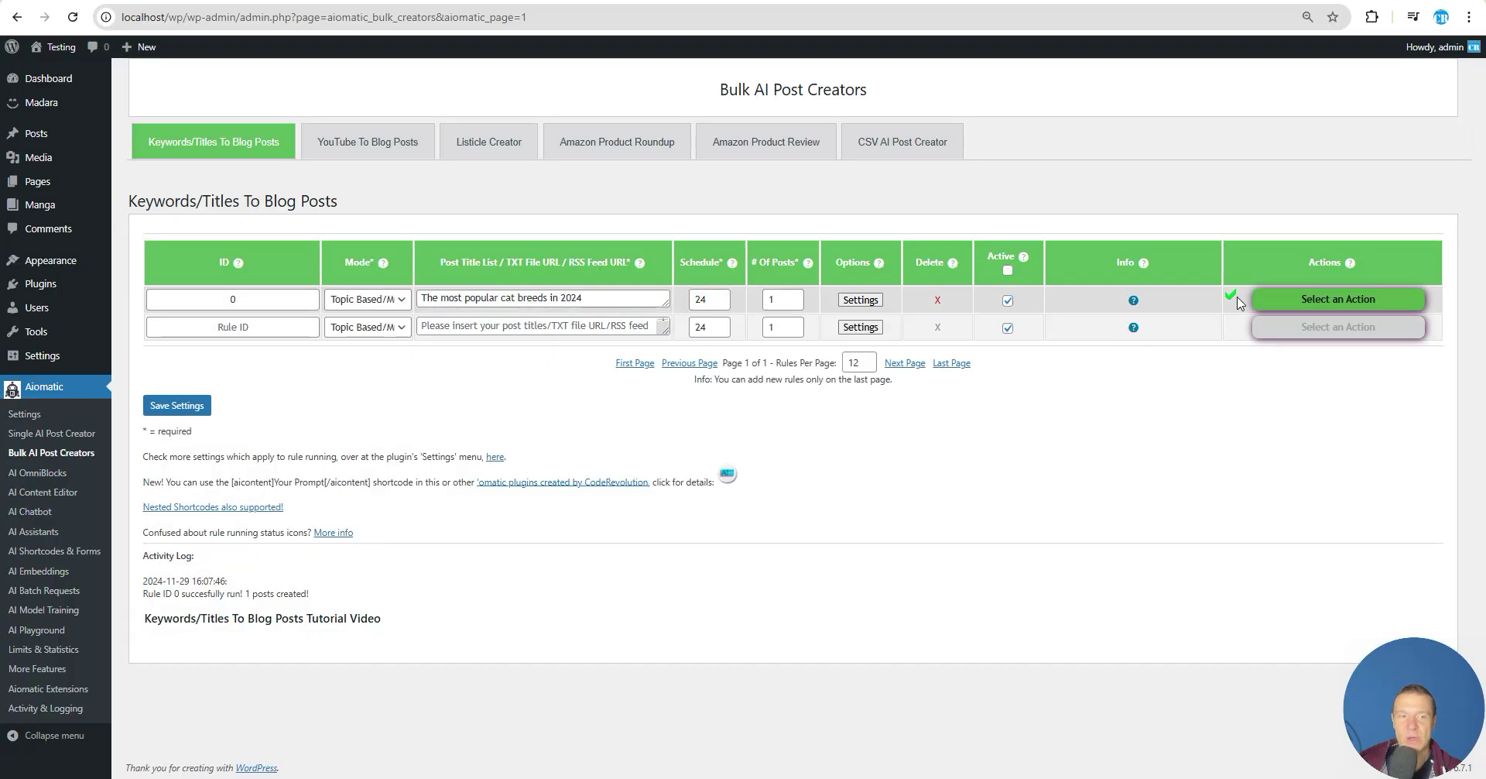
# Step: Run a rule action on the "The most popular cat breeds in 2024" bulk post rule, confirm it, and delete the rule
pyautogui.click(1287, 305)
pyautogui.click(1301, 434)
pyautogui.press('Return')
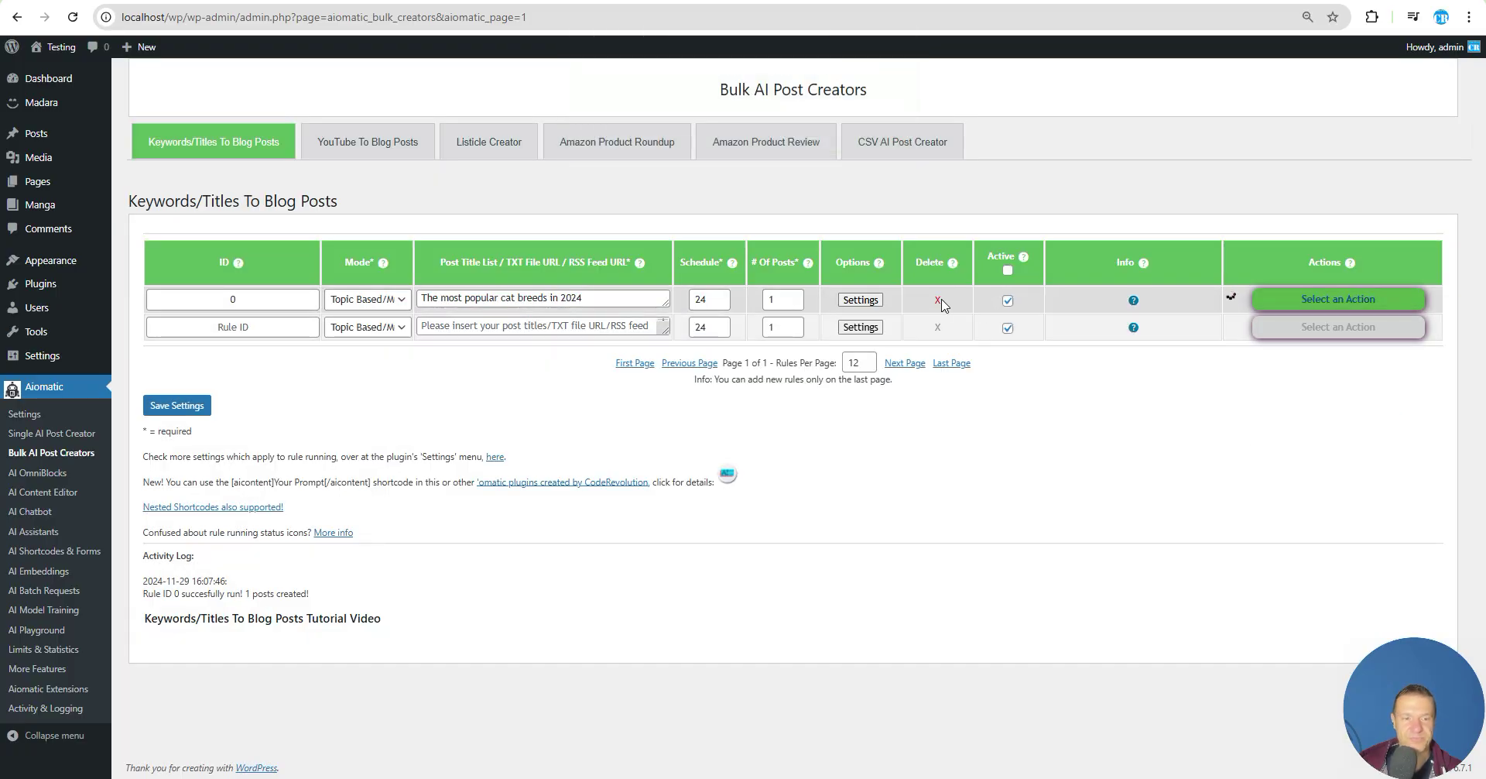
pyautogui.click(938, 300)
pyautogui.press('Return')
pyautogui.press('Return')
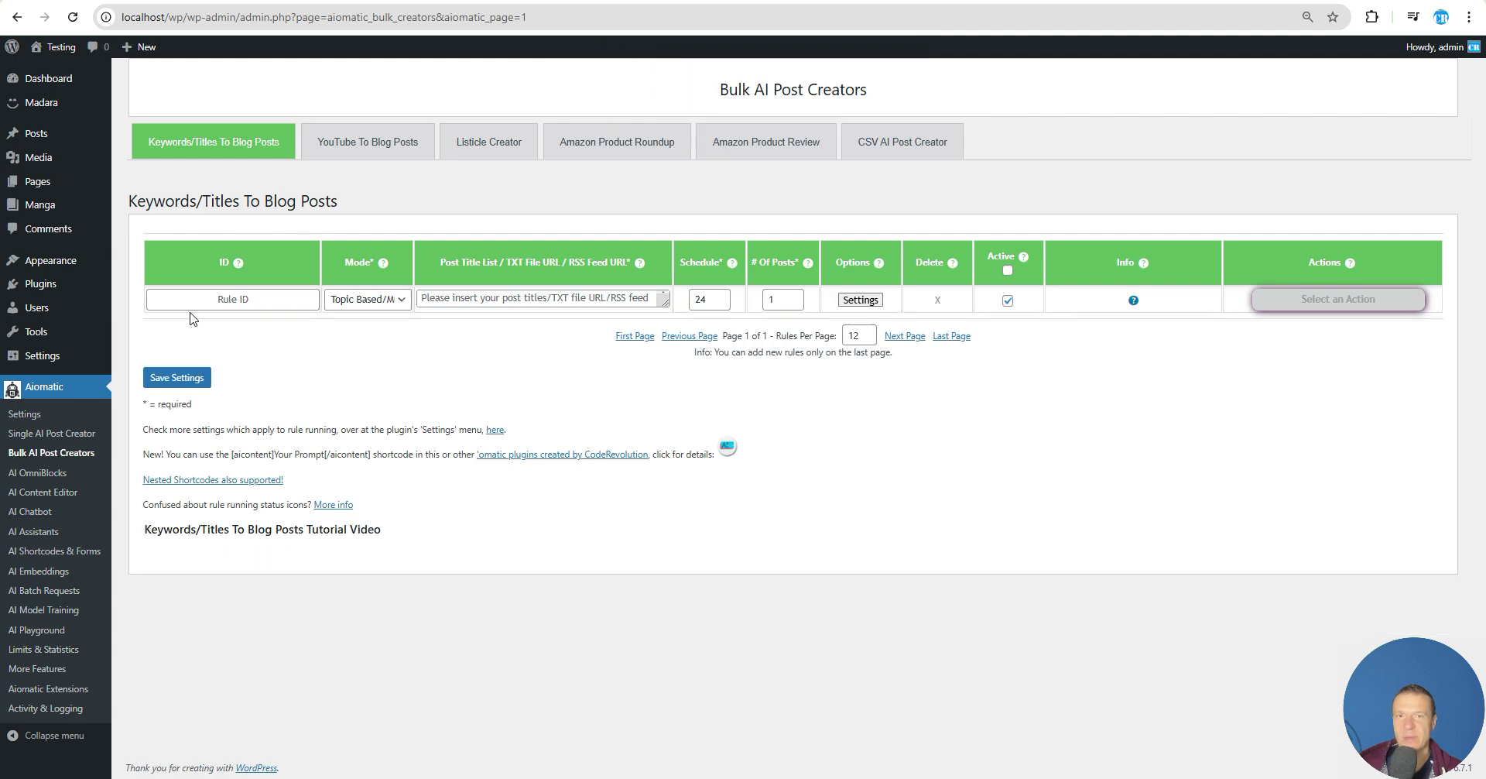
# Step: Open the AI Images section of Aiomatic's settings and locate the Ideogram API Settings
pyautogui.click(23, 417)
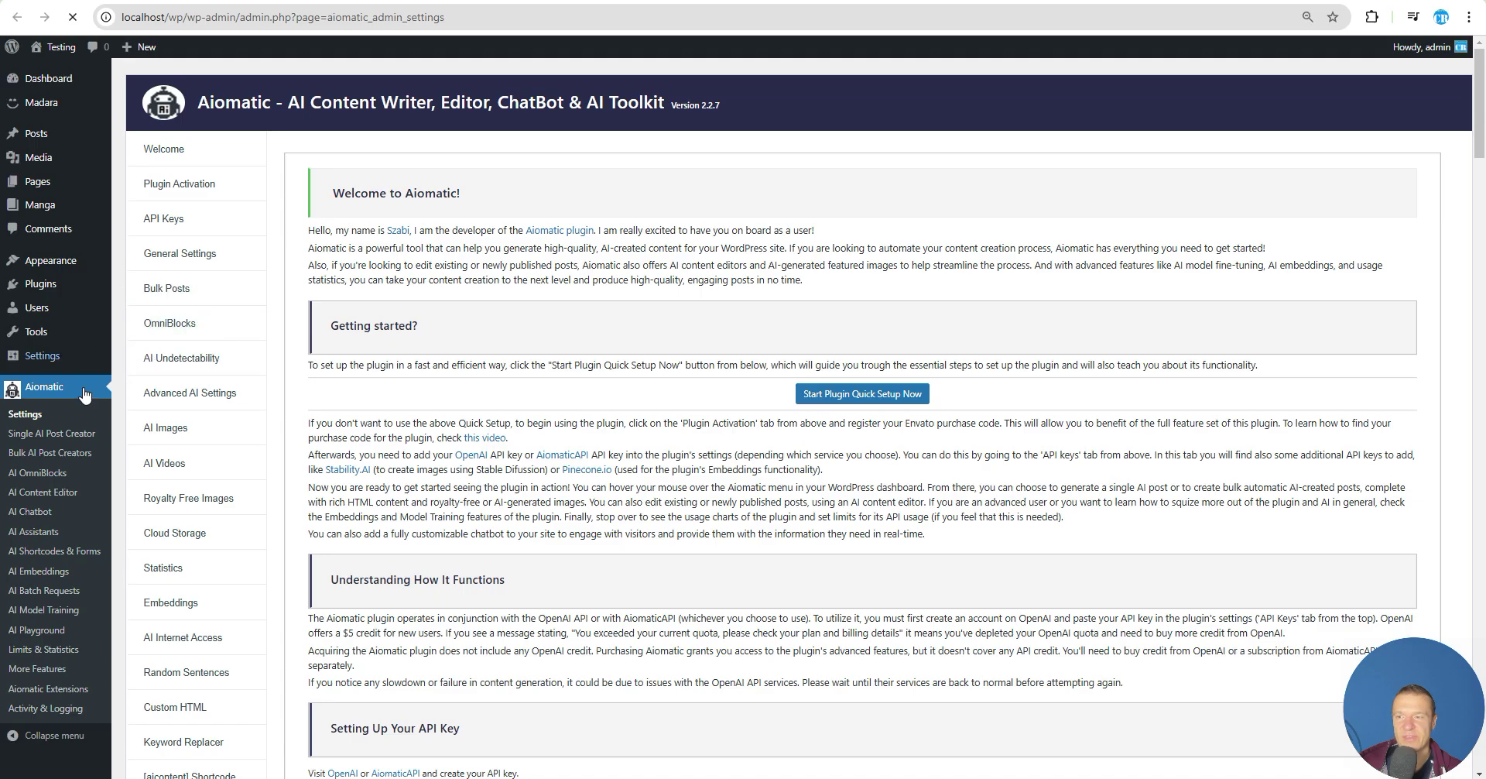
pyautogui.click(175, 435)
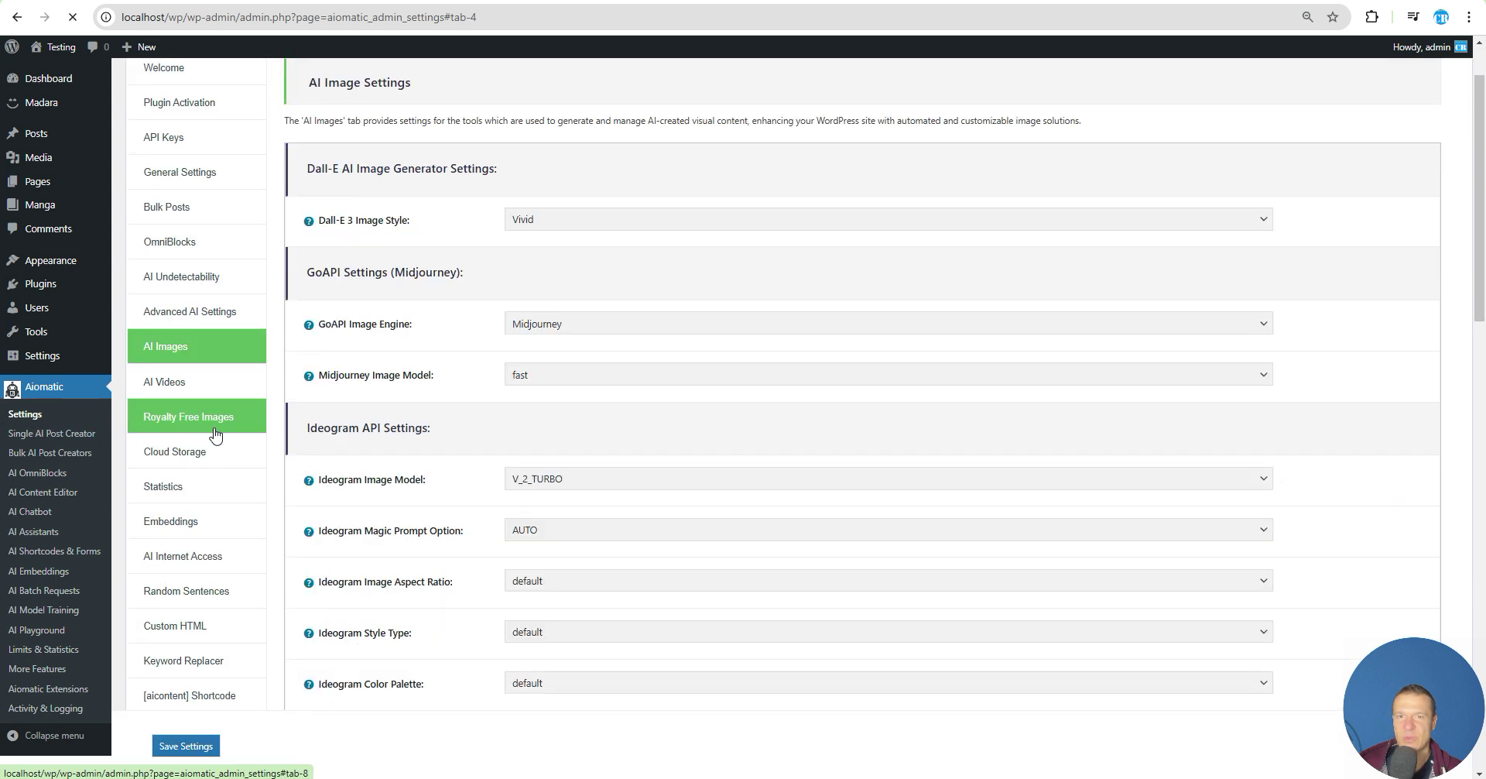
pyautogui.click(177, 344)
pyautogui.scroll(-2, 353, 312)
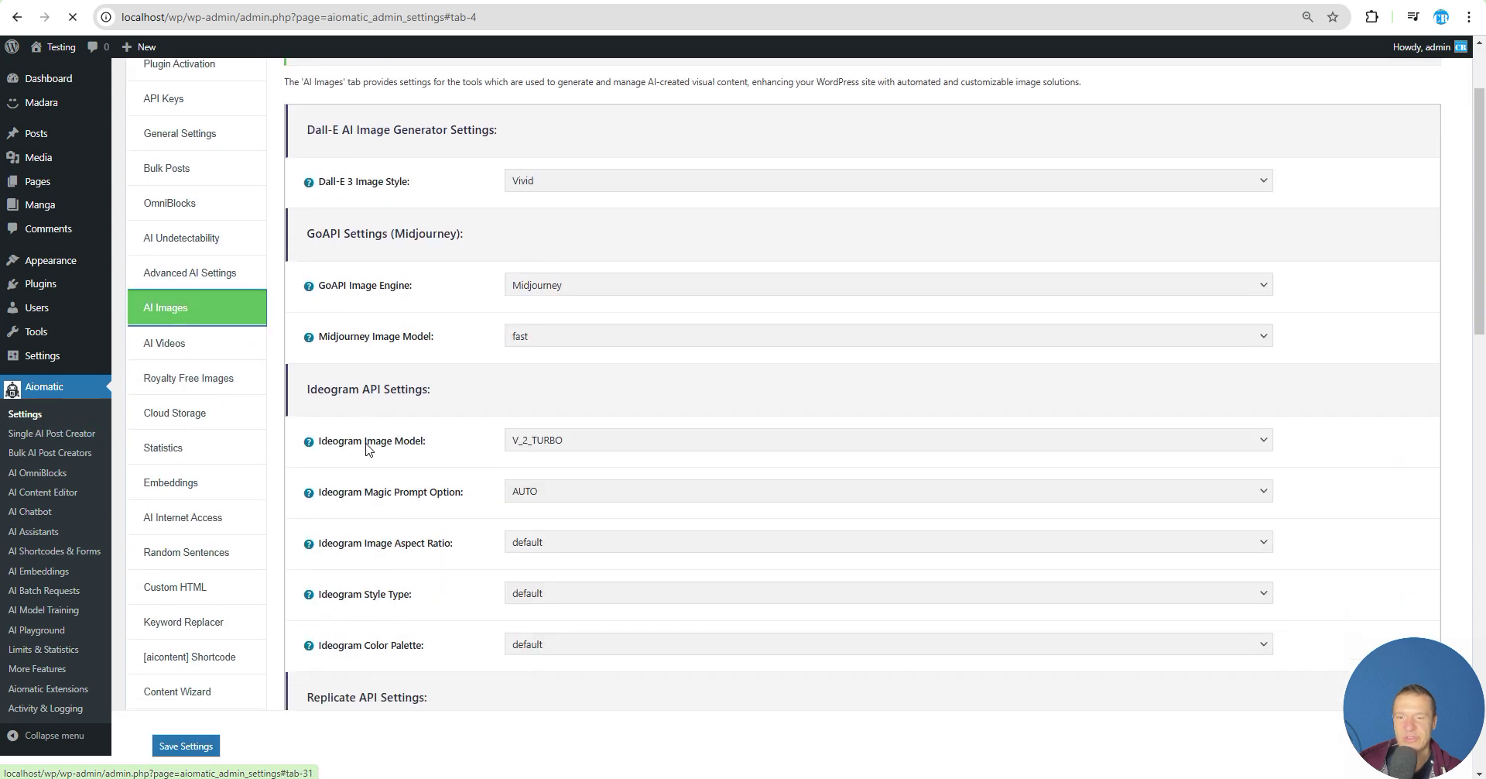
pyautogui.moveTo(308, 273); pyautogui.dragTo(427, 273)
# Step: Examine the available Ideogram Image Model options, keeping V_2_TURBO selected
pyautogui.click(546, 329)
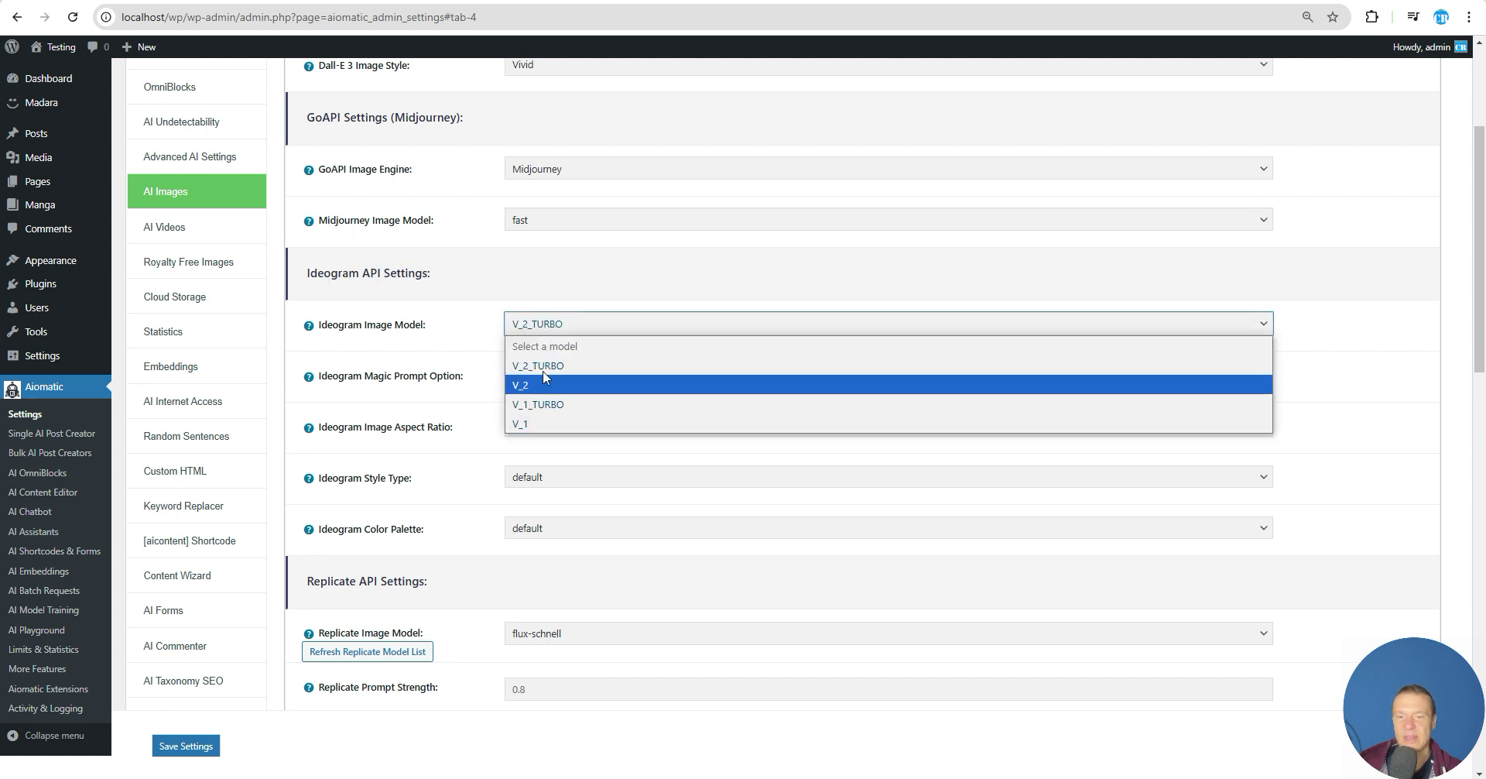
pyautogui.click(547, 304)
pyautogui.click(538, 339)
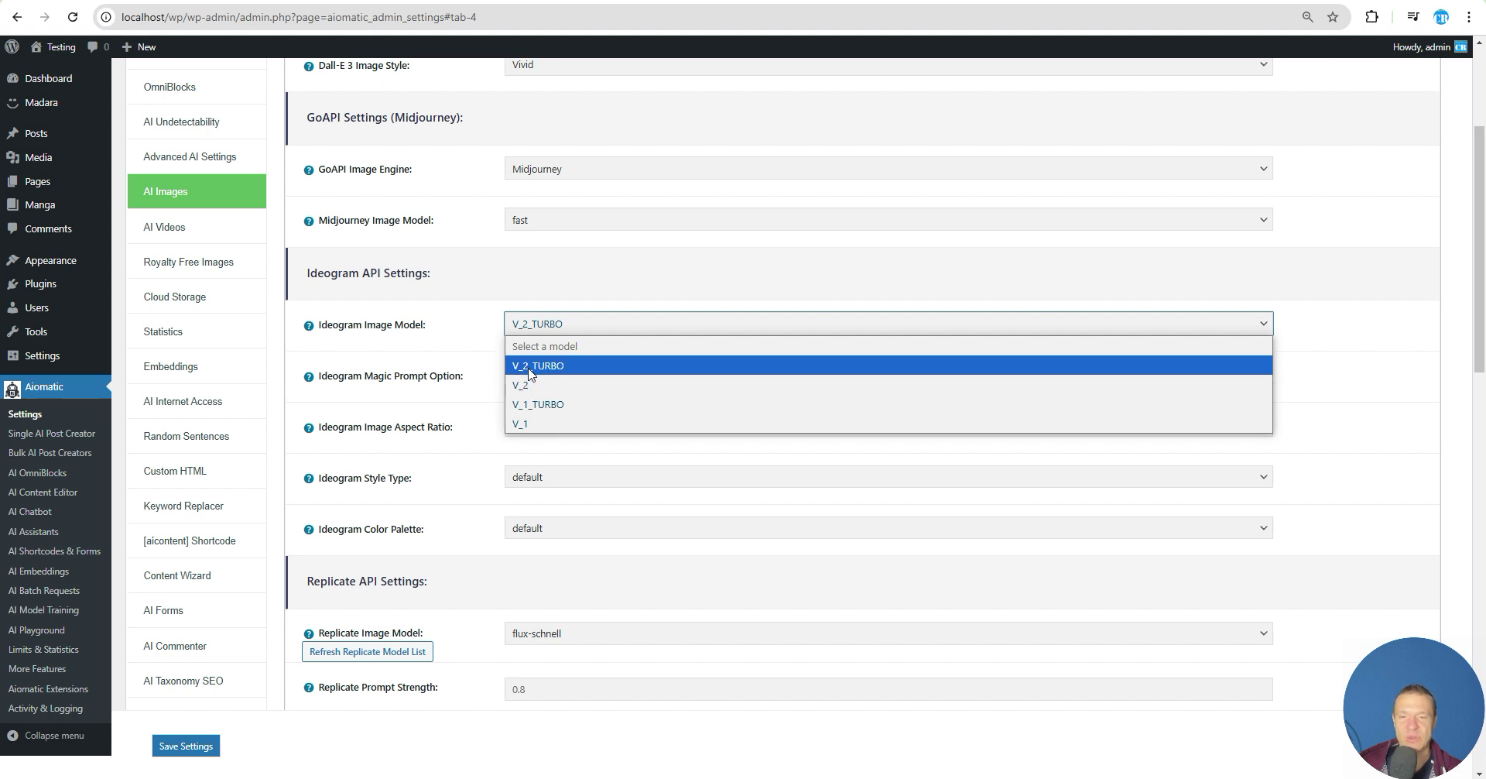
pyautogui.click(541, 329)
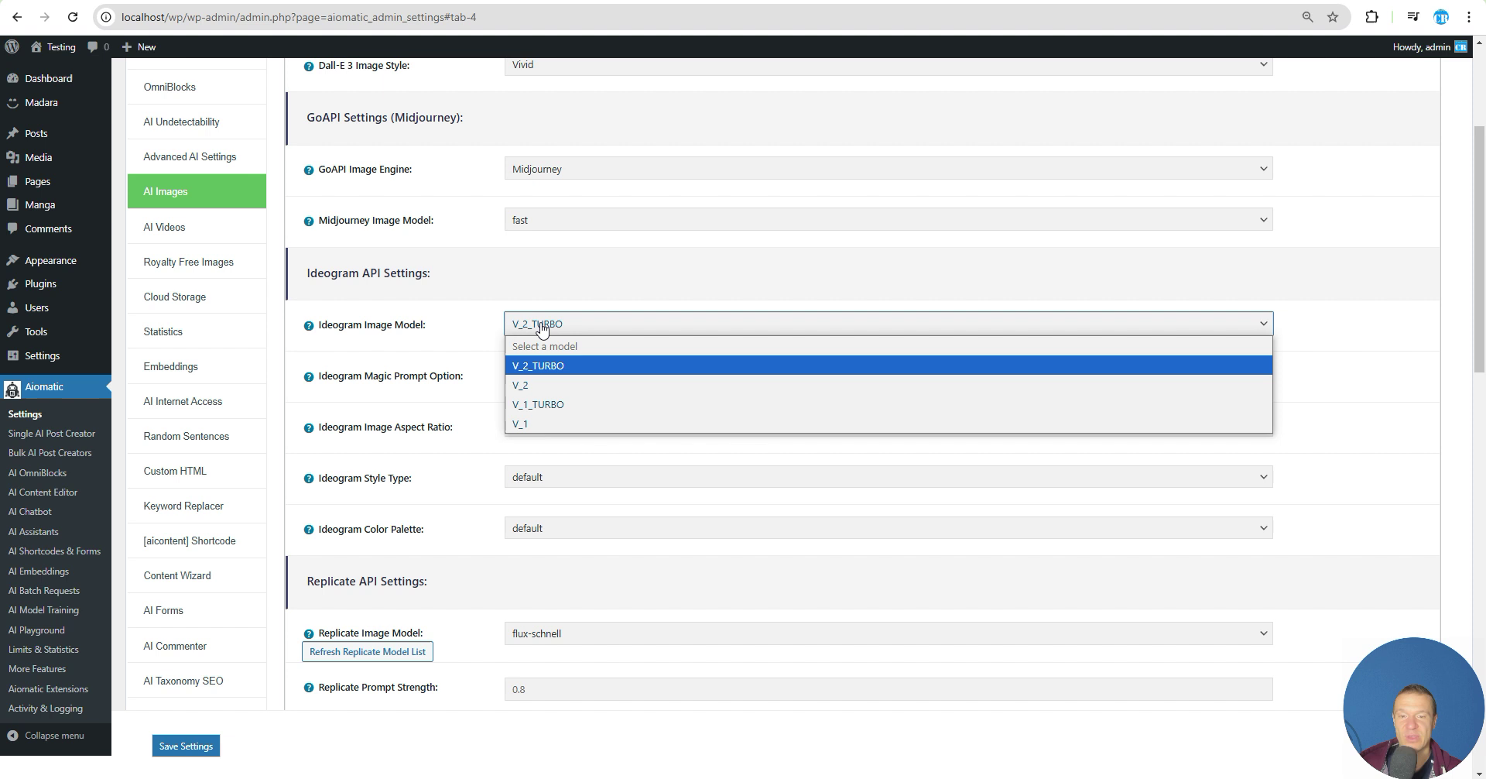
pyautogui.click(476, 319)
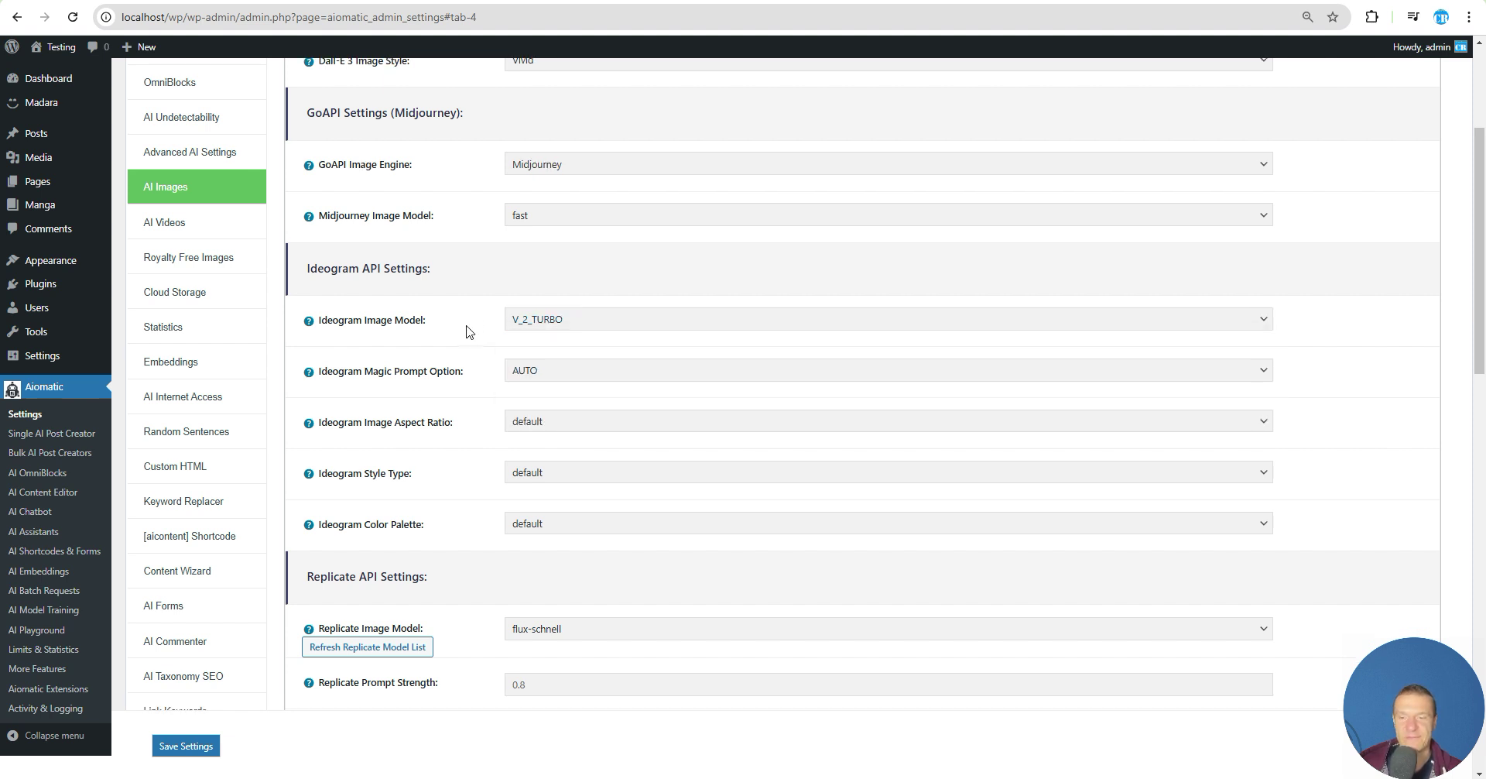
# Step: Examine the Ideogram Magic Prompt Option choices, keeping AUTO selected
pyautogui.scroll(-1, 361, 314)
pyautogui.moveTo(375, 298); pyautogui.dragTo(403, 298)
pyautogui.click(563, 299)
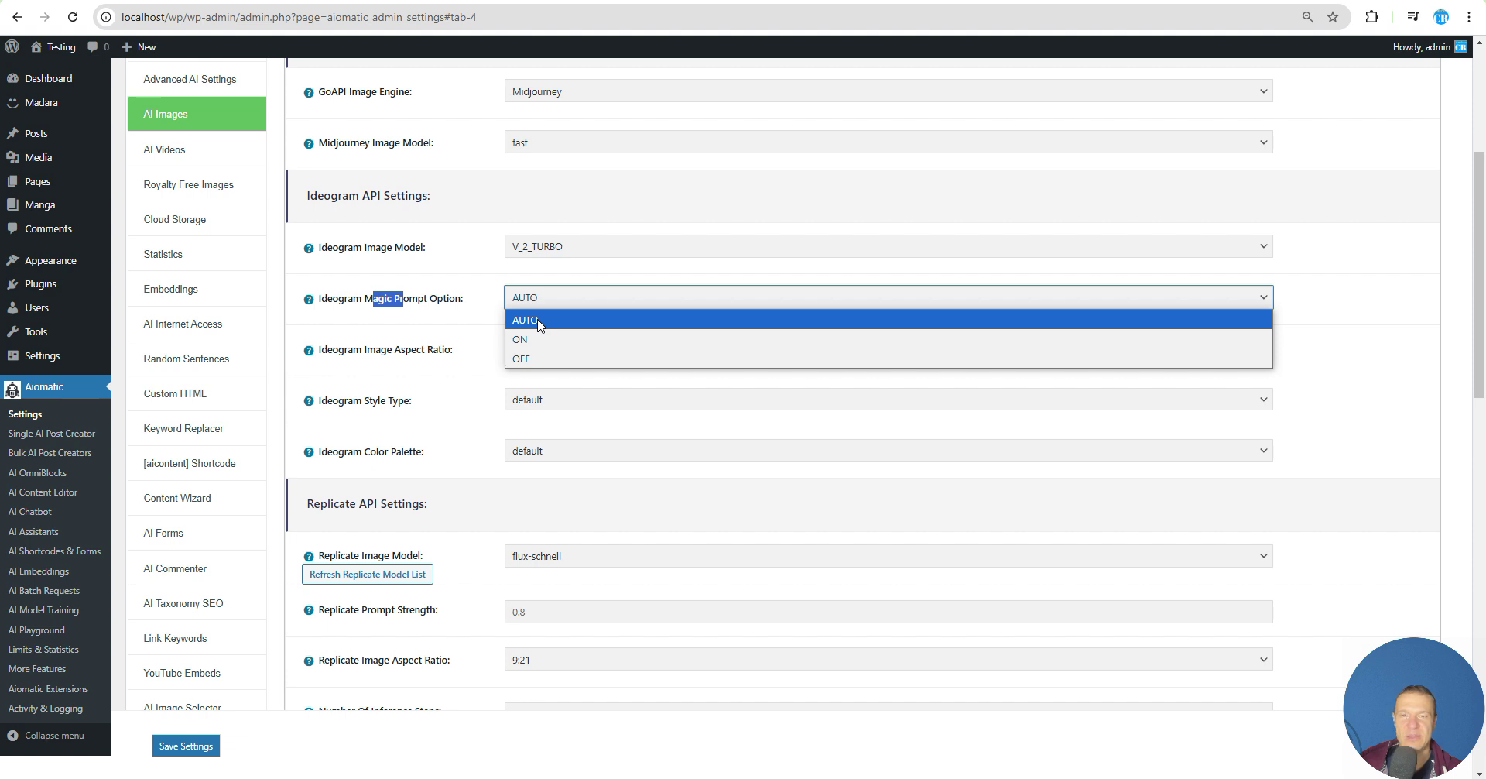
pyautogui.click(477, 323)
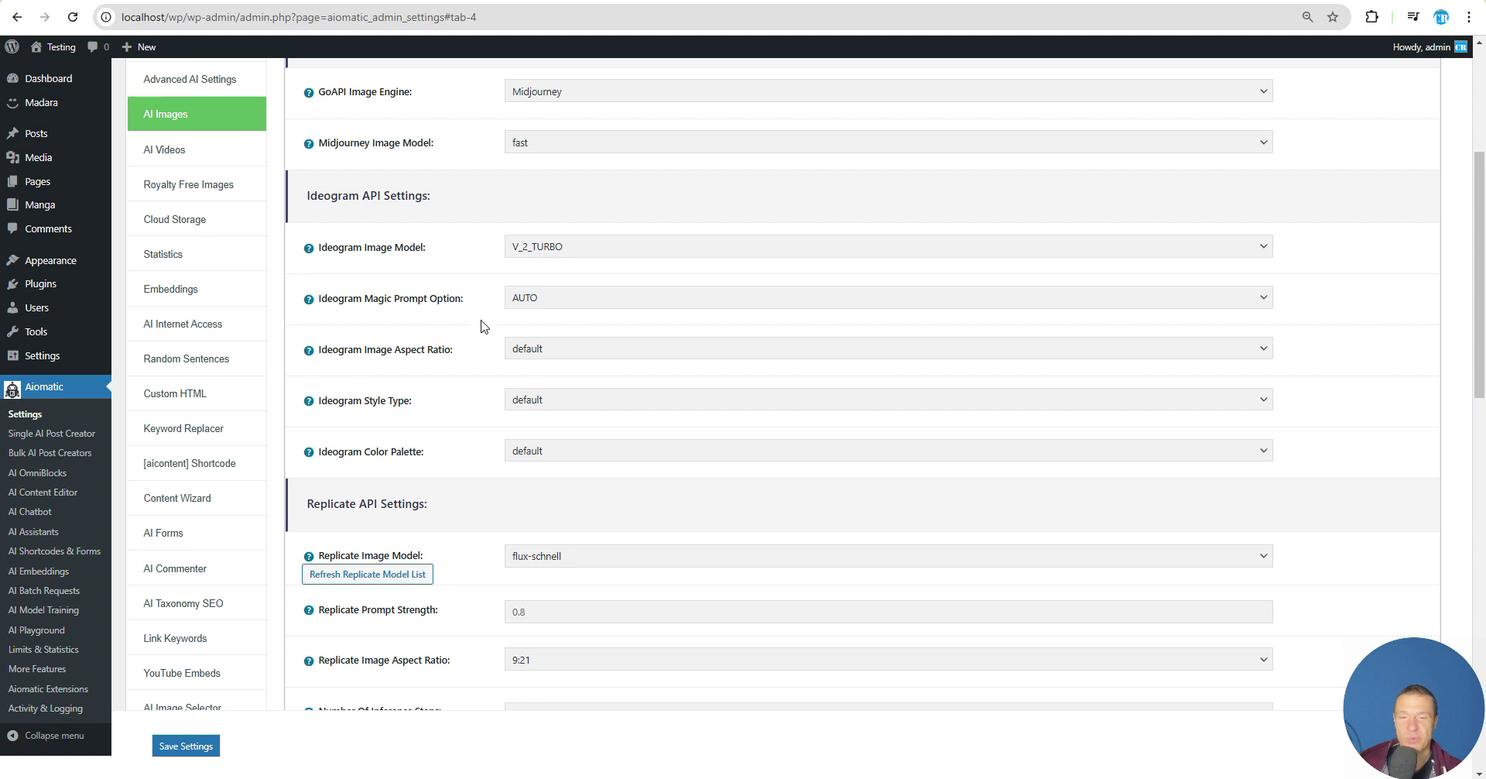
pyautogui.click(534, 305)
pyautogui.click(538, 304)
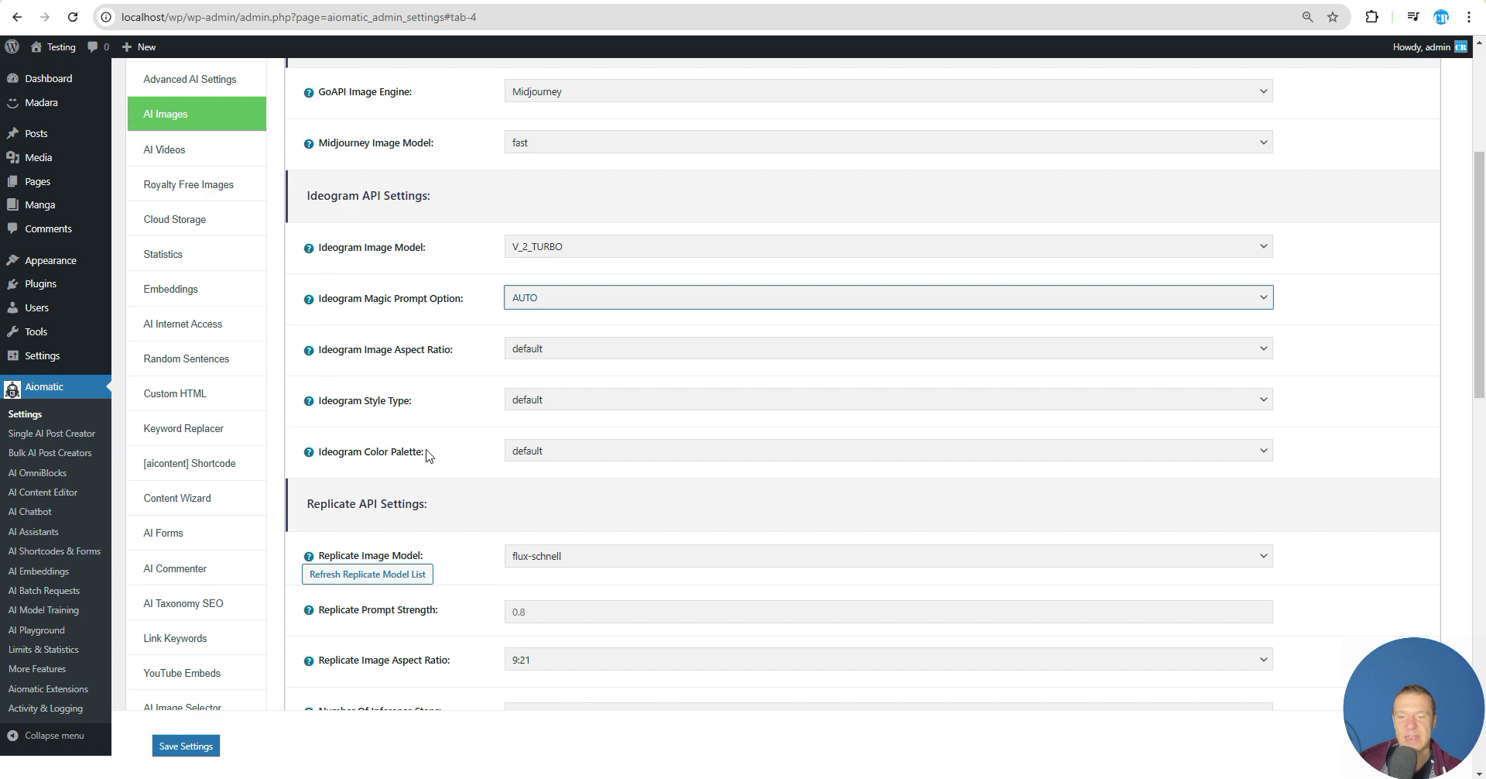
# Step: Open the Editing Template Manager of Aiomatic's AI Content Editor and locate the featured image options
pyautogui.scroll(-1, 431, 457)
pyautogui.scroll(2, 431, 457)
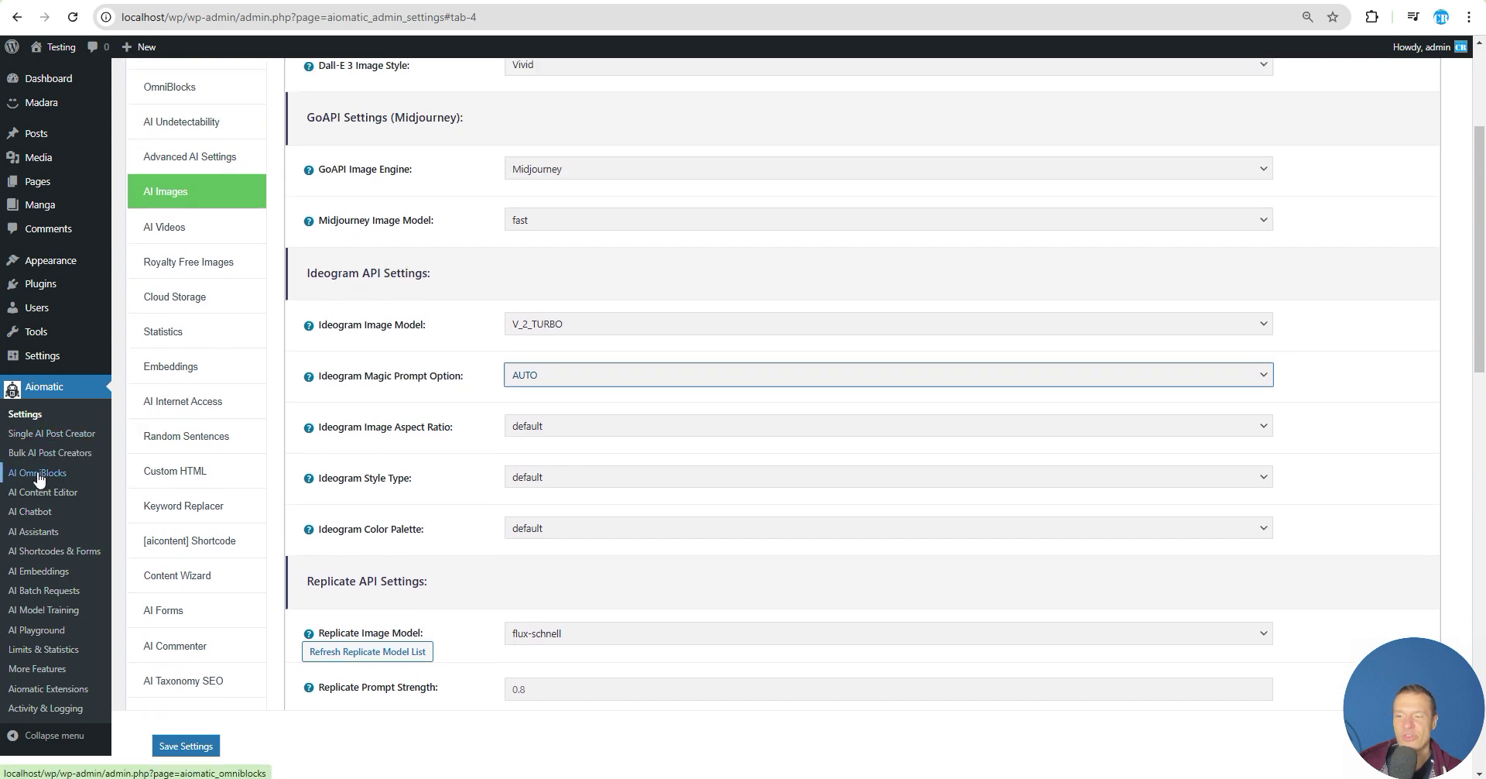
pyautogui.click(36, 496)
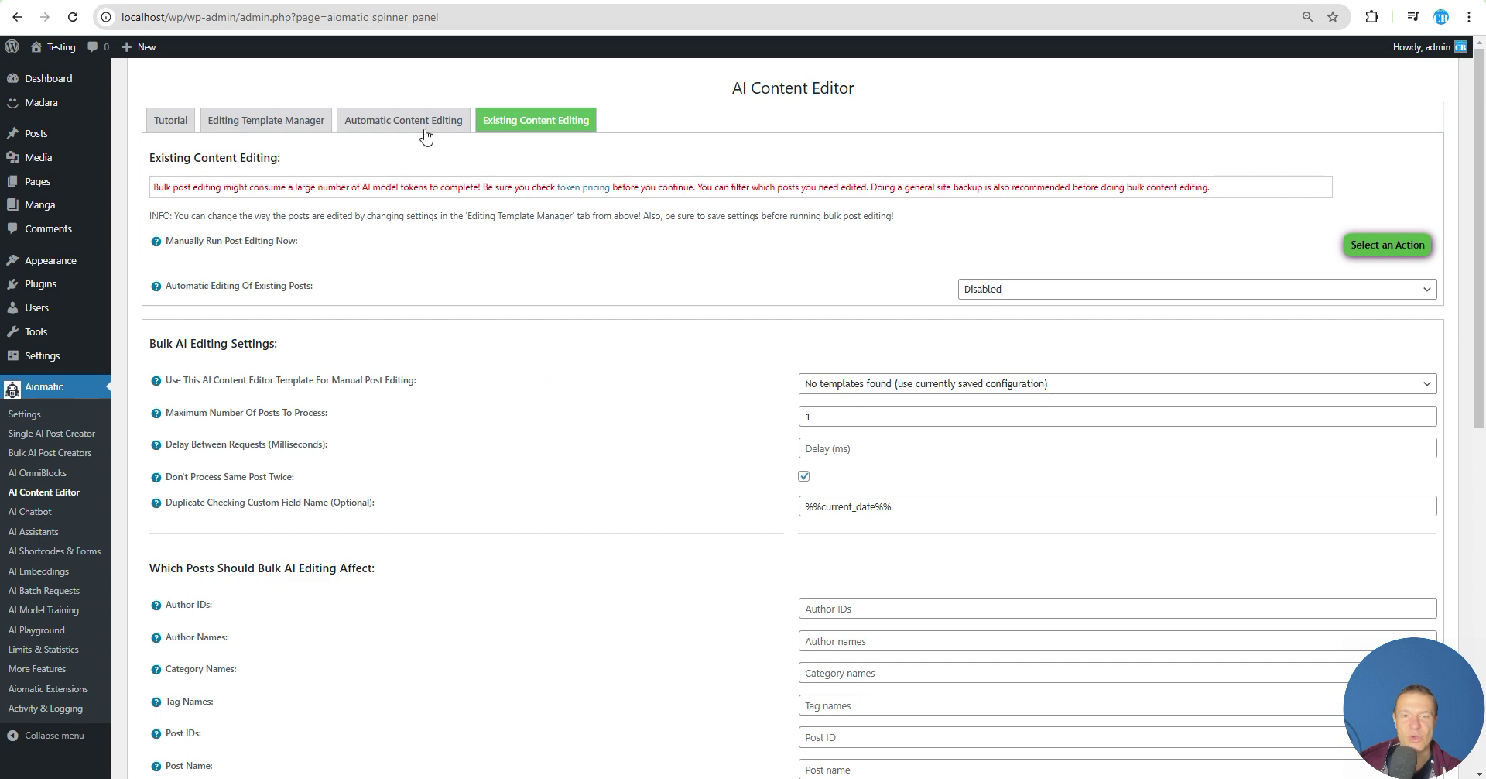
pyautogui.click(294, 122)
pyautogui.scroll(-2, 475, 397)
pyautogui.scroll(2, 680, 321)
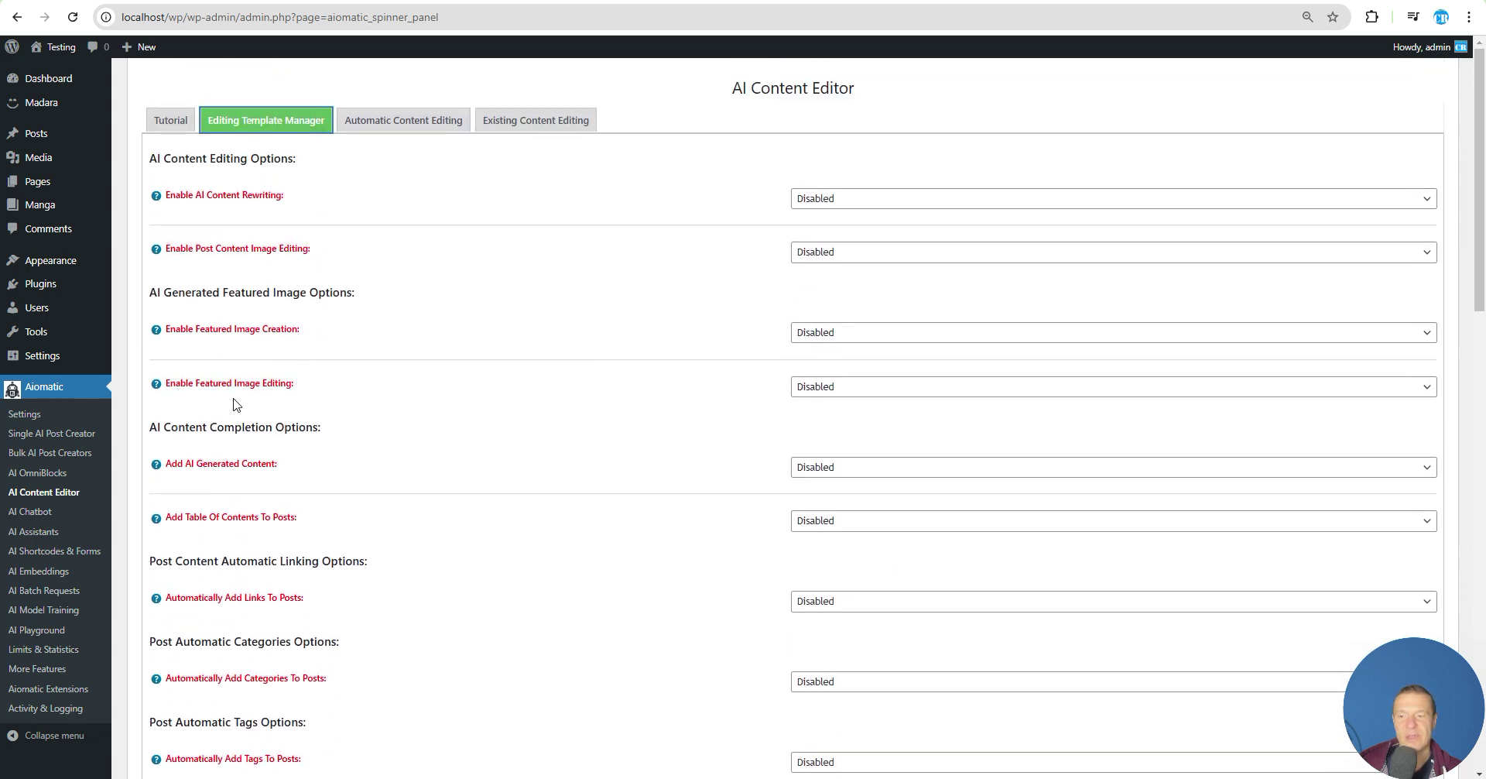
# Step: Enable Featured Image Editing, check its editing engine choices, and disable it again
pyautogui.click(809, 386)
pyautogui.click(816, 420)
pyautogui.scroll(-2, 806, 279)
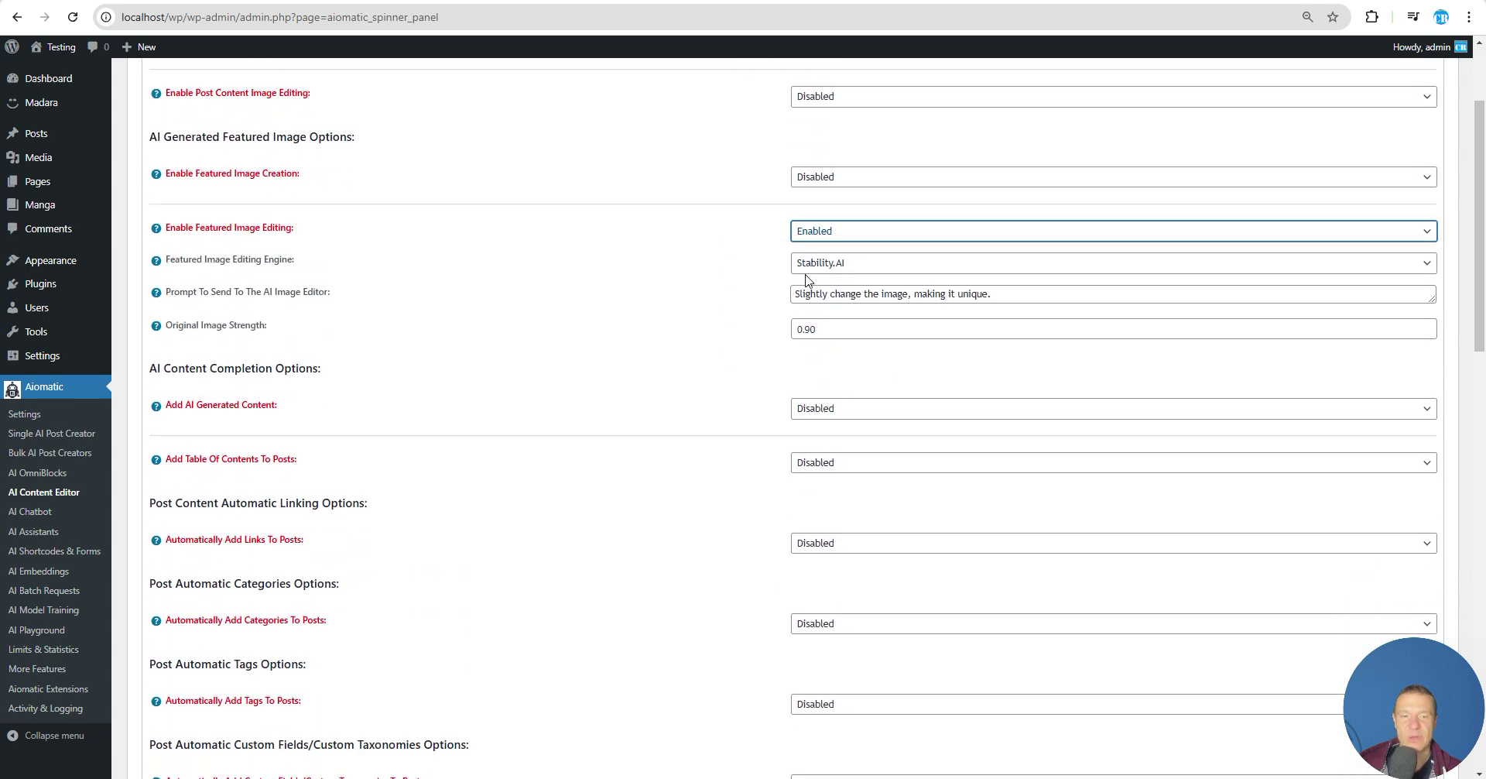
pyautogui.click(807, 265)
pyautogui.click(713, 267)
pyautogui.click(805, 233)
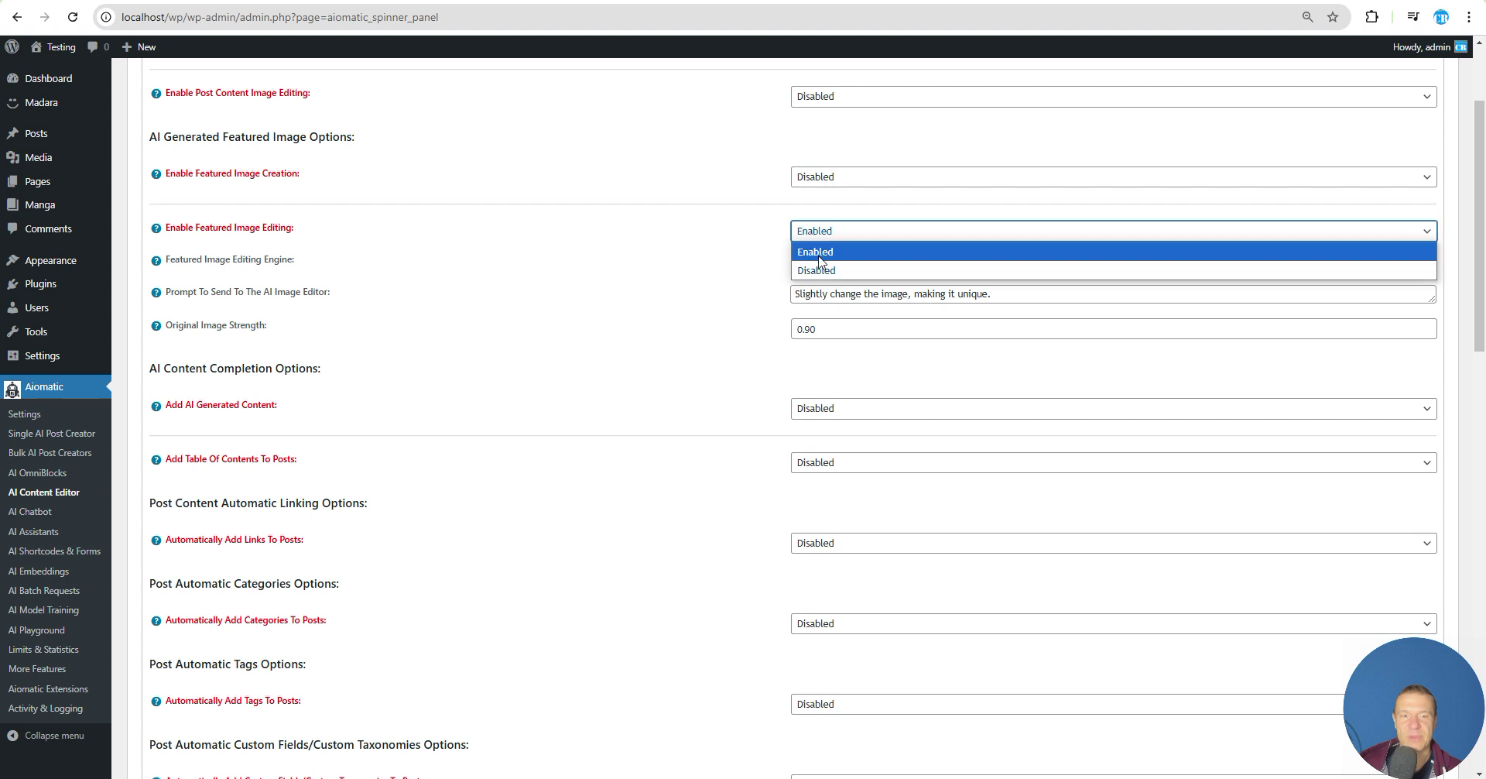
pyautogui.click(817, 270)
# Step: Enable Featured Image Creation, choose Ideogram as the featured image source, and disable the creation option again
pyautogui.click(818, 182)
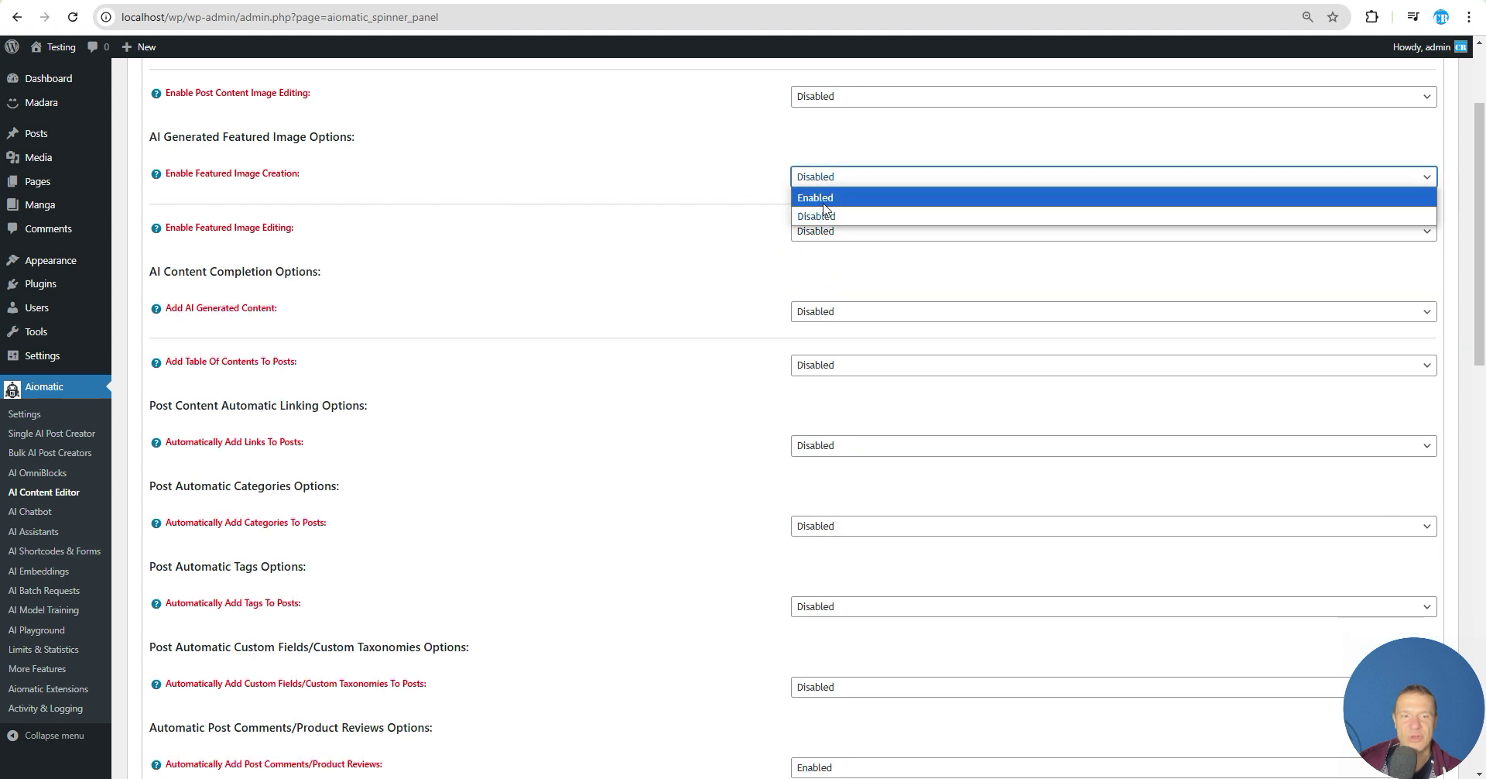
pyautogui.click(814, 194)
pyautogui.click(818, 218)
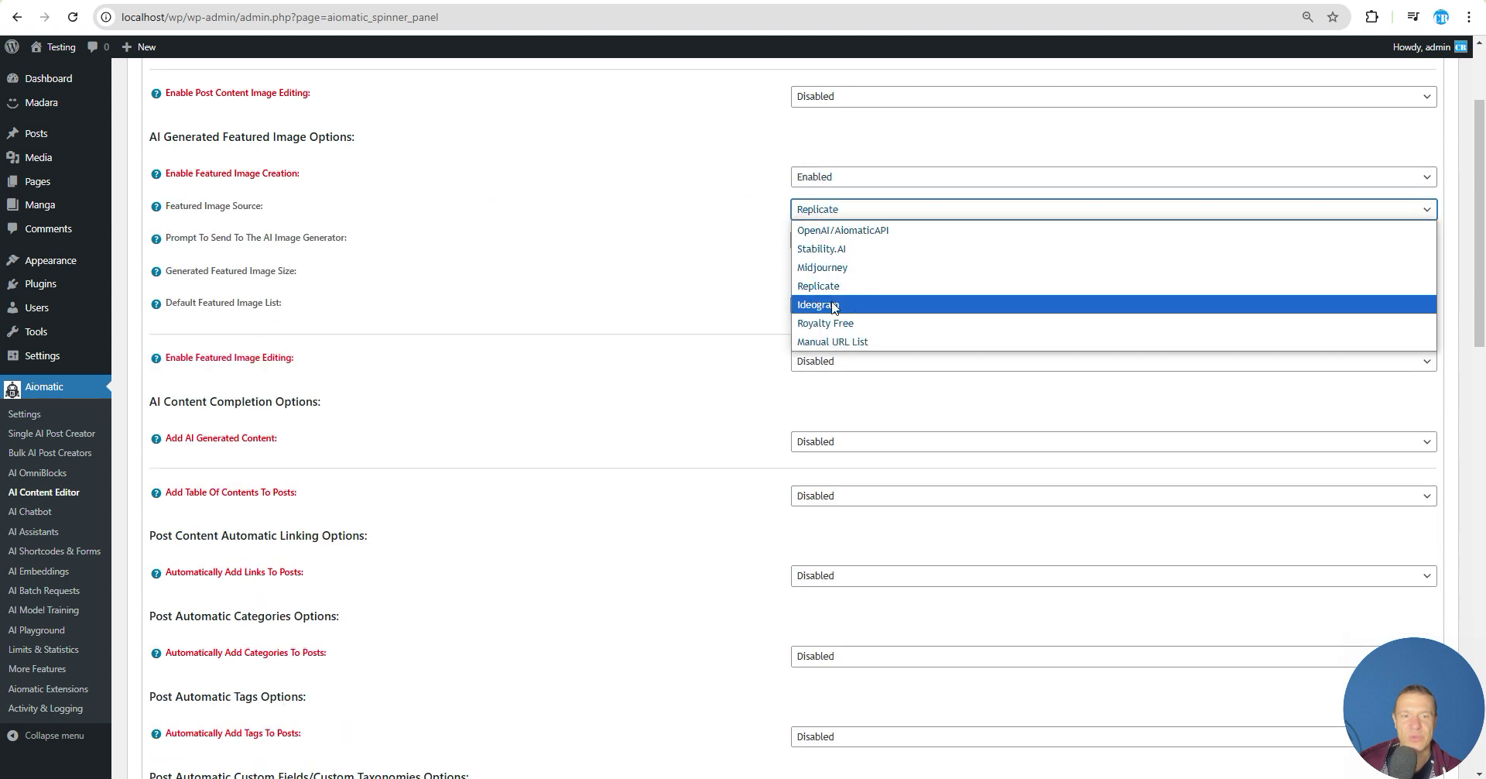
pyautogui.click(831, 303)
pyautogui.click(814, 177)
pyautogui.click(816, 192)
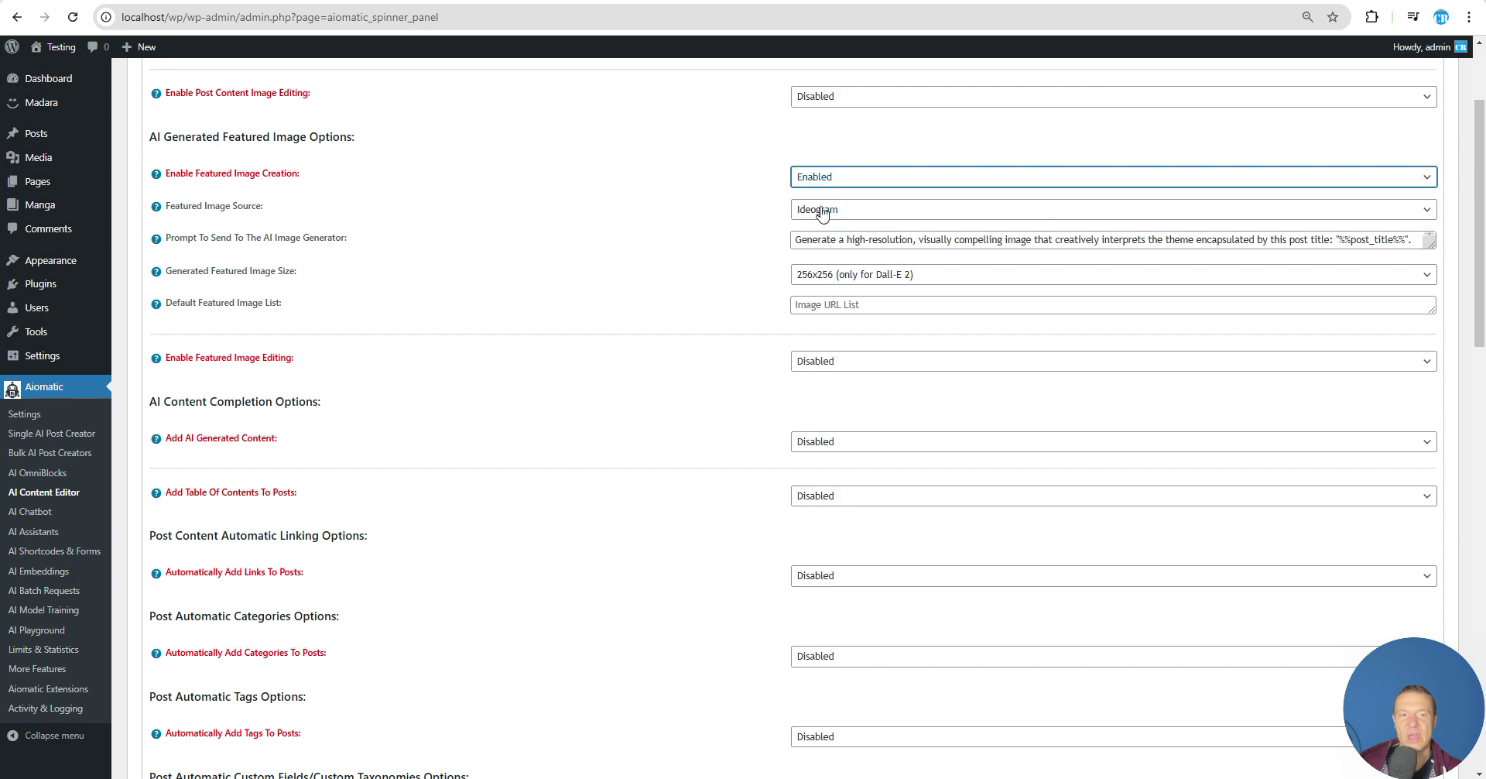
pyautogui.click(821, 179)
pyautogui.click(818, 209)
pyautogui.scroll(-5, 720, 281)
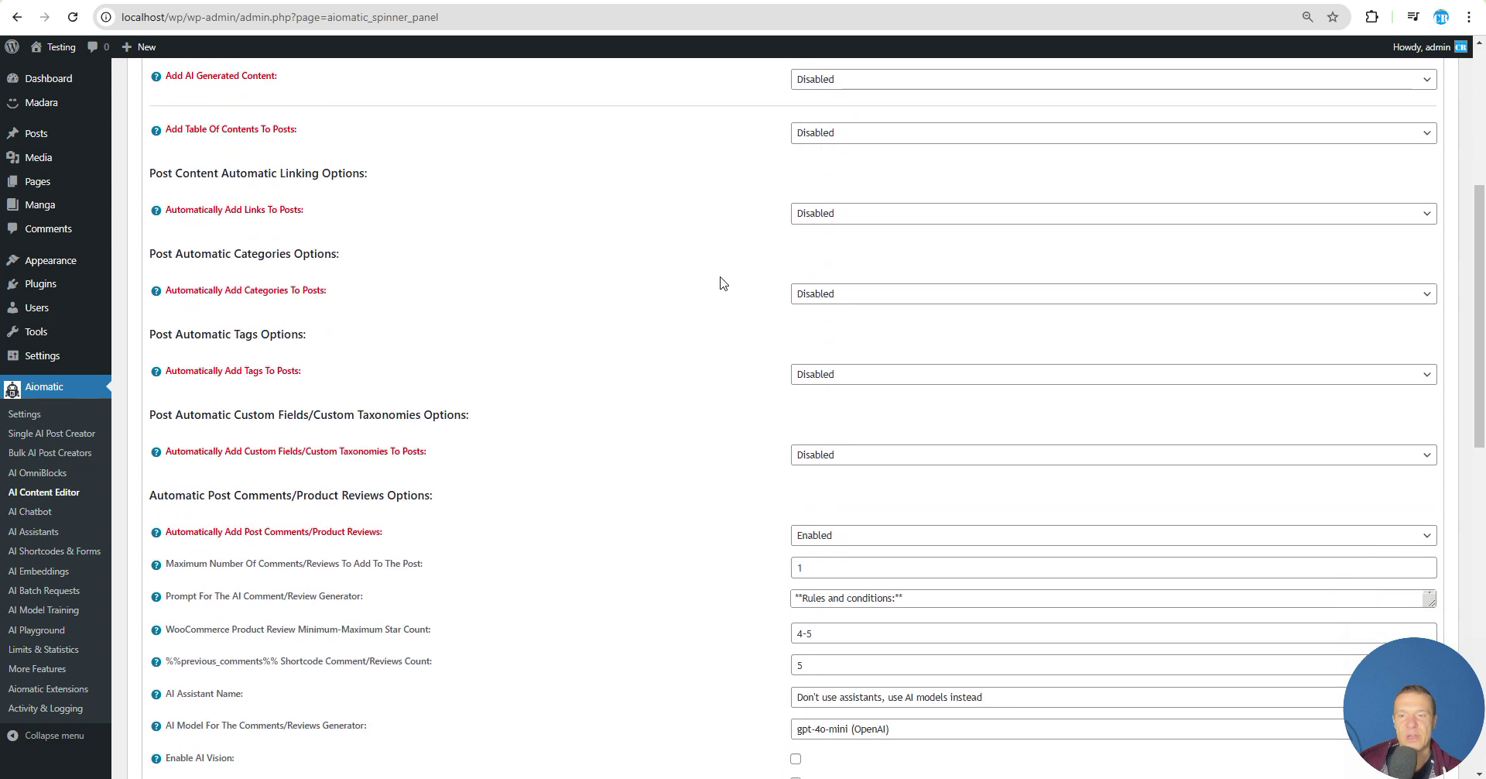
pyautogui.scroll(-1, 487, 522)
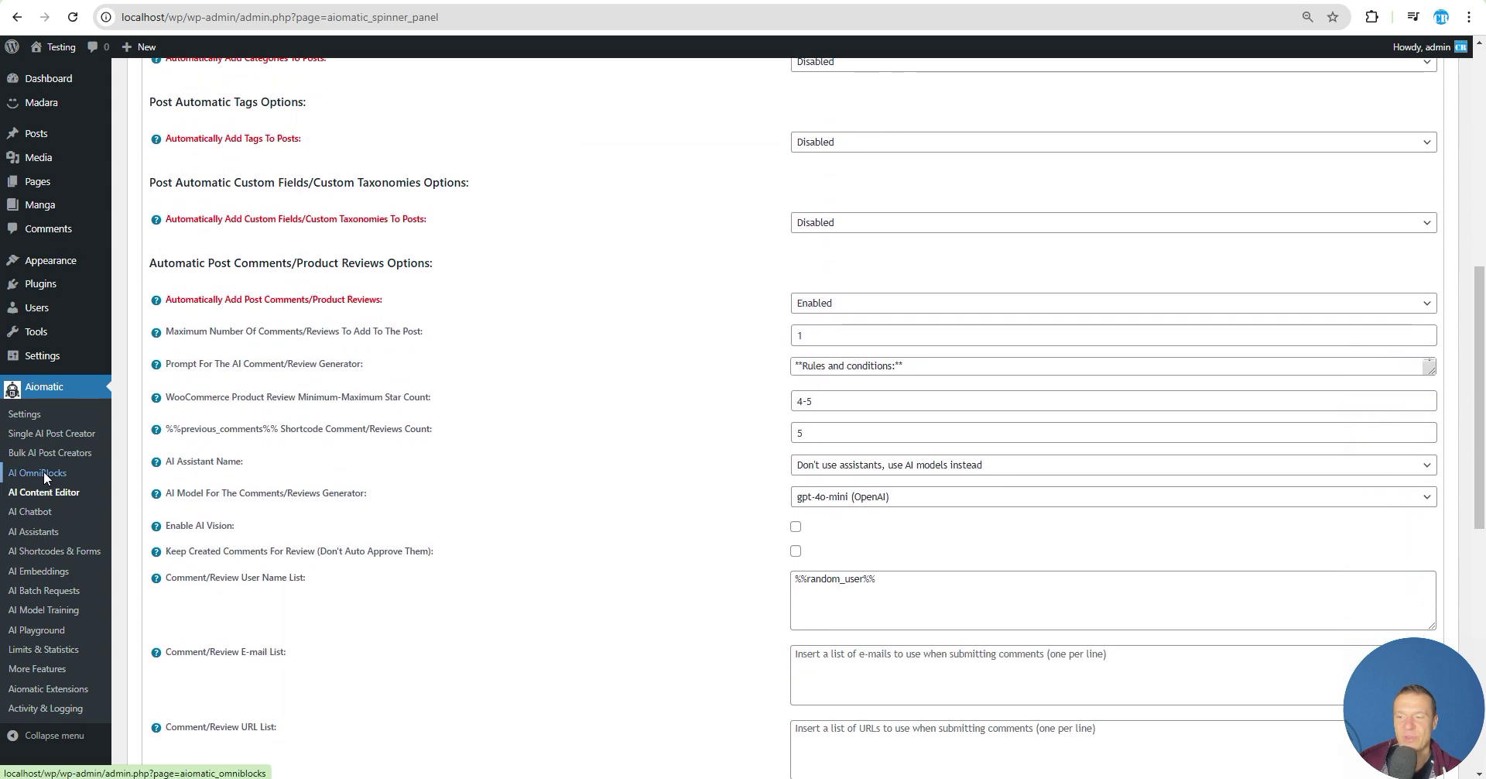
# Step: In AI OmniBlocks, permanently delete all posts of the "cat" rule and delete the rule itself
pyautogui.click(37, 472)
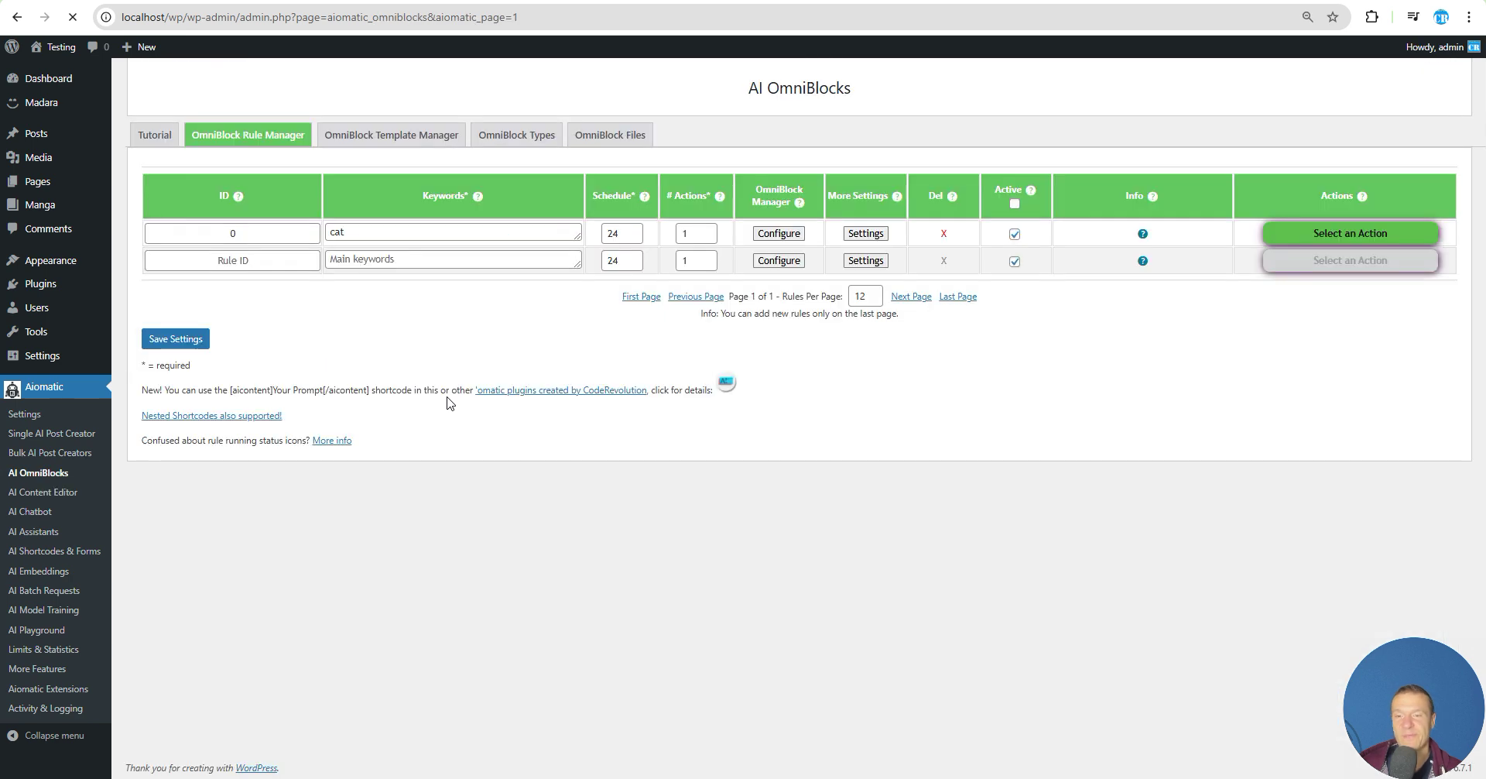
pyautogui.click(1350, 233)
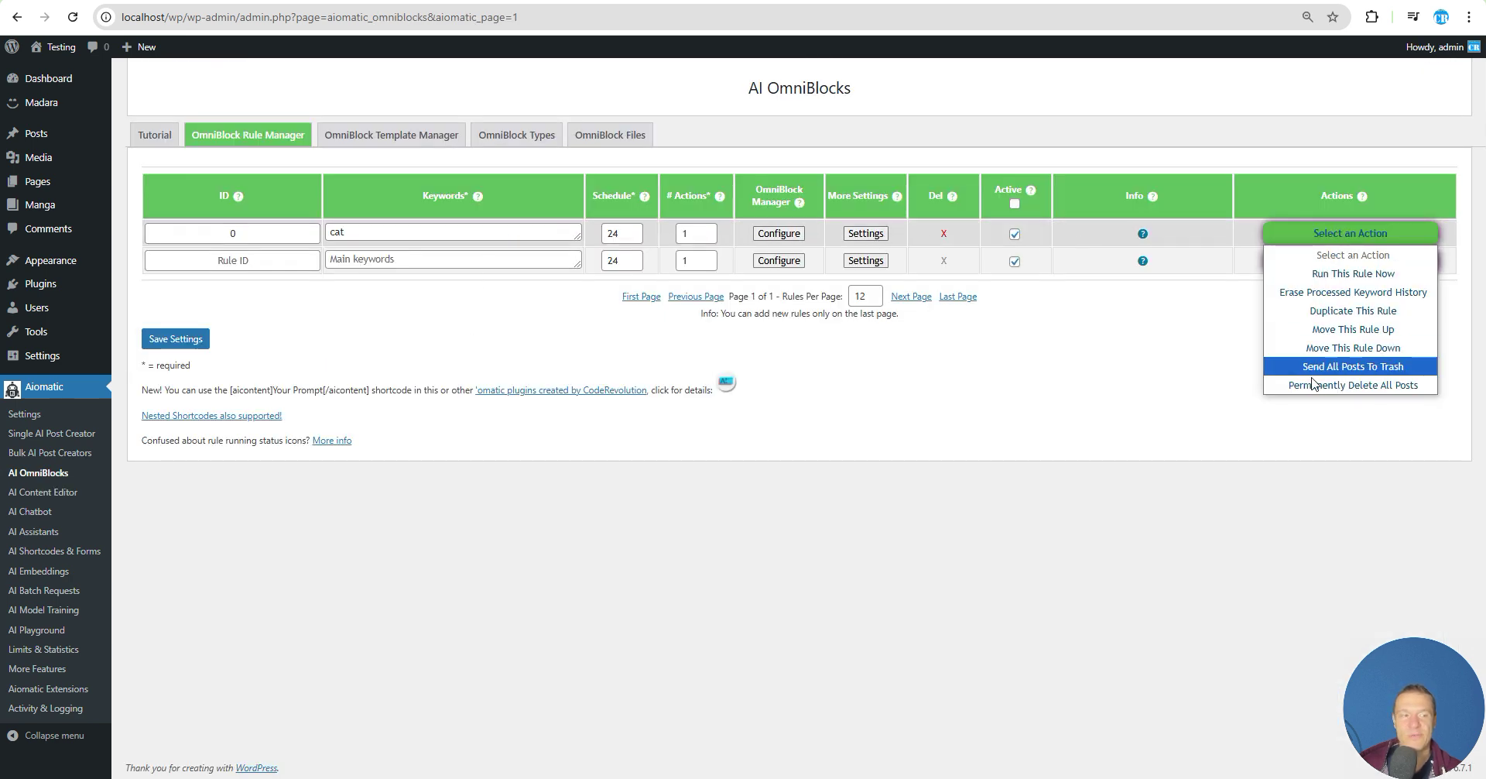
pyautogui.click(1310, 389)
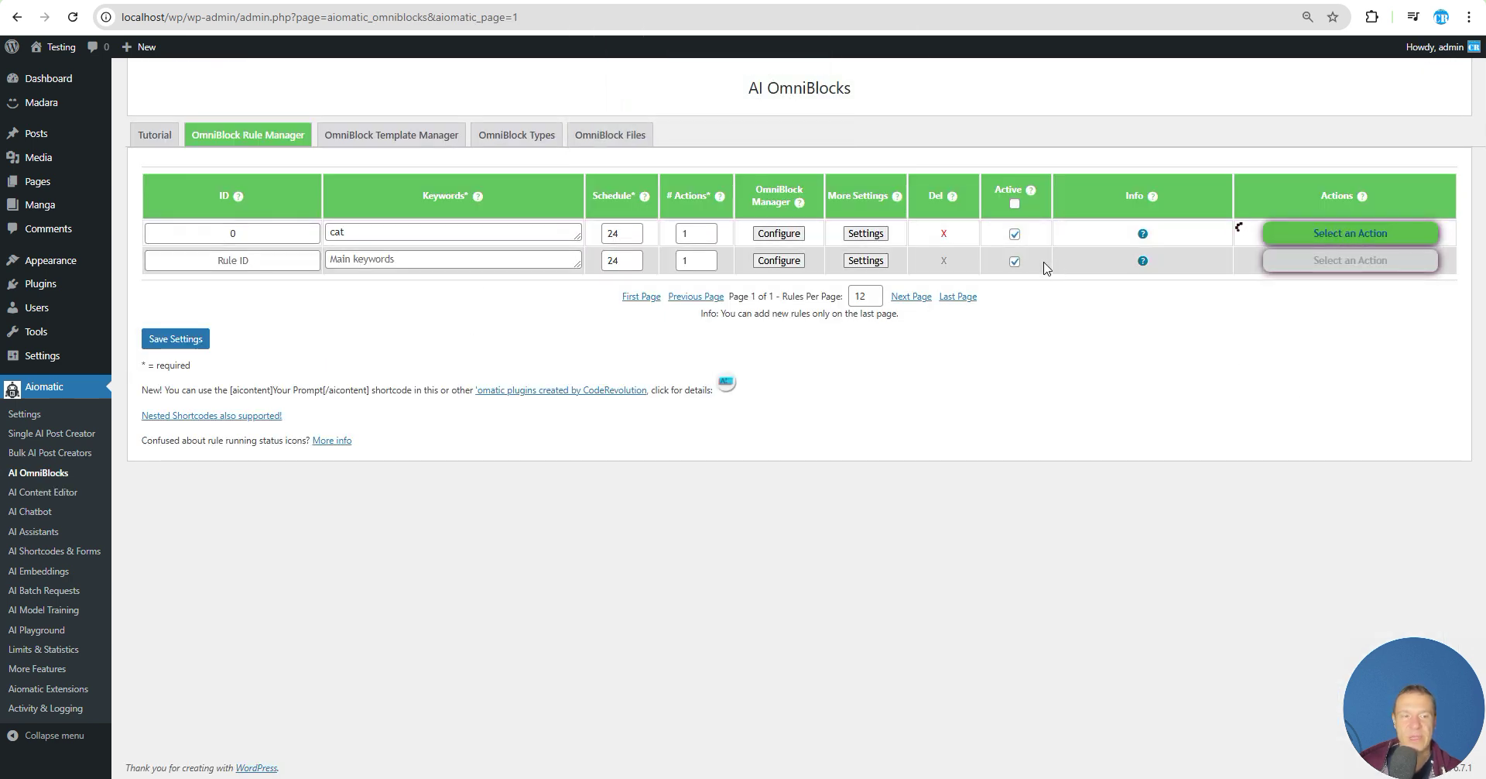
pyautogui.click(944, 233)
pyautogui.press('Return')
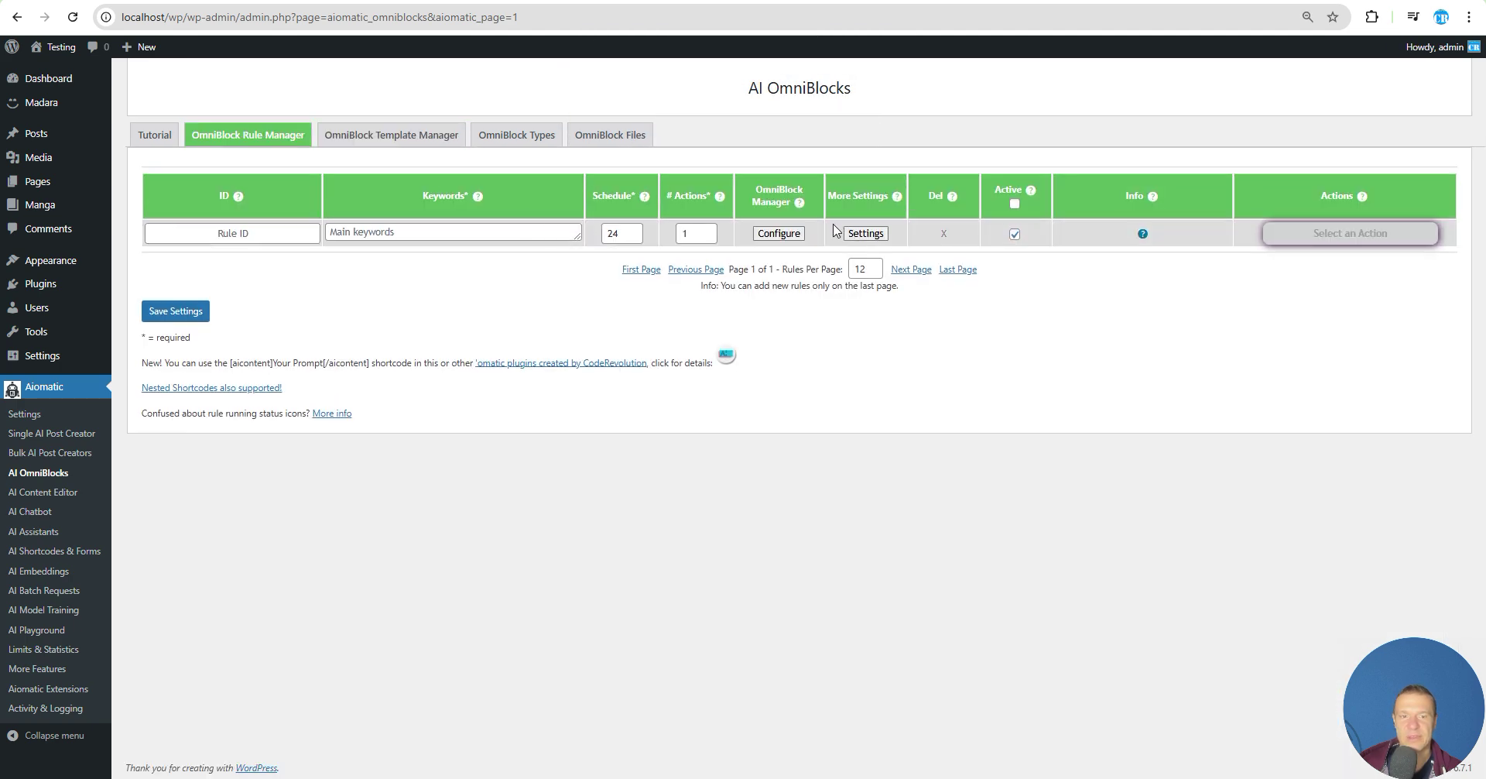
# Step: In the new rule's OmniBlock manager, select the AI Image Ideogram block type, examine its parameters, and close the manager
pyautogui.click(778, 233)
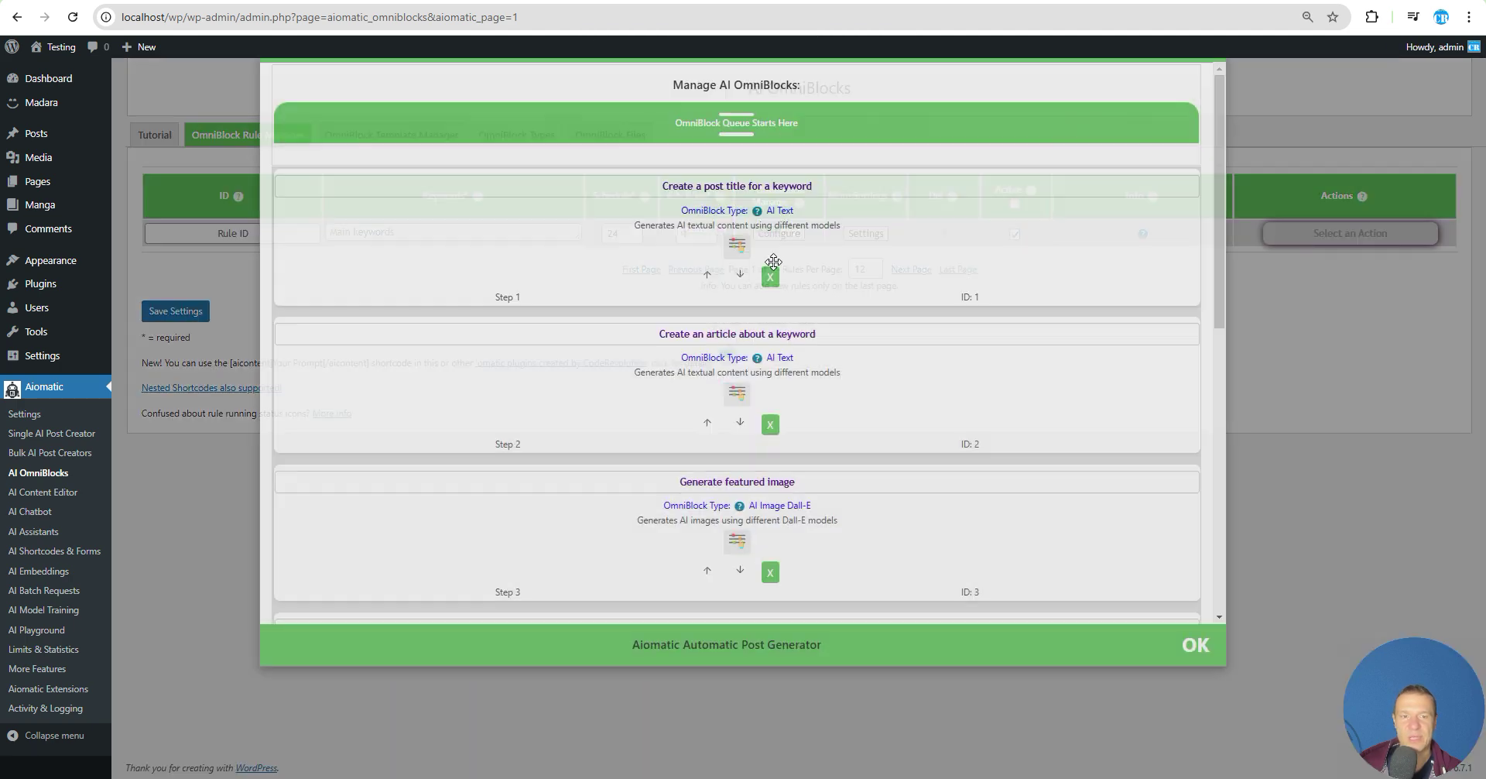
pyautogui.scroll(-10, 770, 309)
pyautogui.click(765, 432)
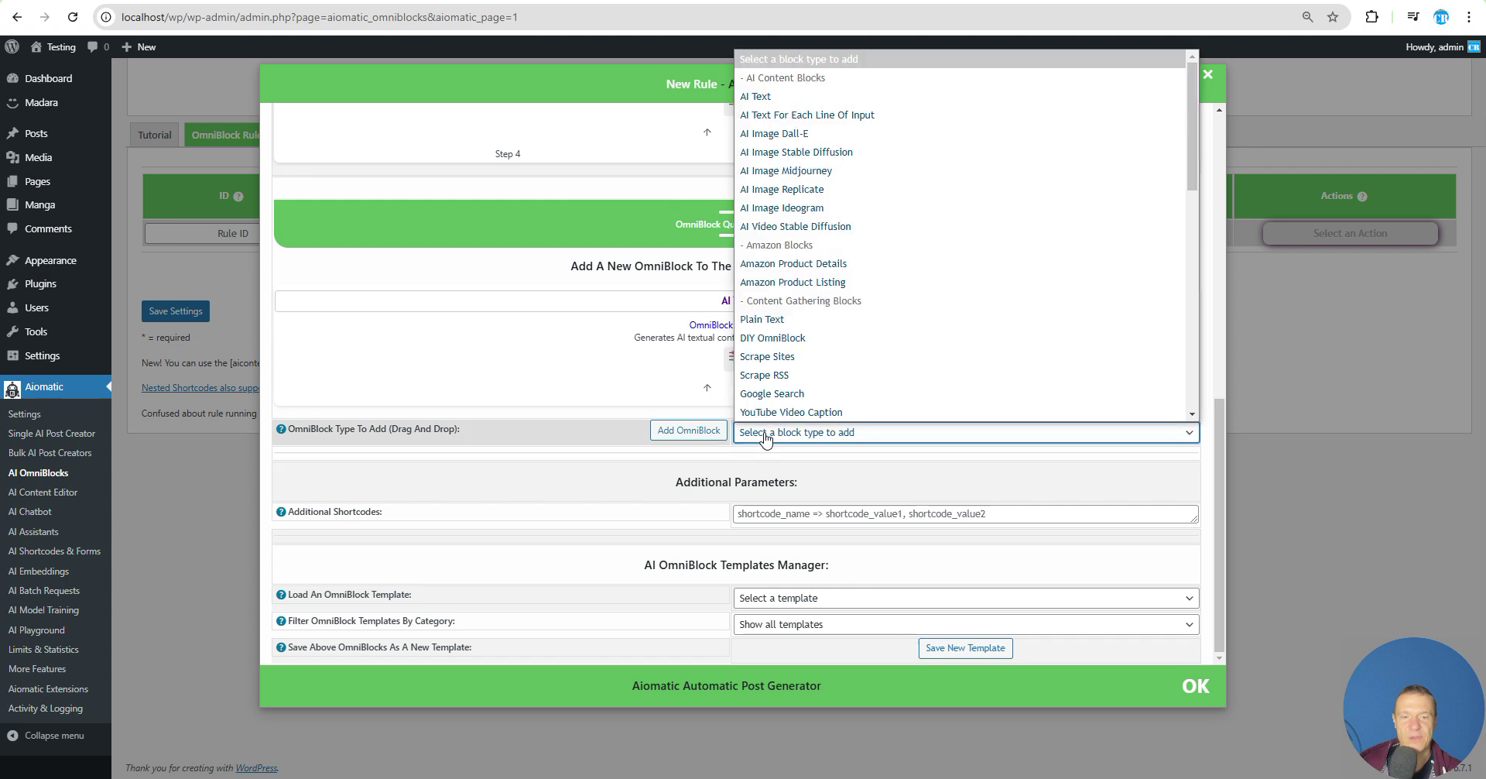
pyautogui.click(758, 210)
pyautogui.click(739, 360)
pyautogui.scroll(-1, 644, 401)
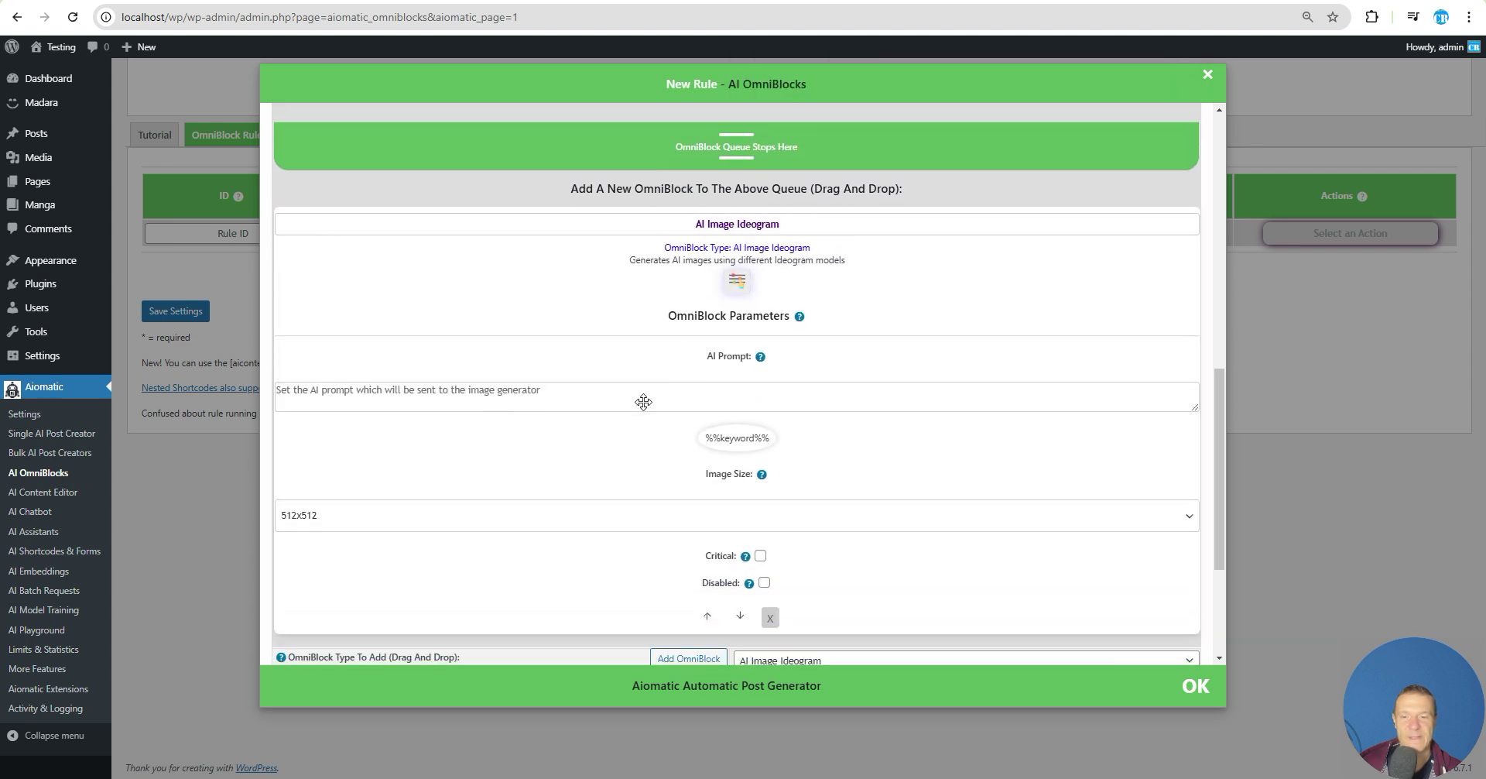
pyautogui.scroll(-1, 643, 402)
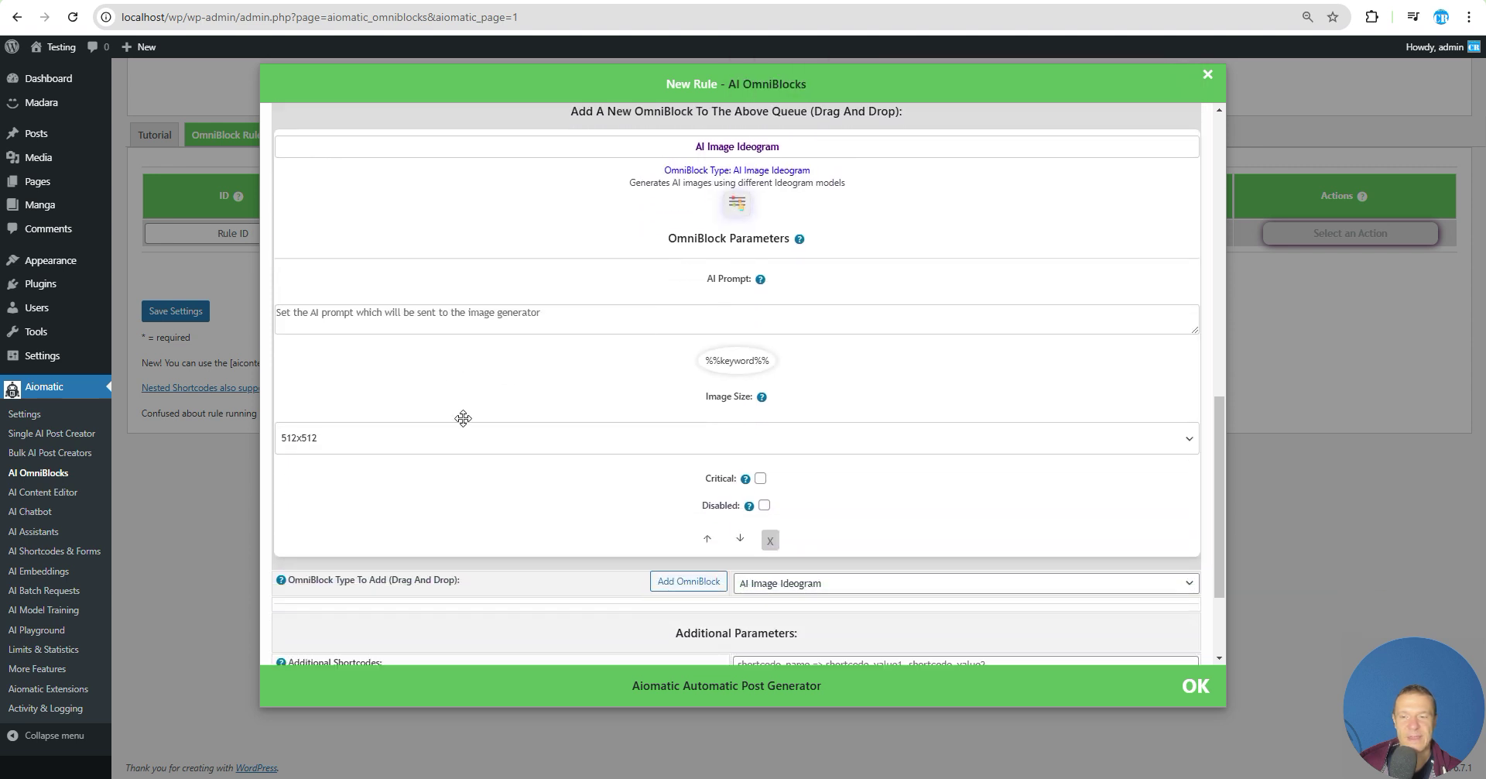
pyautogui.click(226, 330)
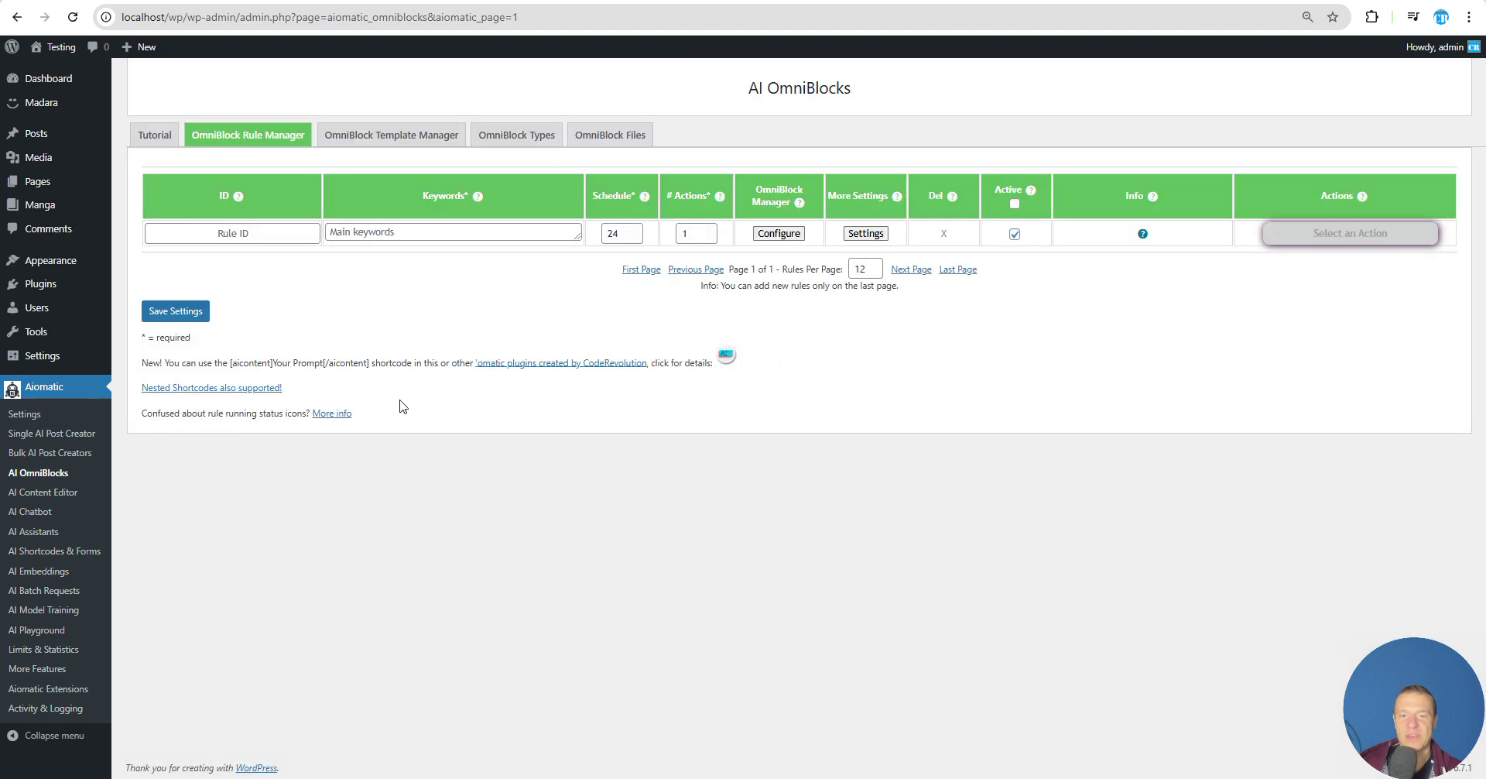
pyautogui.click(357, 238)
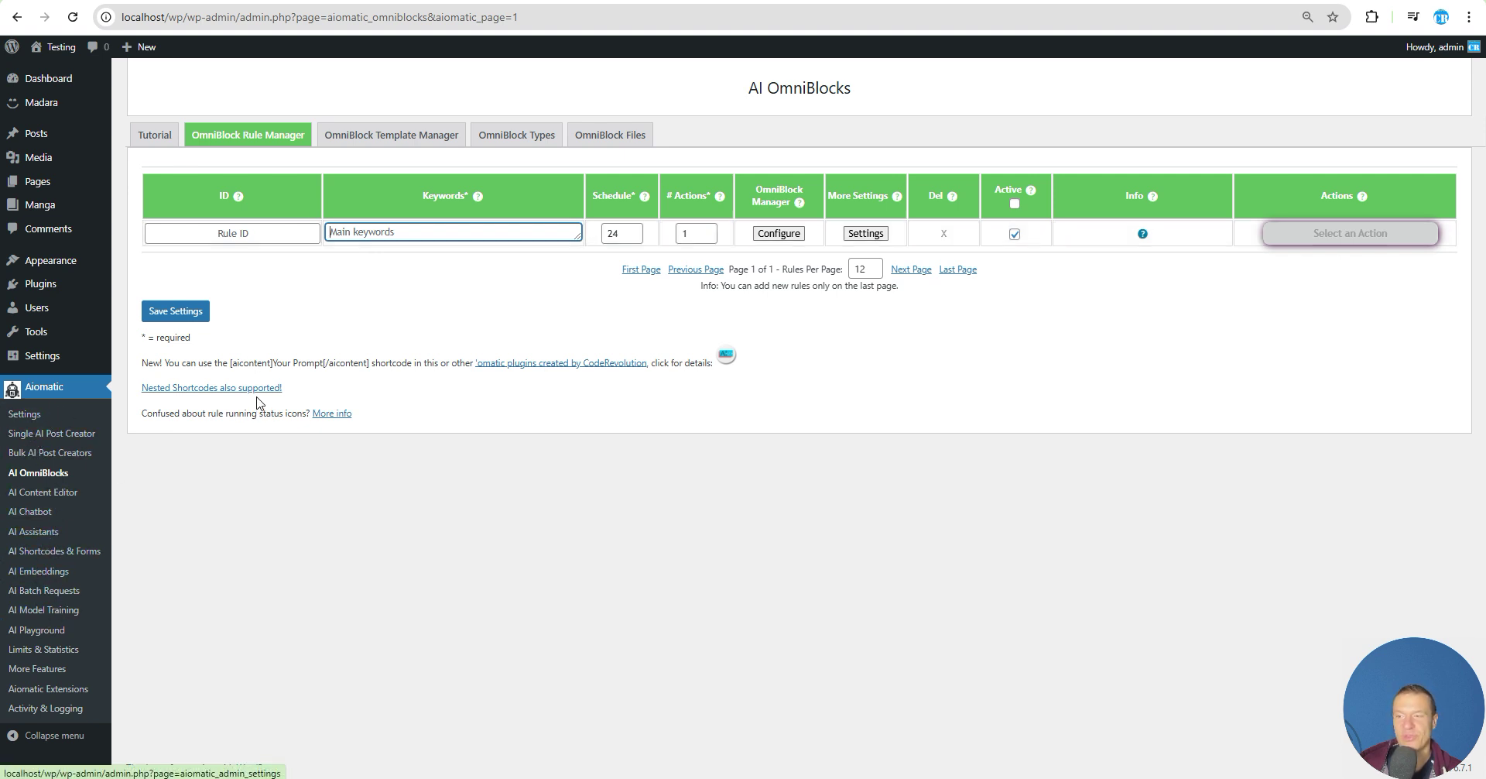
# Step: Start a new WordPress post and browse the full list of available editor blocks
pyautogui.click(45, 137)
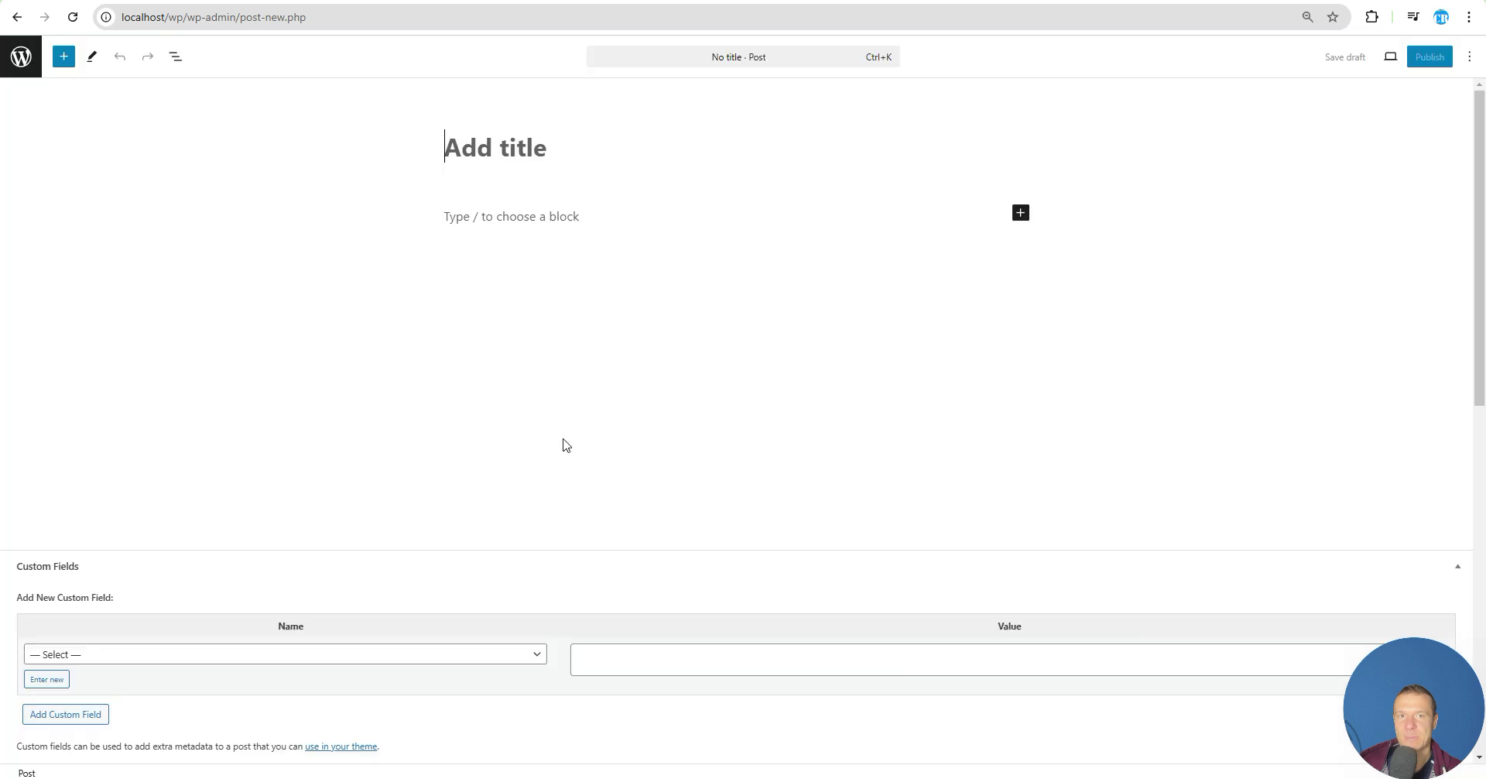
pyautogui.click(923, 213)
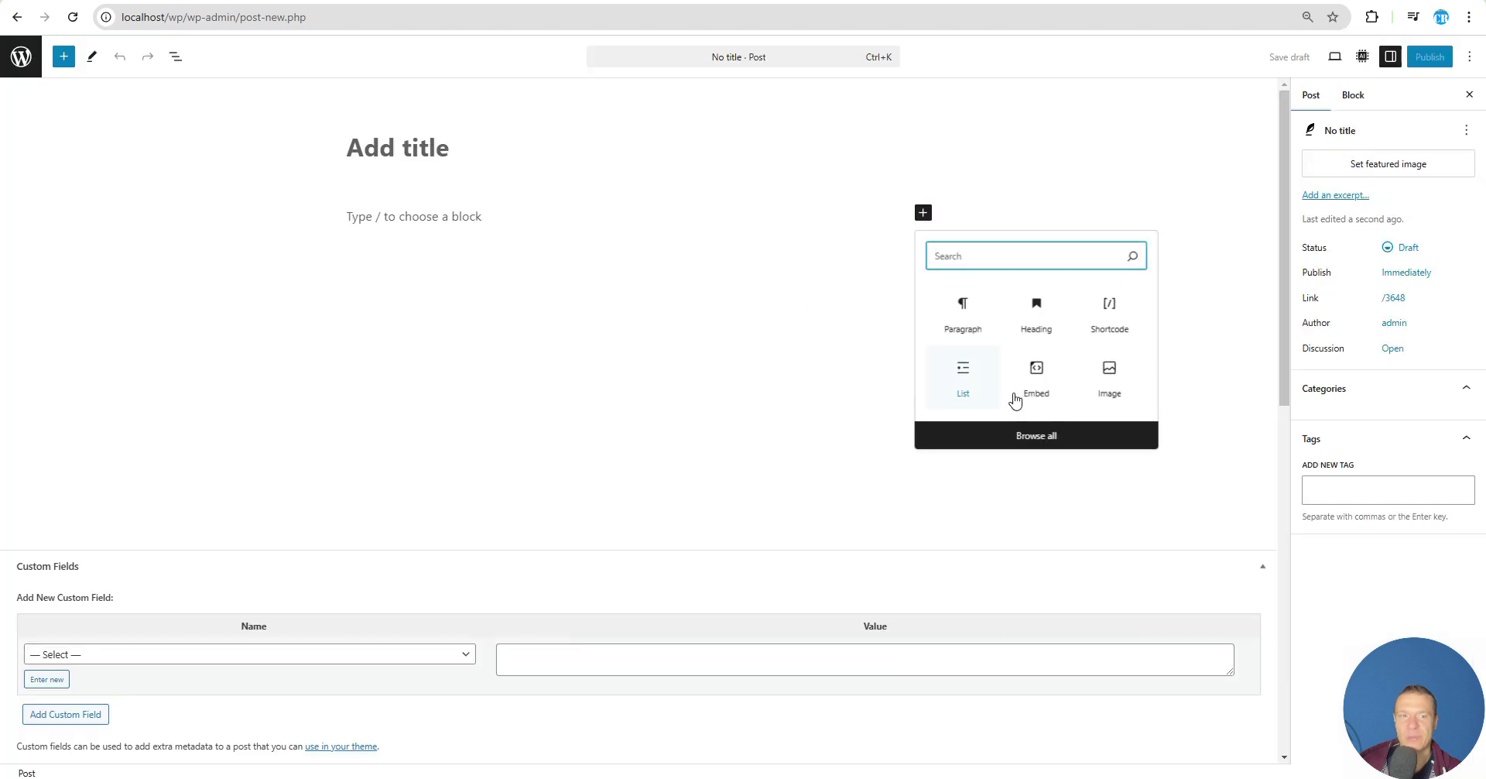
pyautogui.click(1014, 435)
pyautogui.scroll(-5, 116, 464)
pyautogui.scroll(-20, 96, 529)
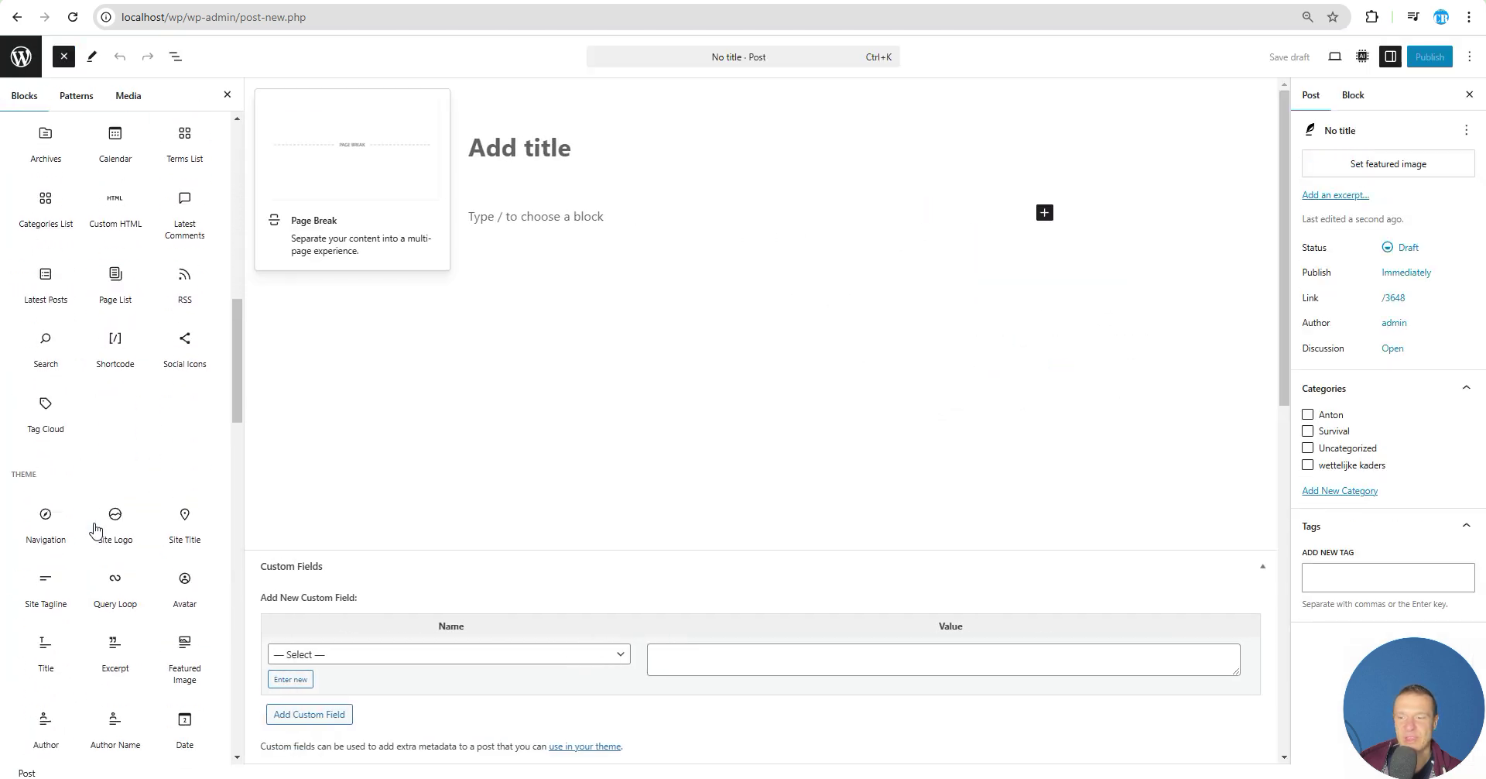